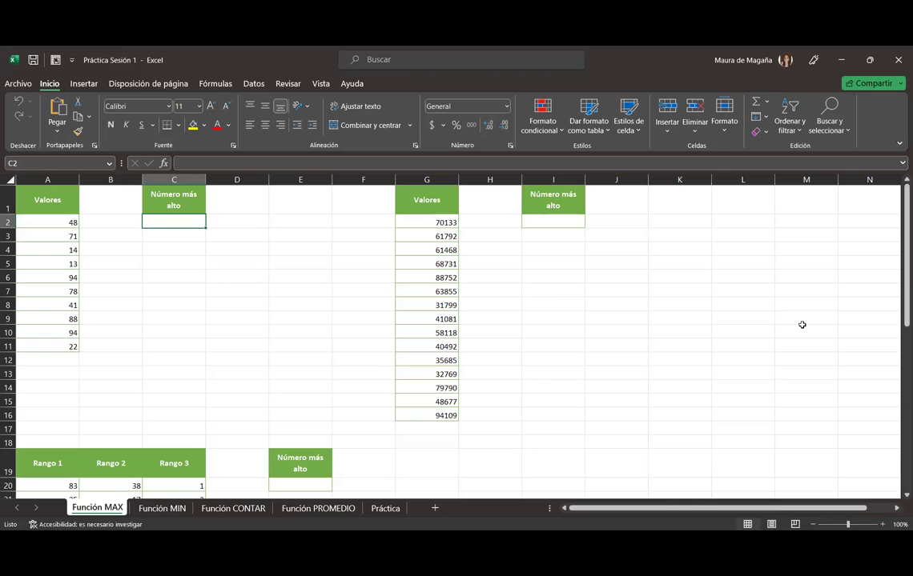
Switch to the Excel Intermedio course page in Chrome and open its Material de apoyo PDF textbook.
drag(898, 267, 898, 317)
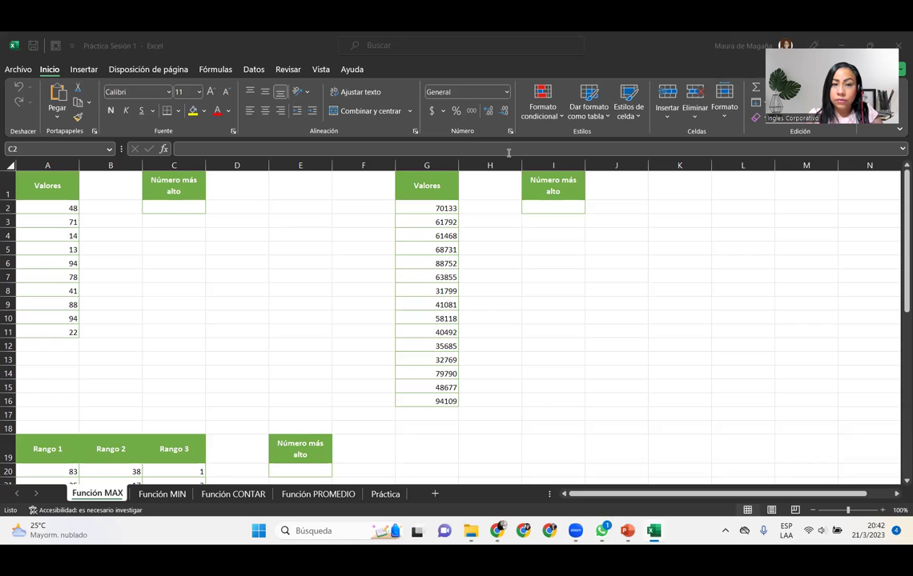
mouse_move(497, 531)
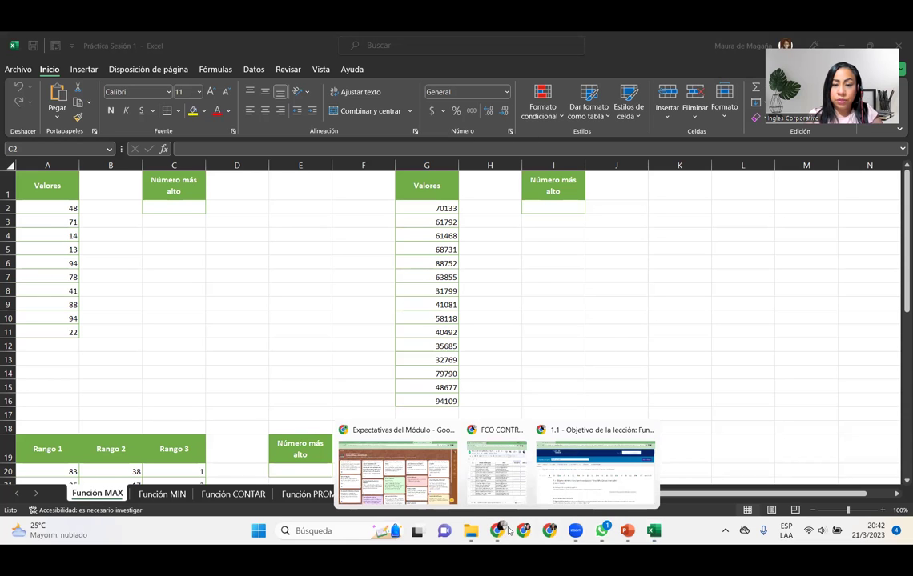
click(593, 469)
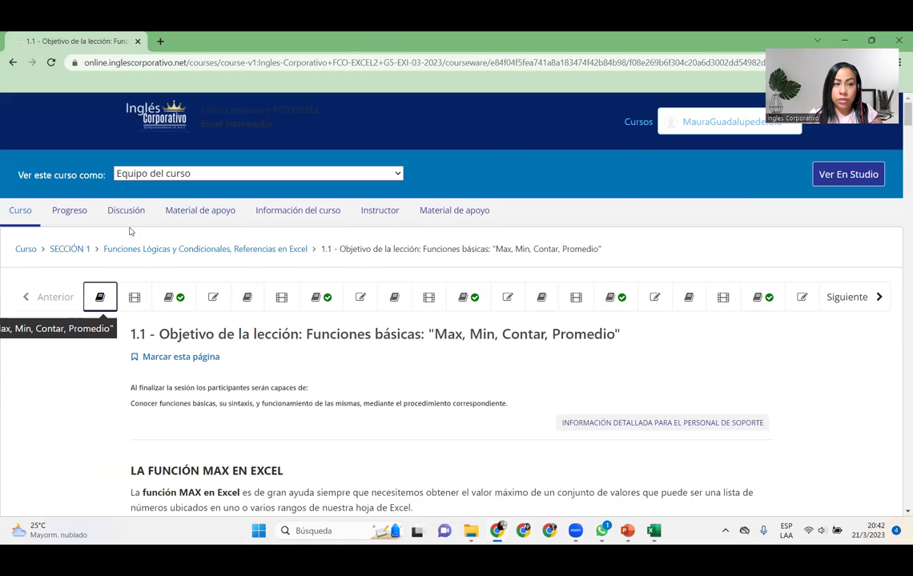
click(472, 221)
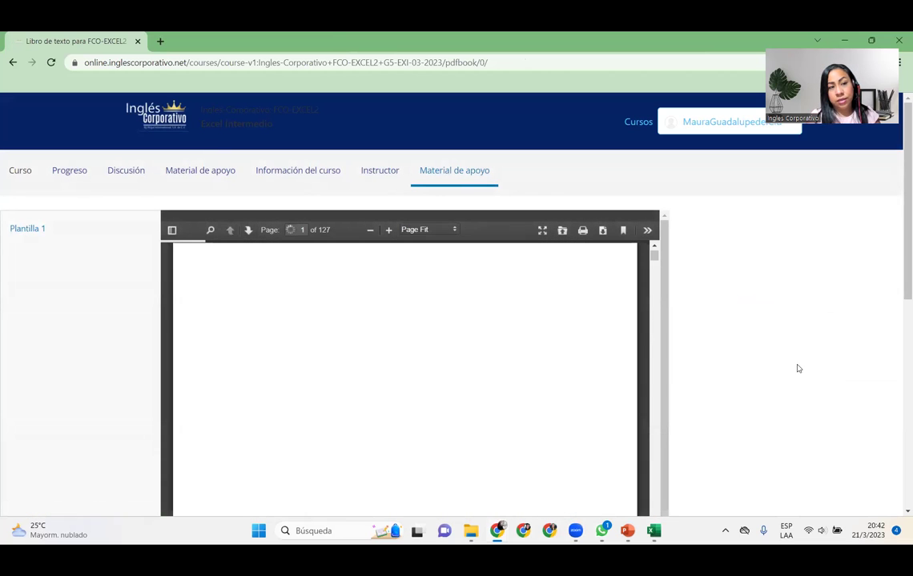
drag(896, 206, 897, 129)
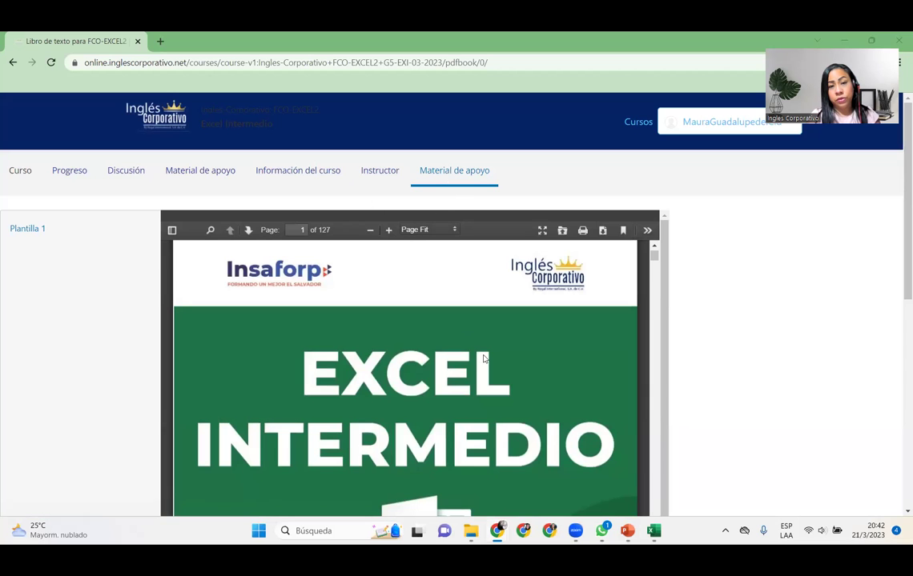
Read through the textbook from the cover and contents to the section on finding a column's maximum with MAX.
drag(898, 171, 897, 305)
drag(897, 388, 900, 427)
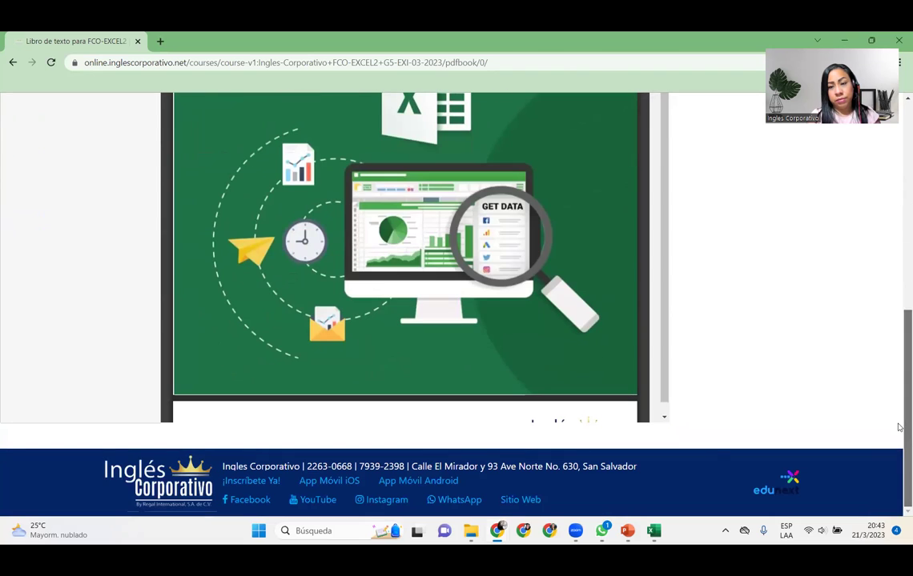
click(664, 419)
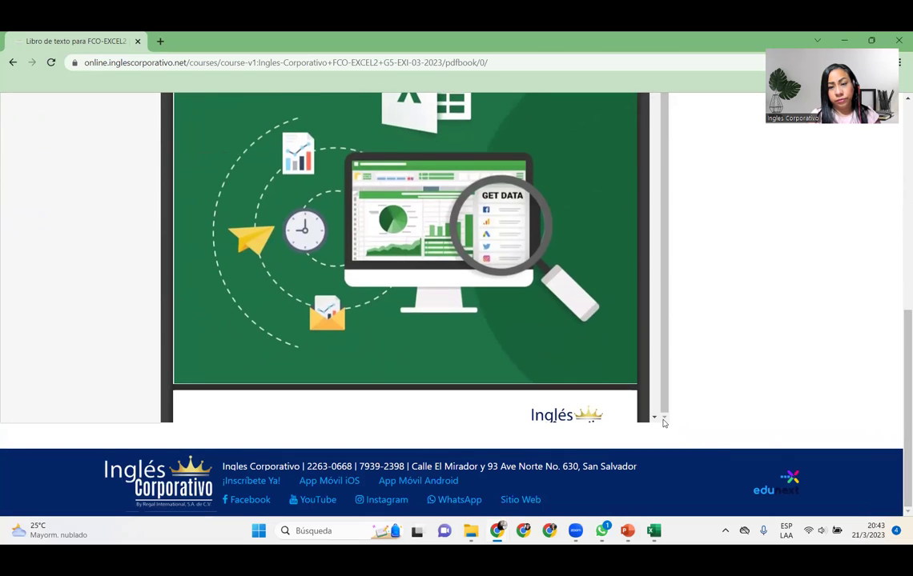
scroll(658, 422, down, 4)
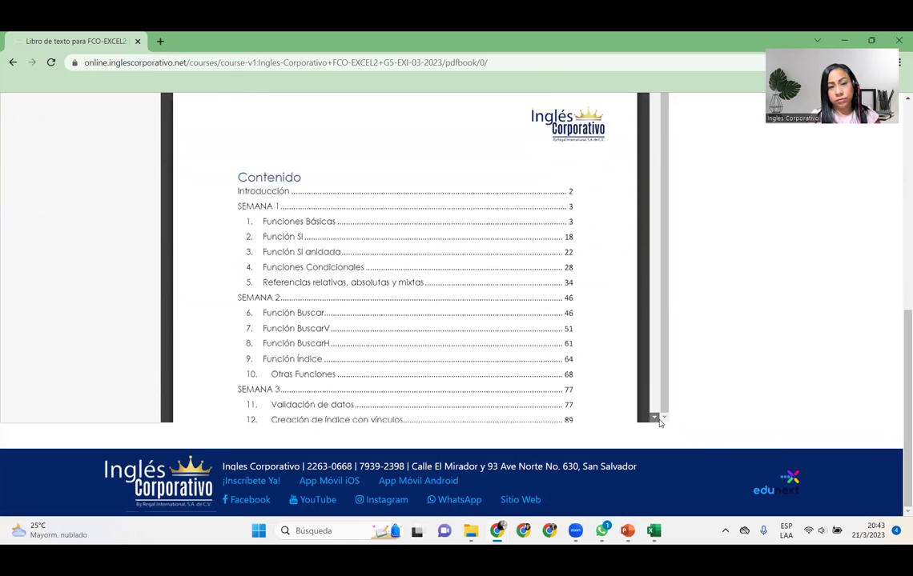
scroll(659, 423, down, 2)
scroll(659, 423, down, 5)
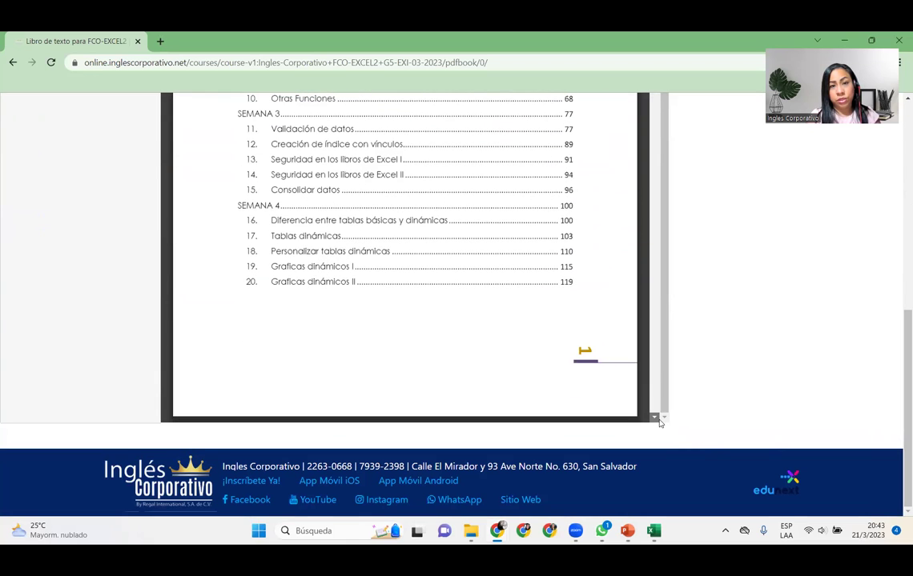
scroll(660, 423, down, 8)
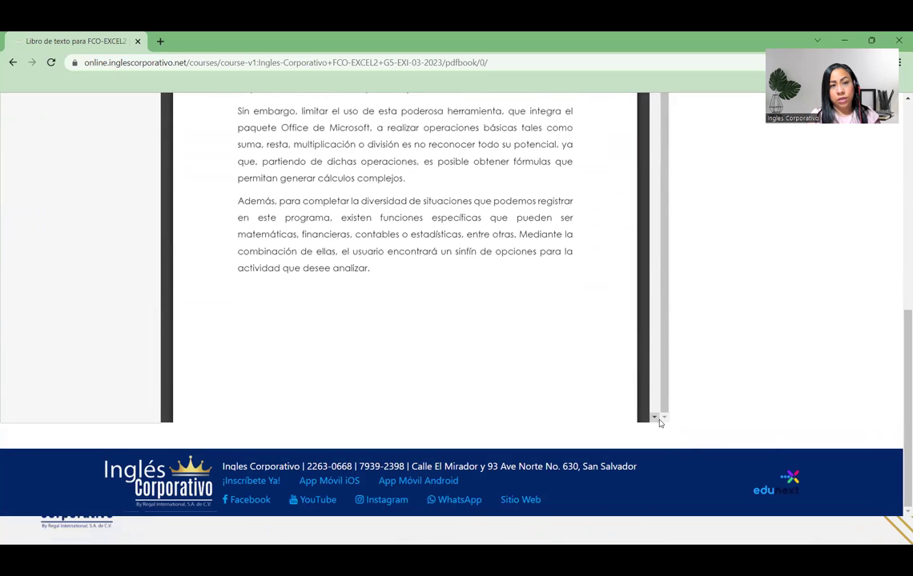
scroll(659, 423, down, 18)
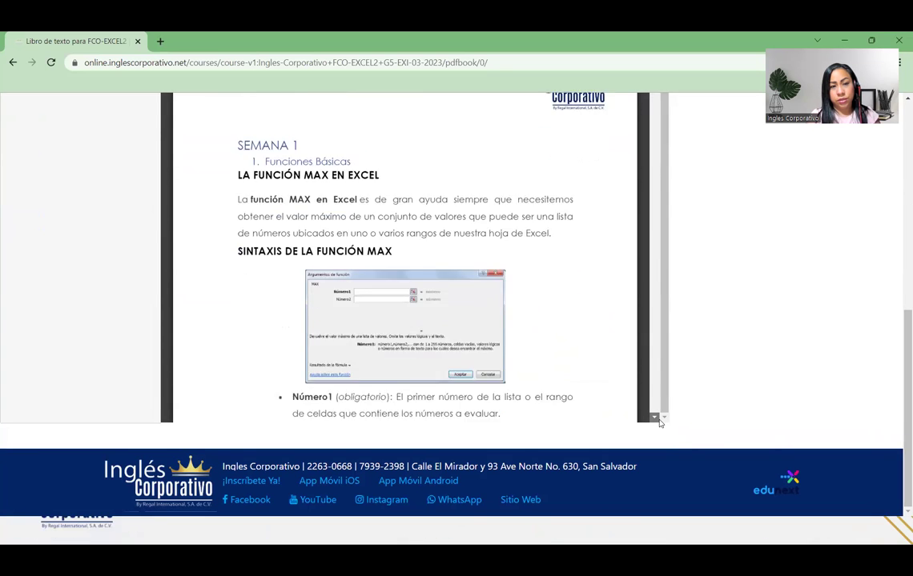
scroll(659, 423, down, 12)
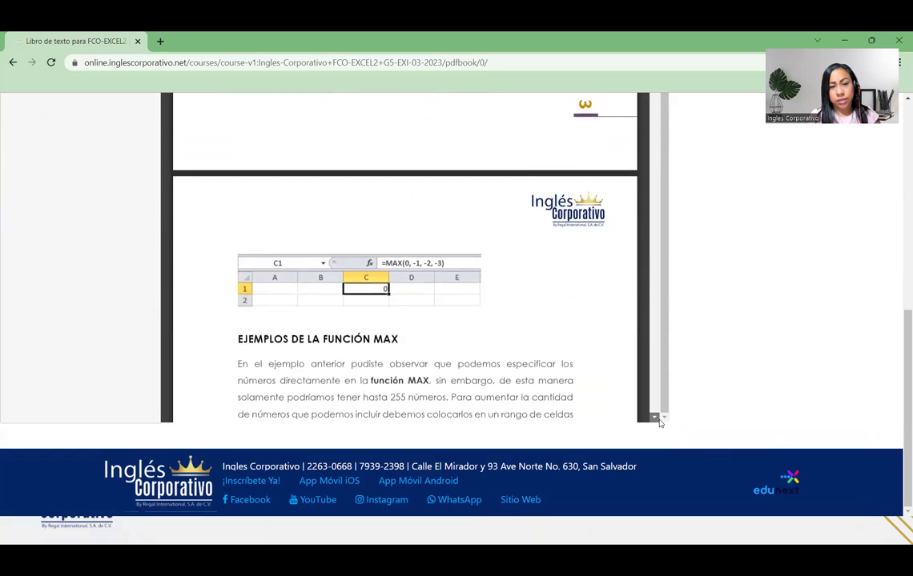
scroll(659, 423, down, 15)
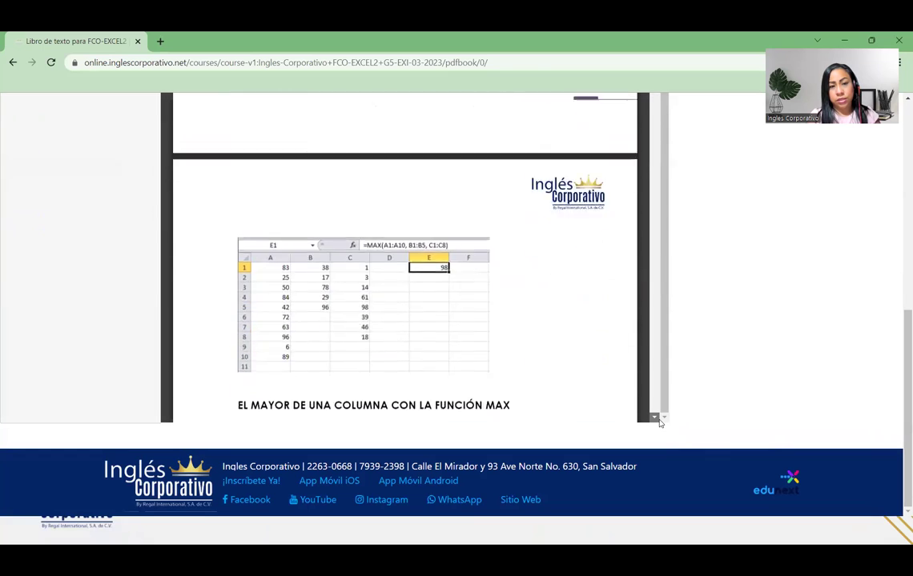
scroll(660, 423, down, 2)
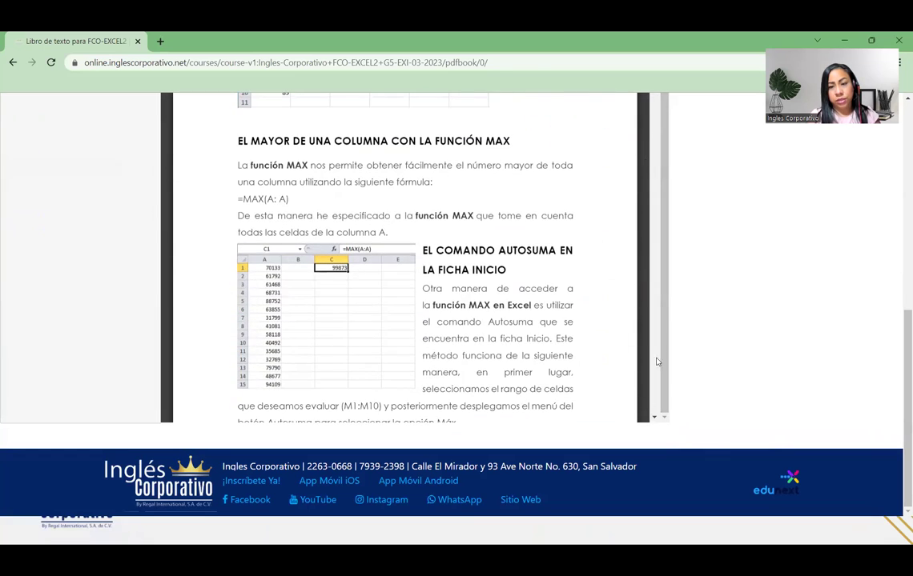
Go back through the textbook's MAX examples with a single range and with several ranges on pages 5 and 6.
scroll(898, 324, up, 2)
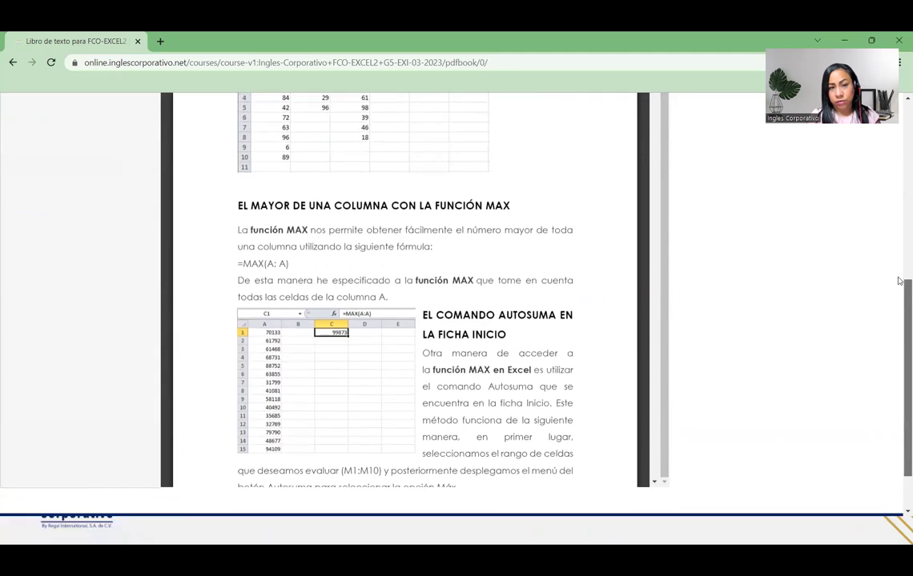
scroll(900, 256, up, 4)
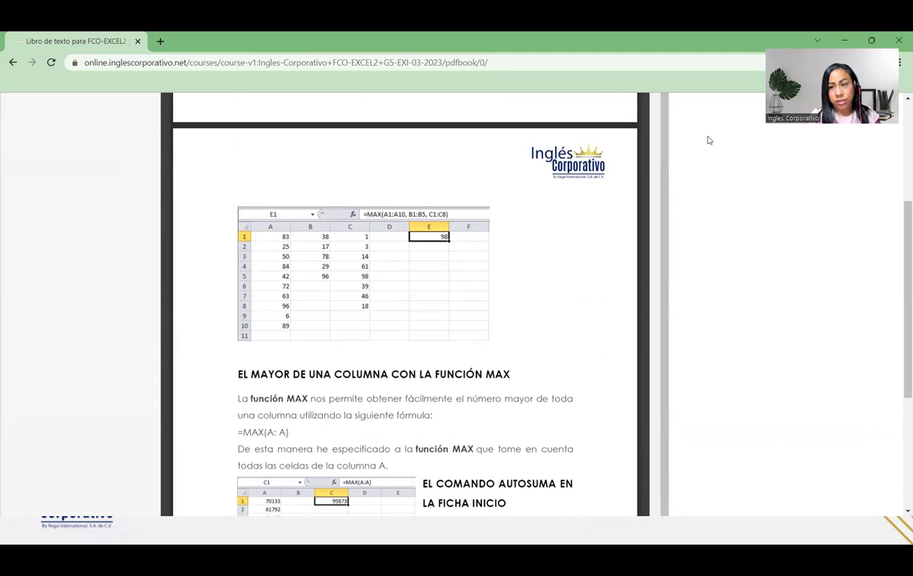
scroll(898, 205, up, 3)
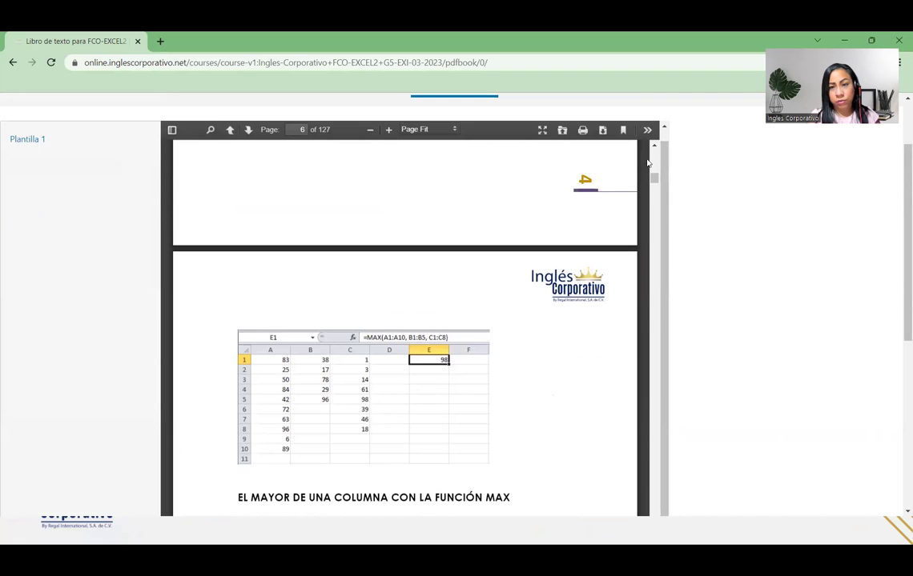
scroll(655, 149, up, 4)
scroll(655, 149, up, 3)
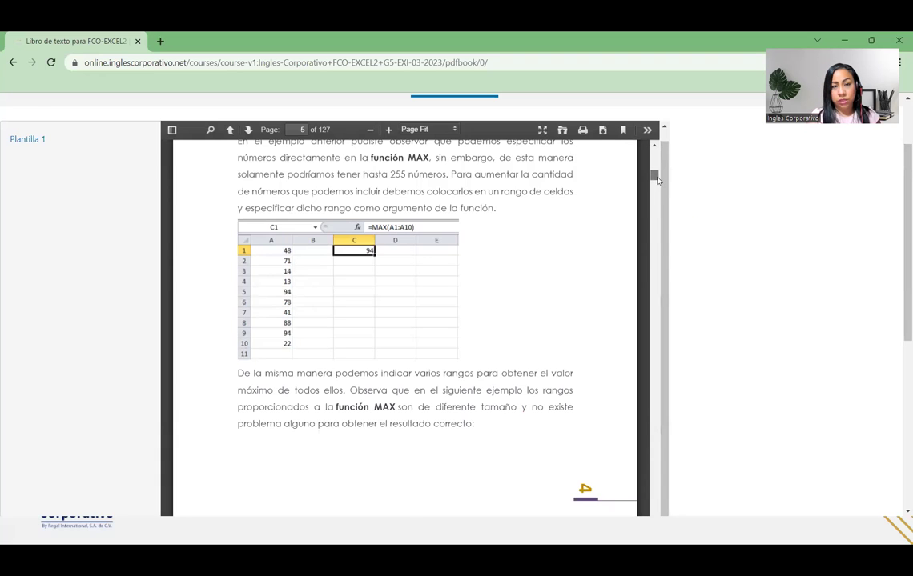
drag(657, 179, 658, 183)
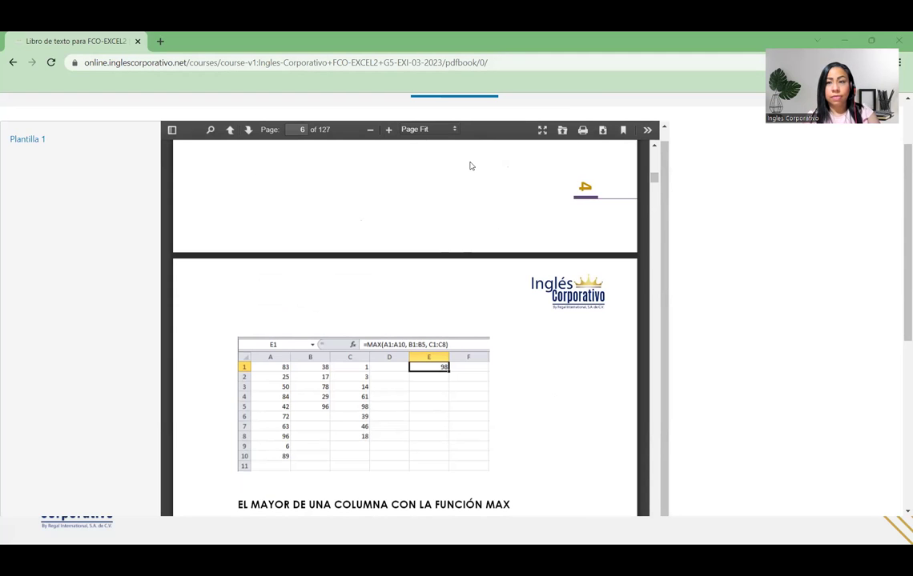
key(super)
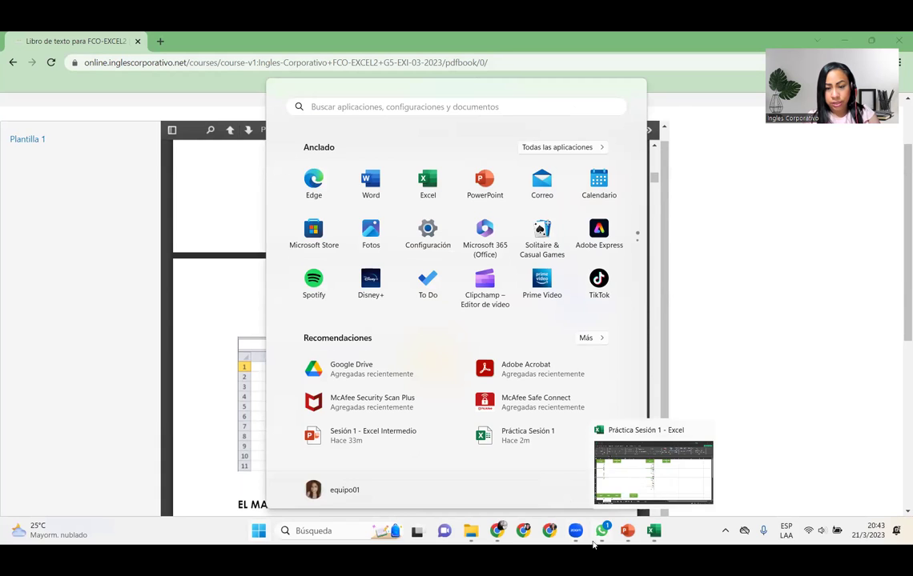
mouse_move(576, 538)
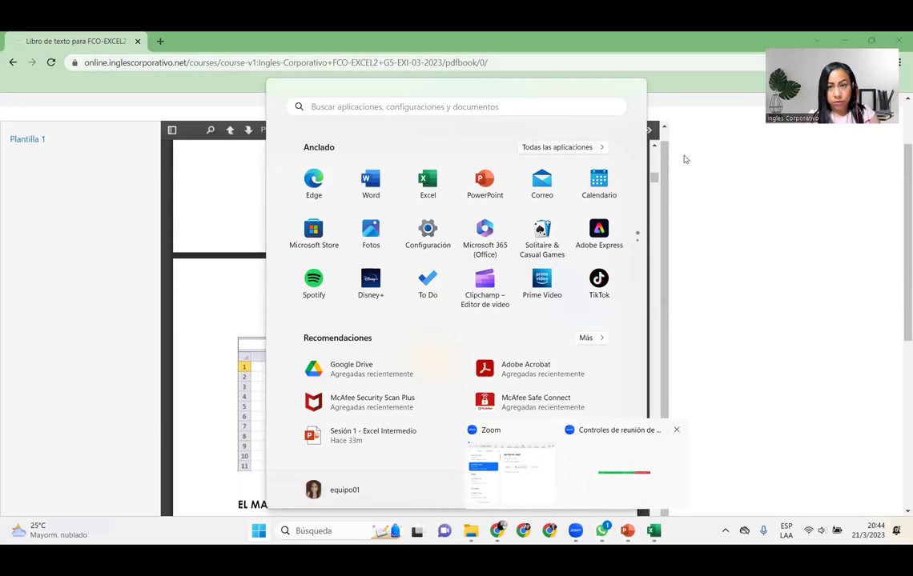
click(592, 74)
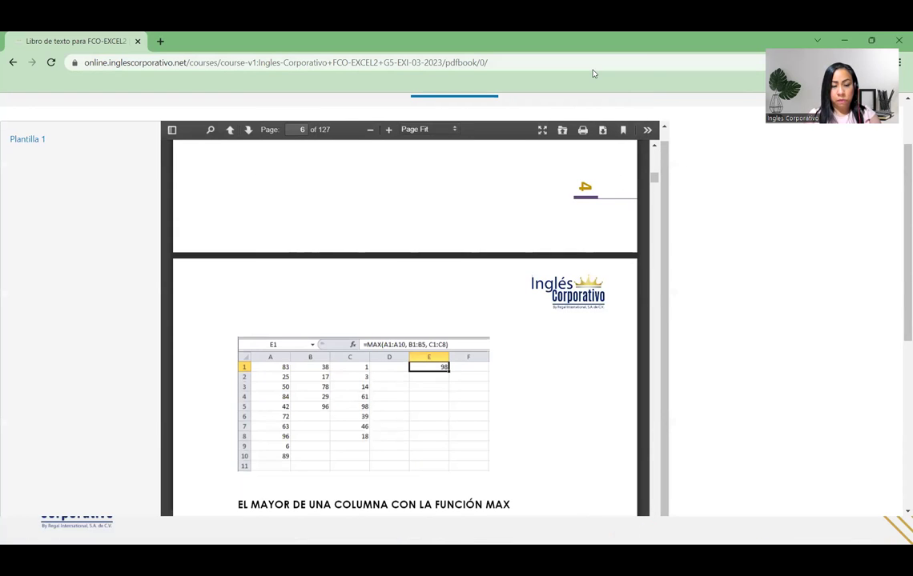
Switch to WhatsApp and open the chat containing the G5-EXI-03-2023 group invitation.
key(super)
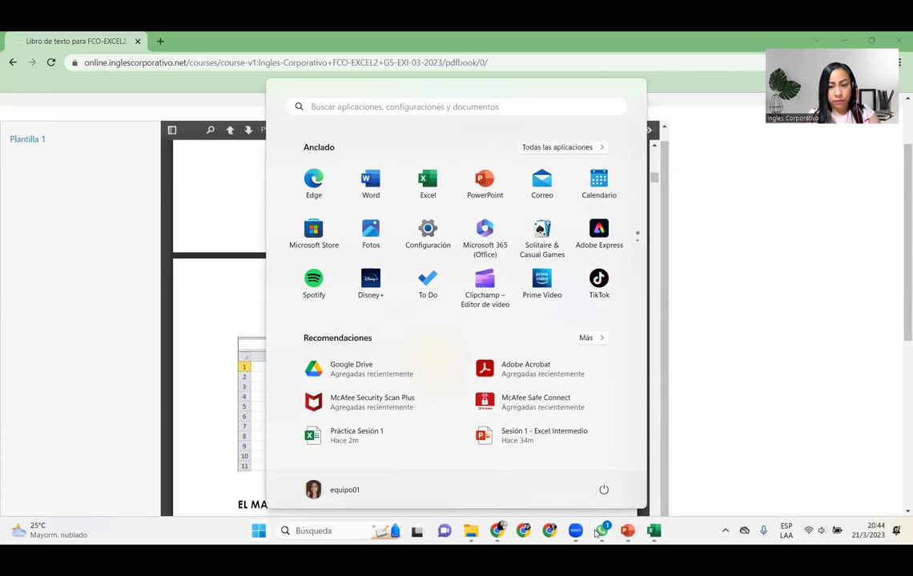
click(601, 531)
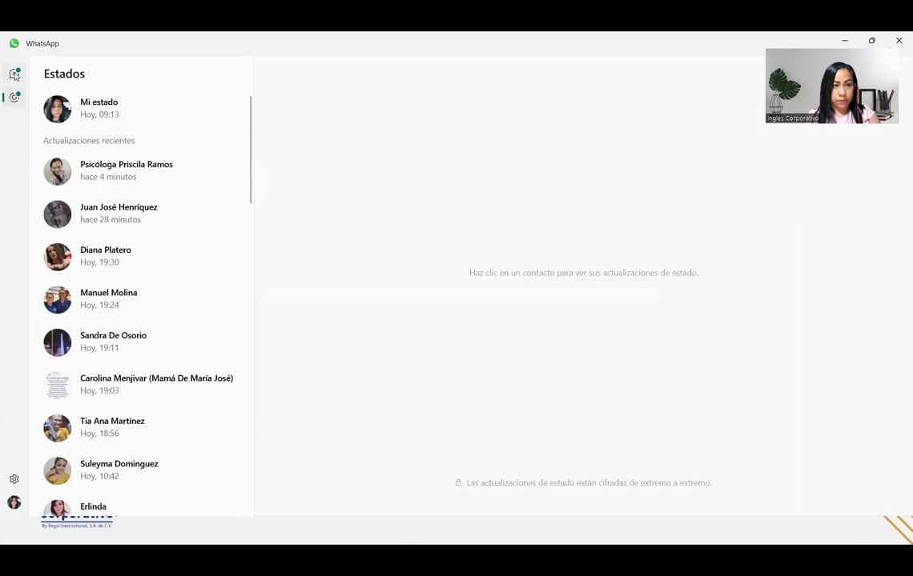
click(14, 73)
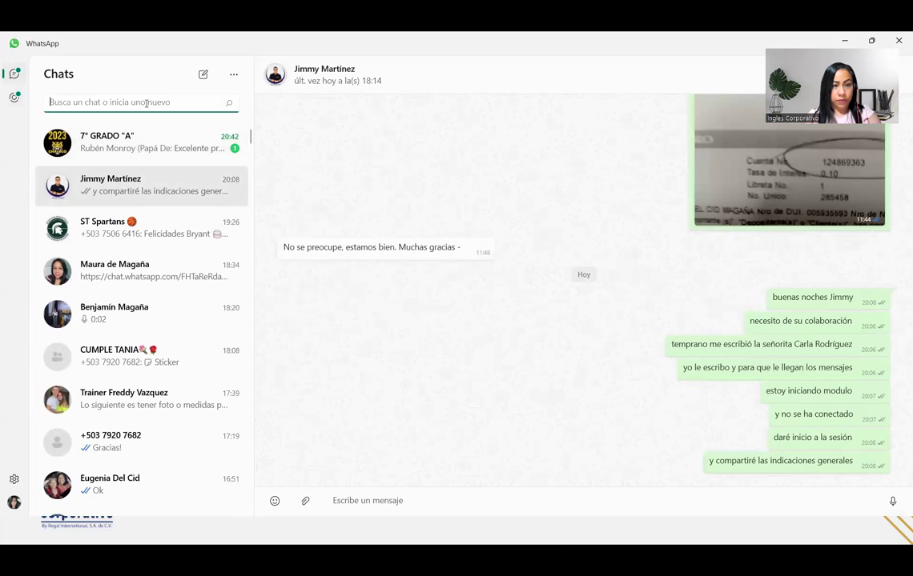
click(136, 282)
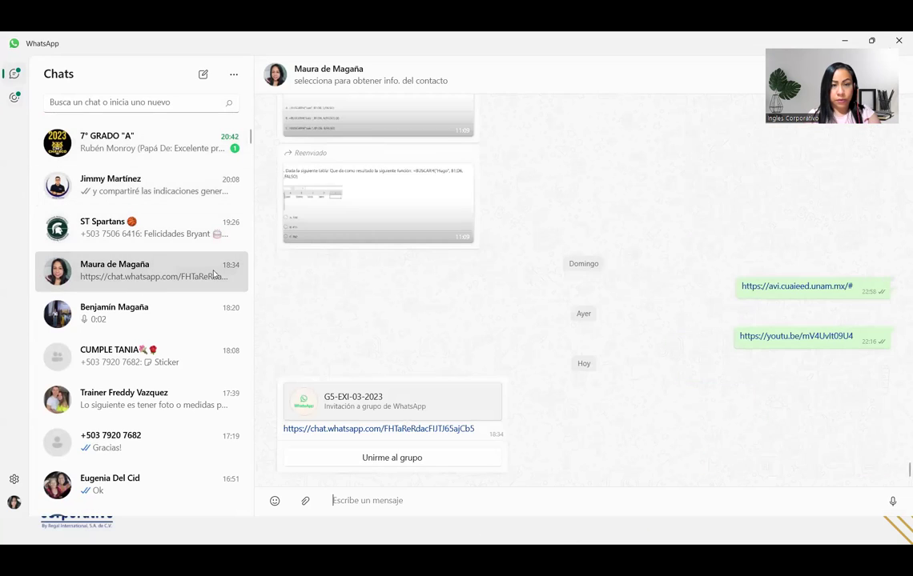
Copy the invitation link of the G5-EXI-03-2023 group and minimize WhatsApp.
right_click(470, 433)
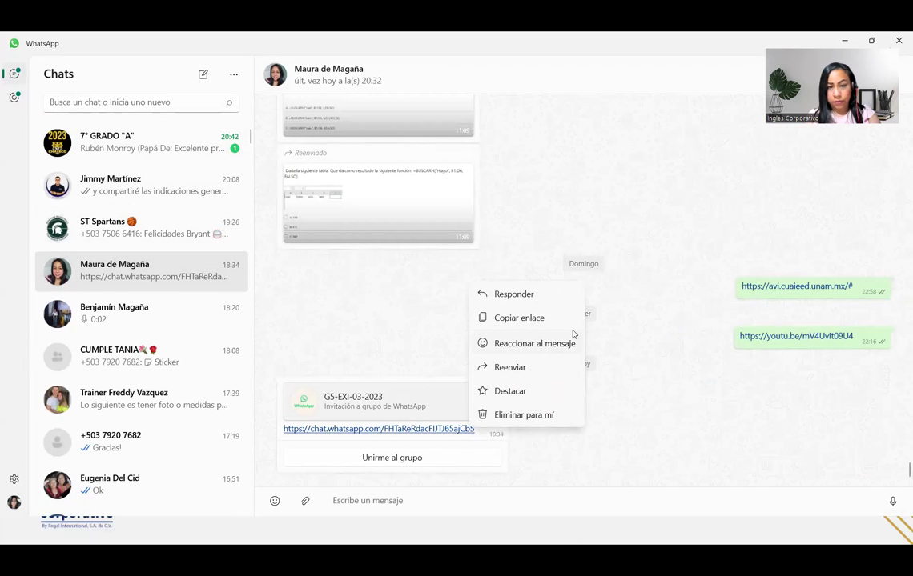
click(573, 334)
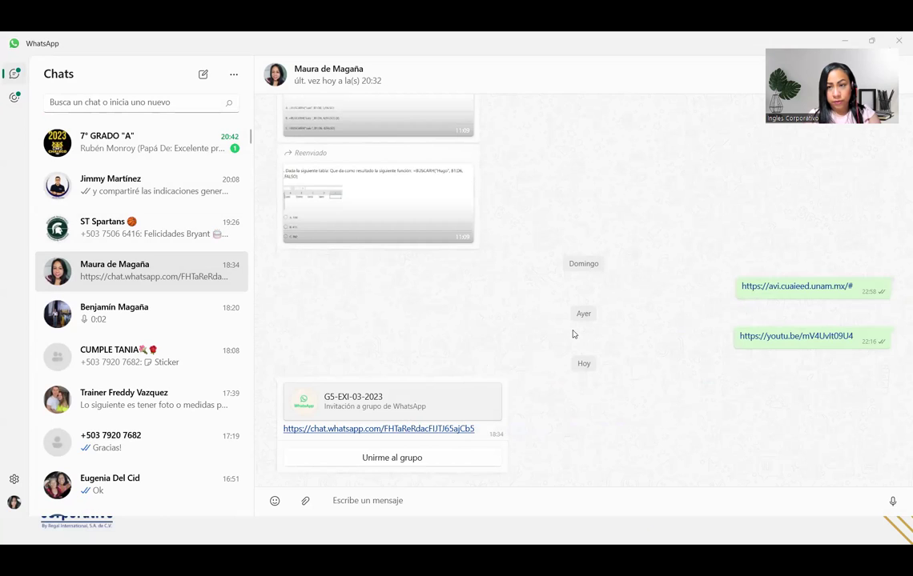
right_click(386, 430)
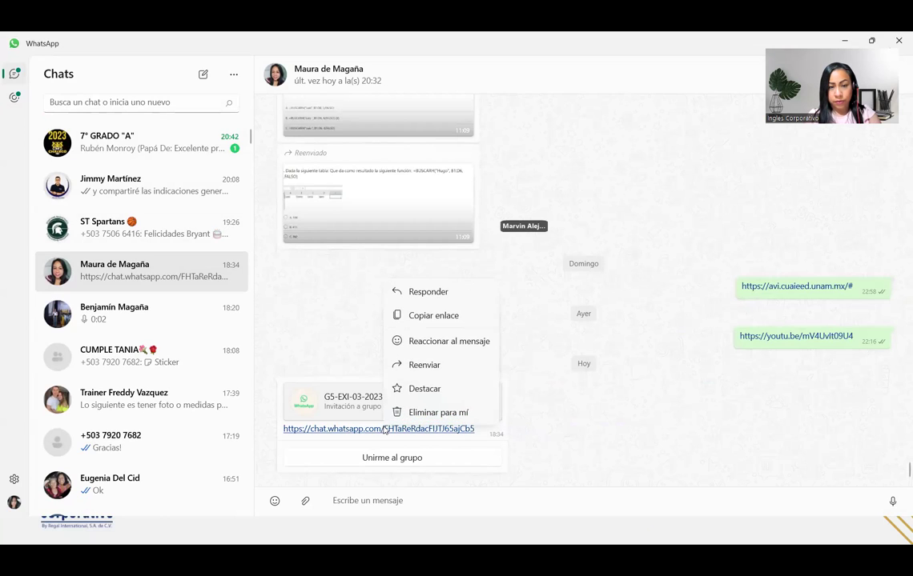
click(438, 316)
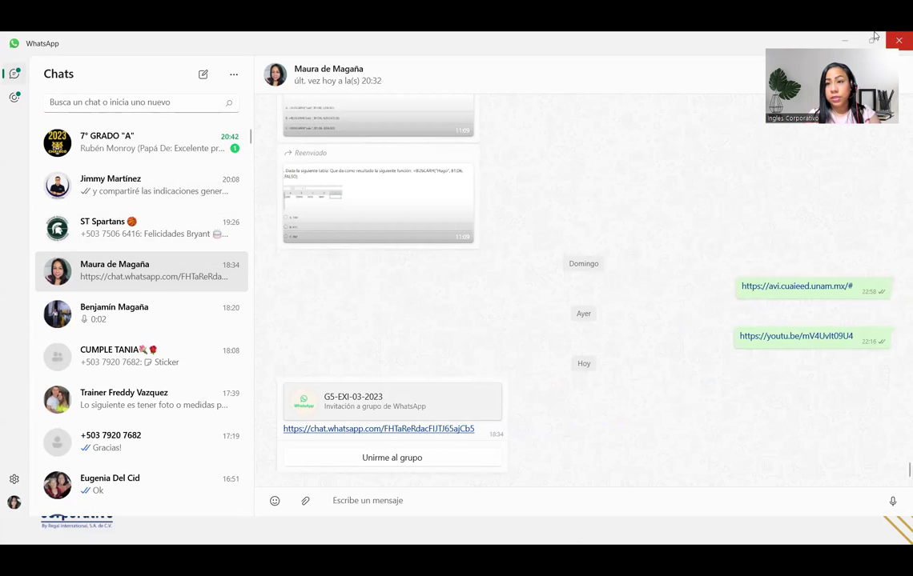
click(845, 37)
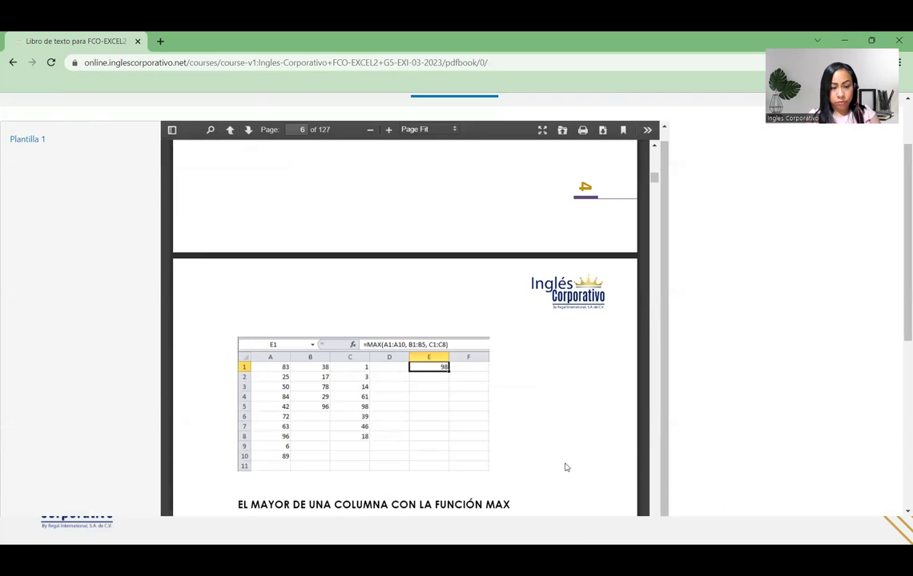
Minimize the course window and open the workbook Práctica Sesión 1 from the Archivos para la sesión folder in Excel.
key(super)
click(846, 38)
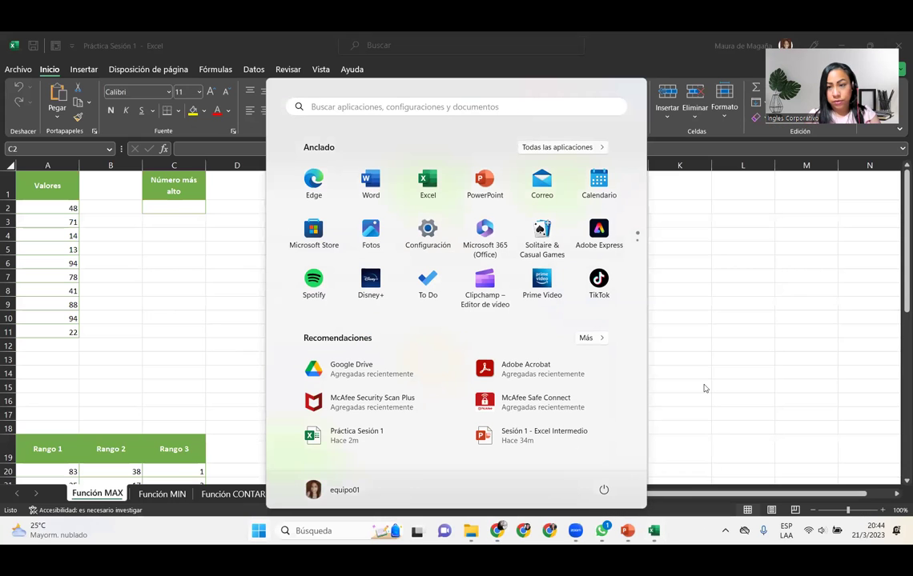
click(899, 44)
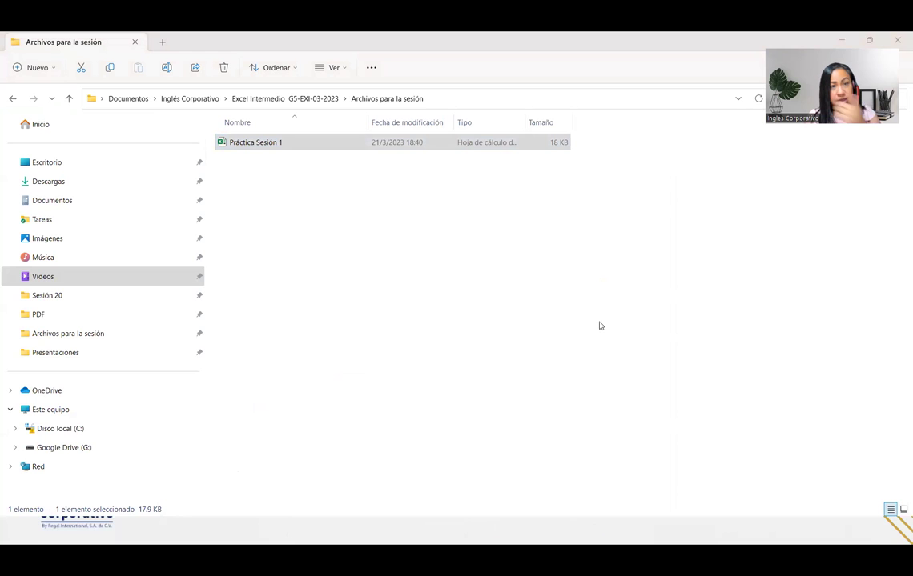
click(313, 146)
double_click(313, 146)
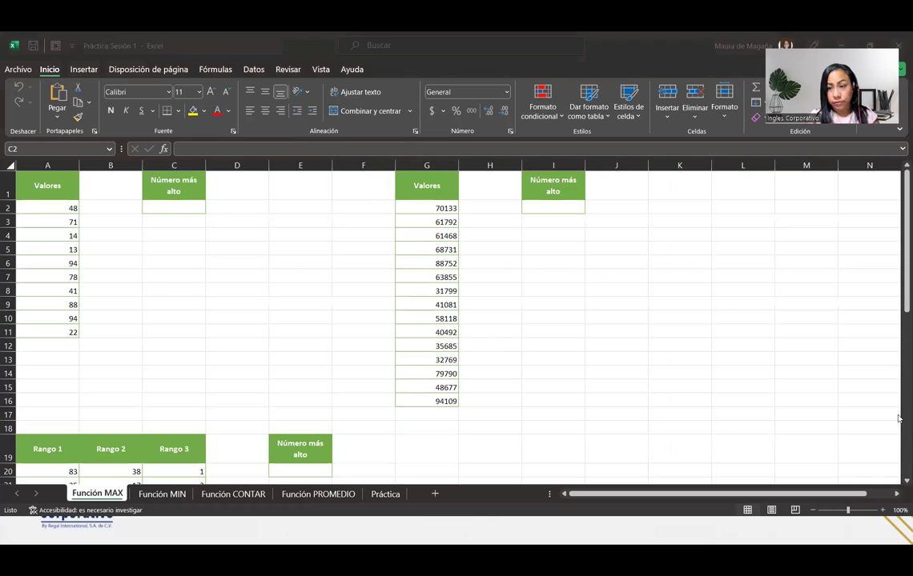
Zoom the Función MAX sheet to 130%.
click(883, 511)
click(882, 511)
click(883, 510)
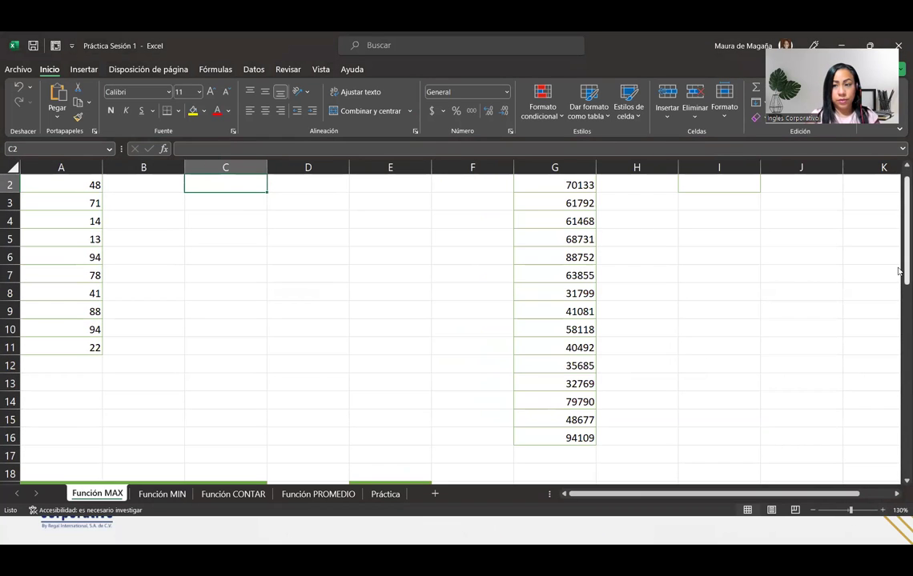
Highlight the values in A2:A11 on the Función MAX sheet and select the result cell C2.
scroll(481, 264, up, 1)
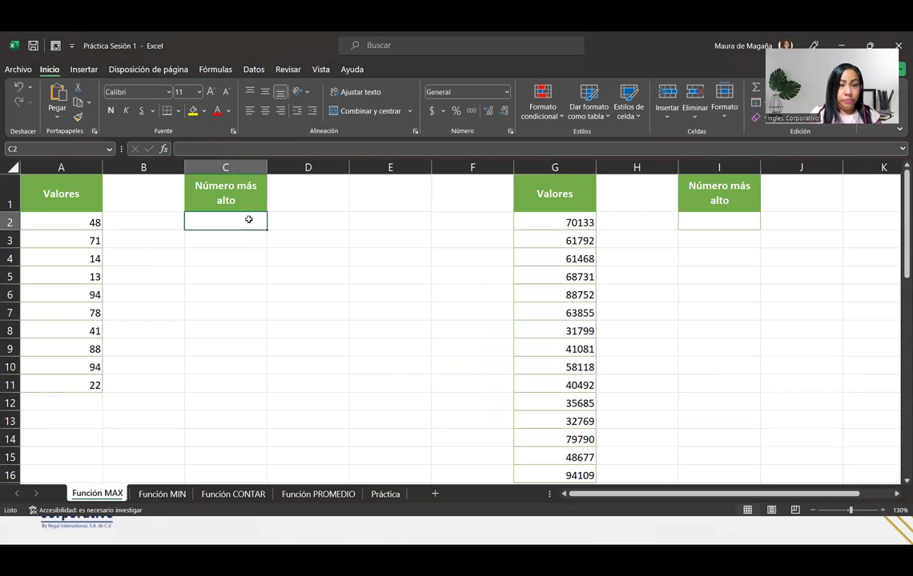
click(42, 225)
drag(42, 225, 80, 387)
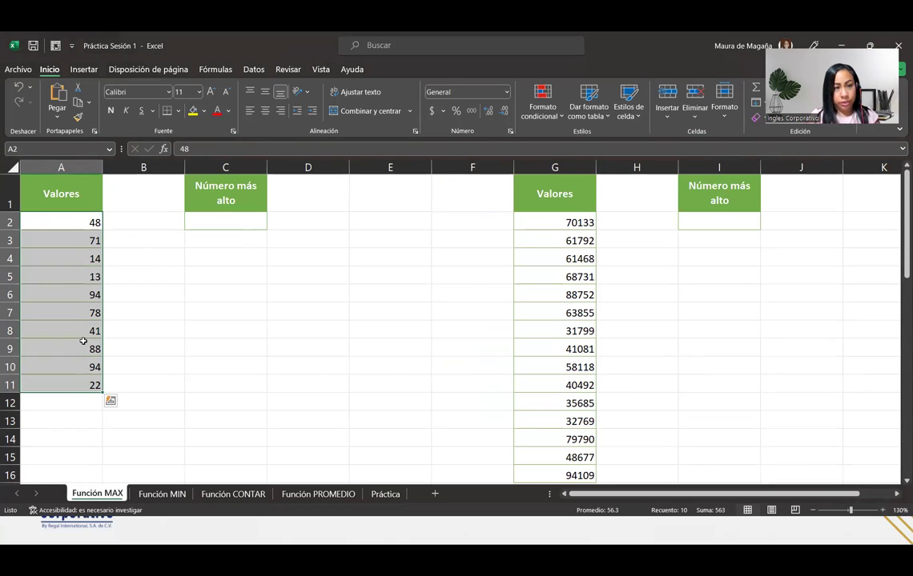
click(85, 215)
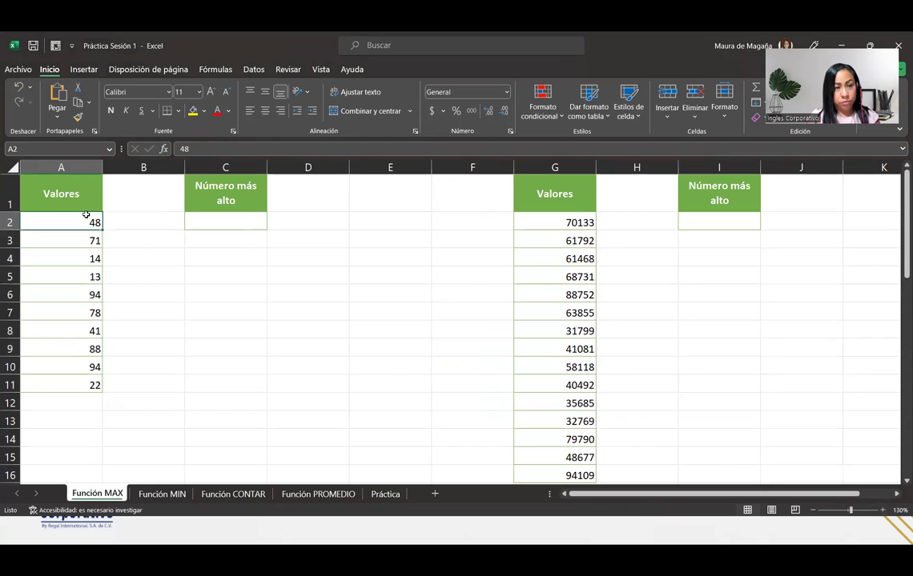
click(231, 219)
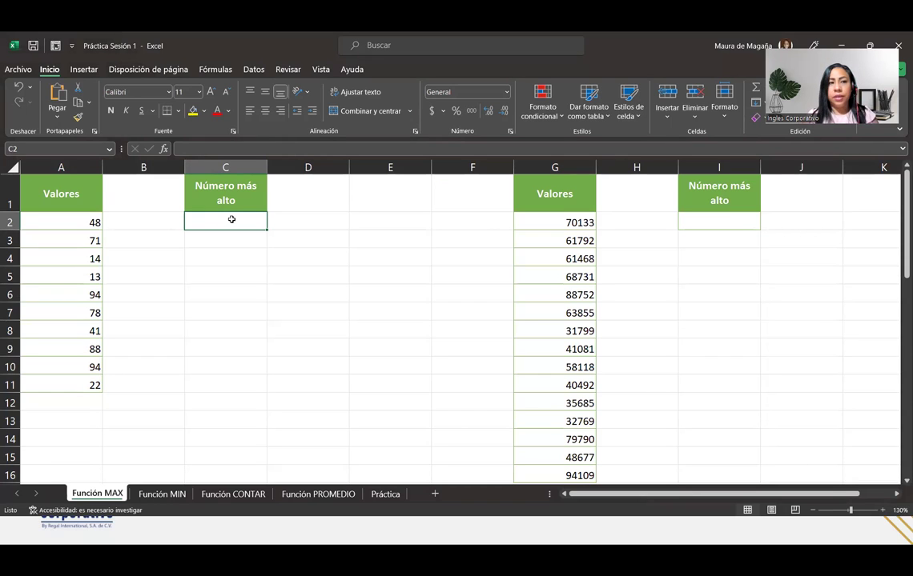
click(232, 219)
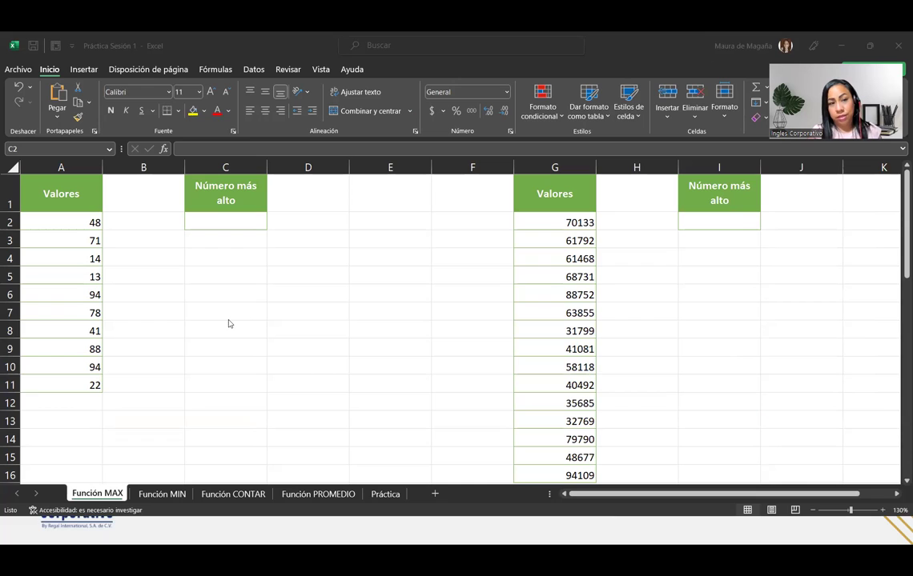
click(250, 221)
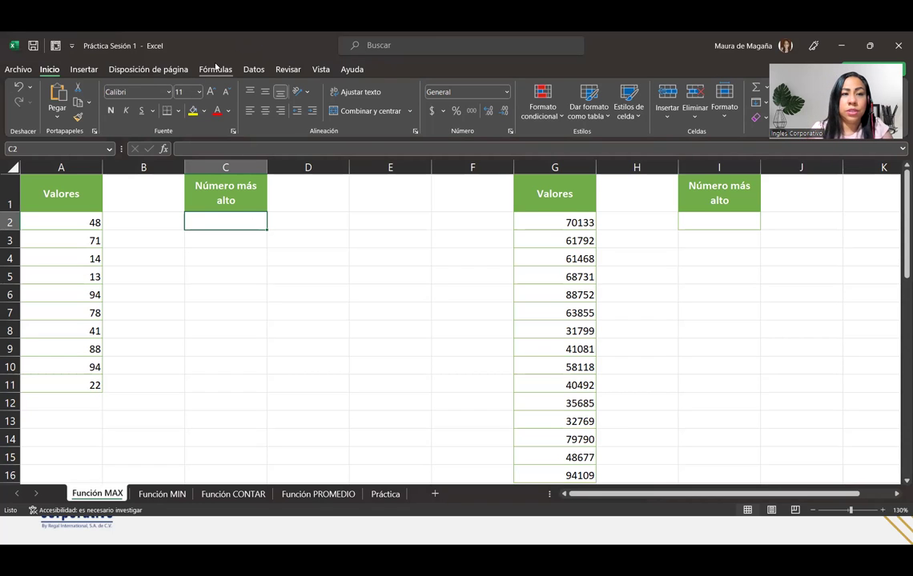
click(215, 69)
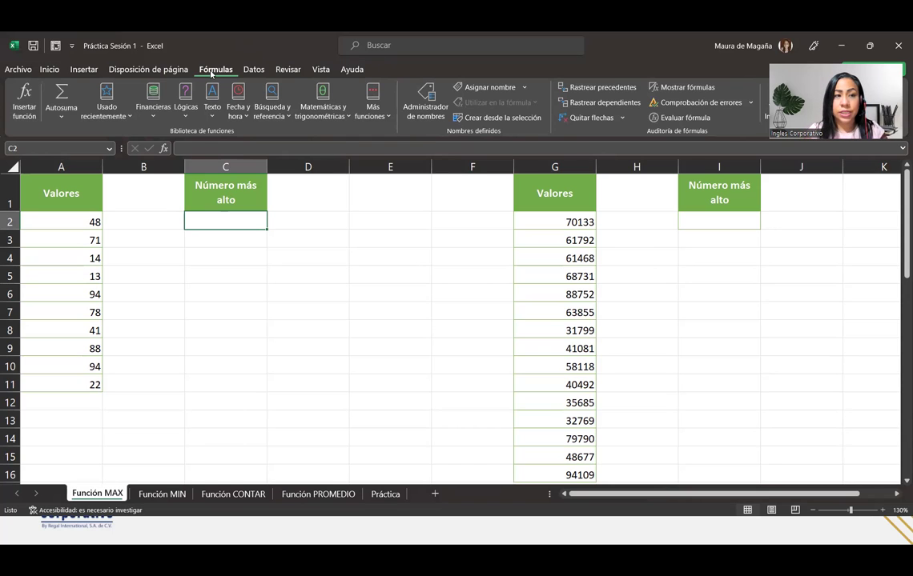
click(64, 116)
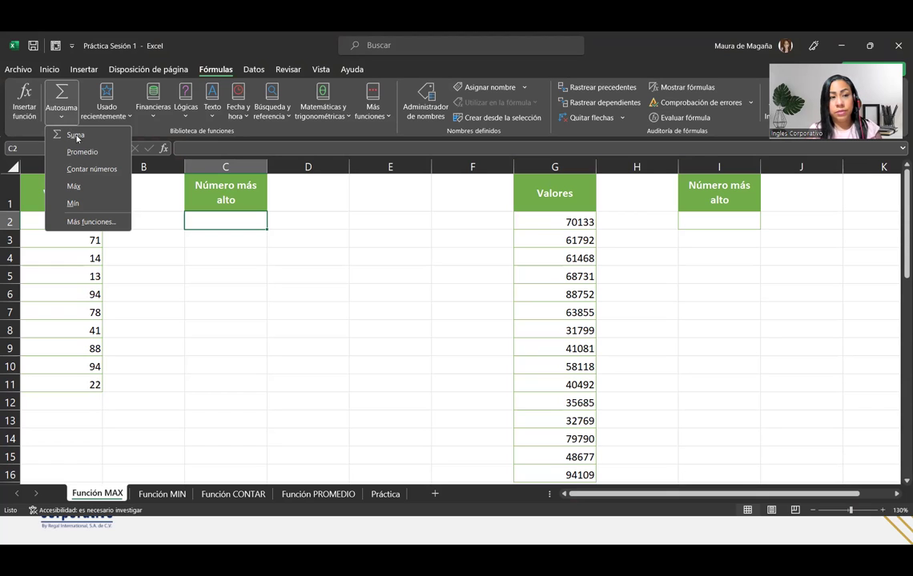
click(94, 186)
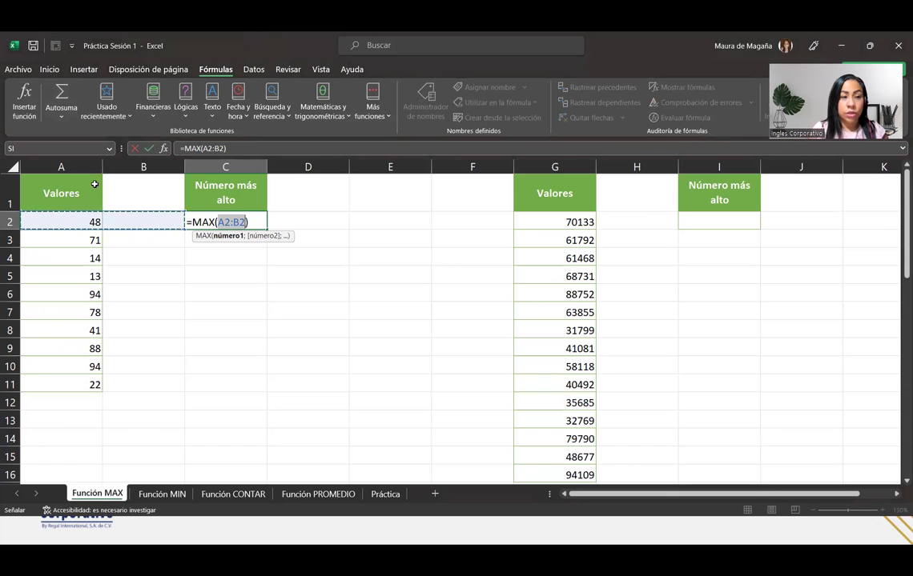
drag(57, 217, 90, 383)
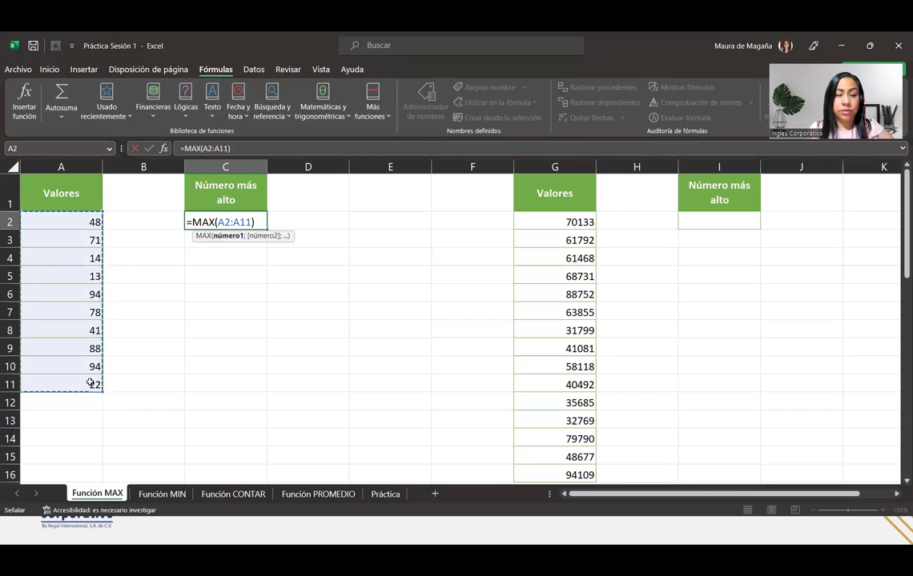
key(Escape)
Insert the MAX function in cell C2 over the range A2:A11.
click(62, 113)
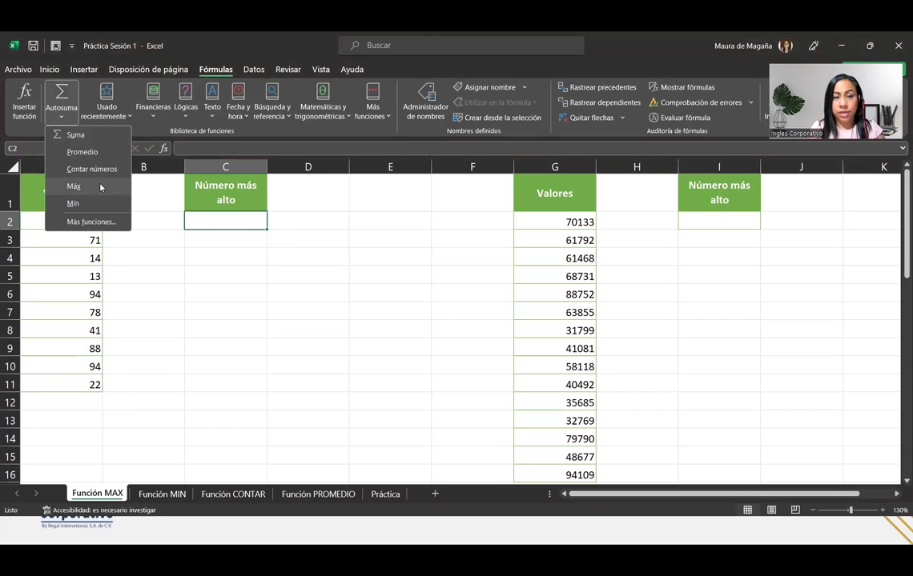
click(100, 188)
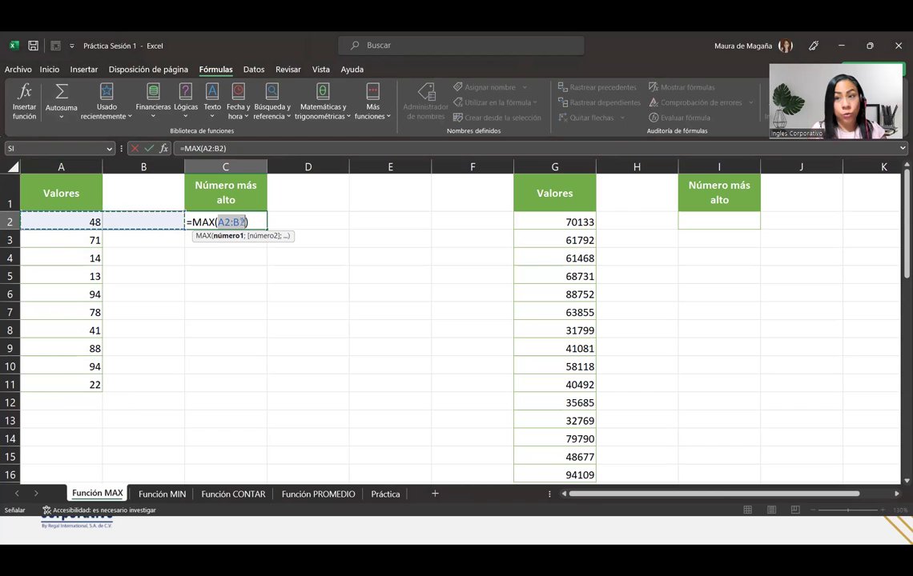
drag(97, 221, 71, 381)
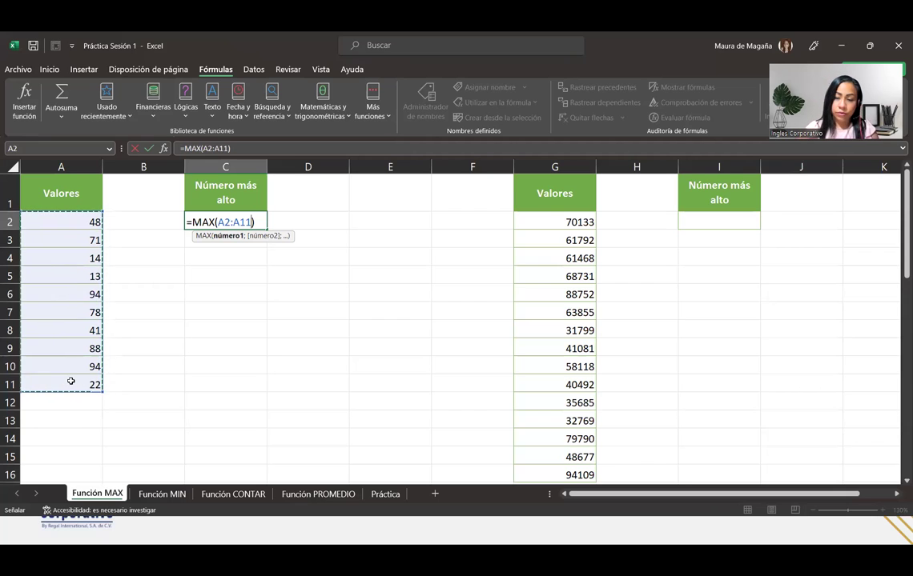
key(Return)
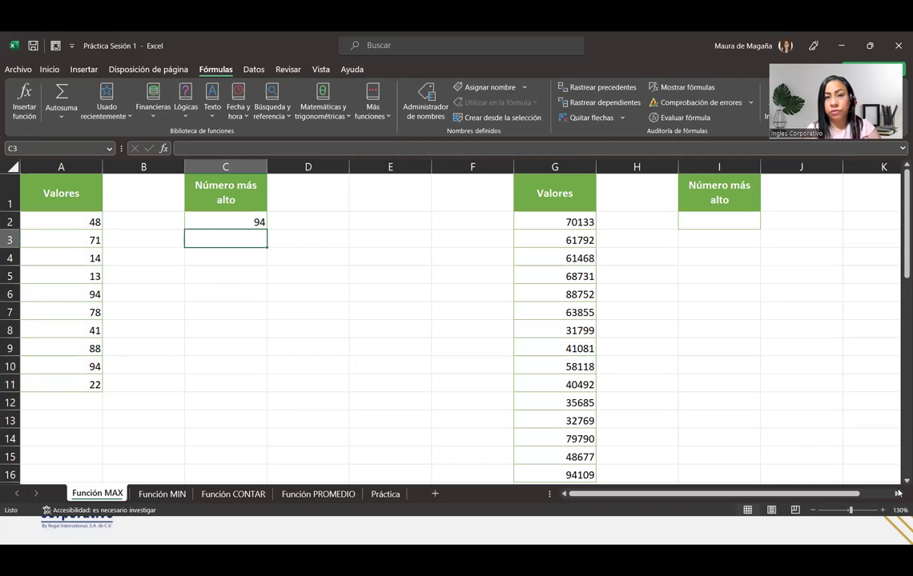
Select cell E20, the Número más alto result cell beside the Rango 1, Rango 2 and Rango 3 table.
scroll(898, 486, down, 3)
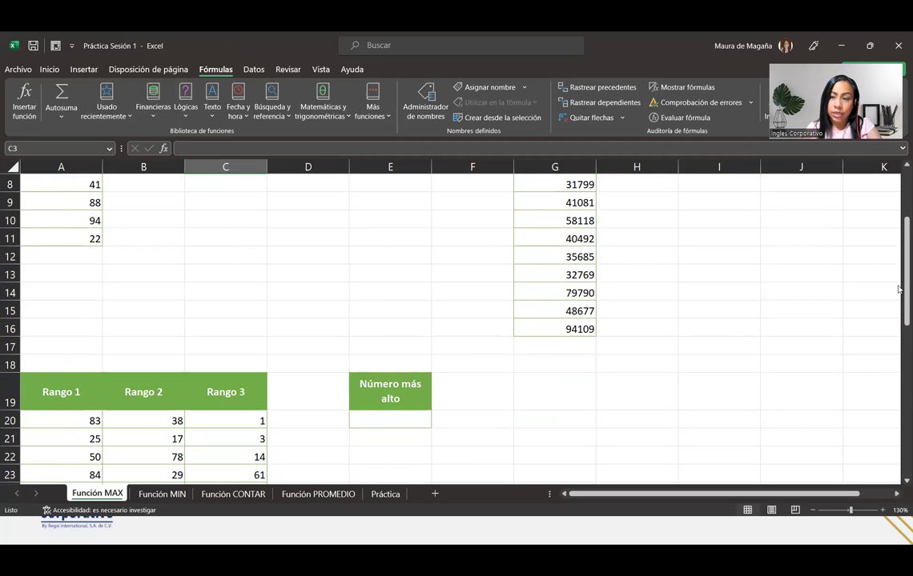
drag(899, 293, 899, 352)
click(369, 276)
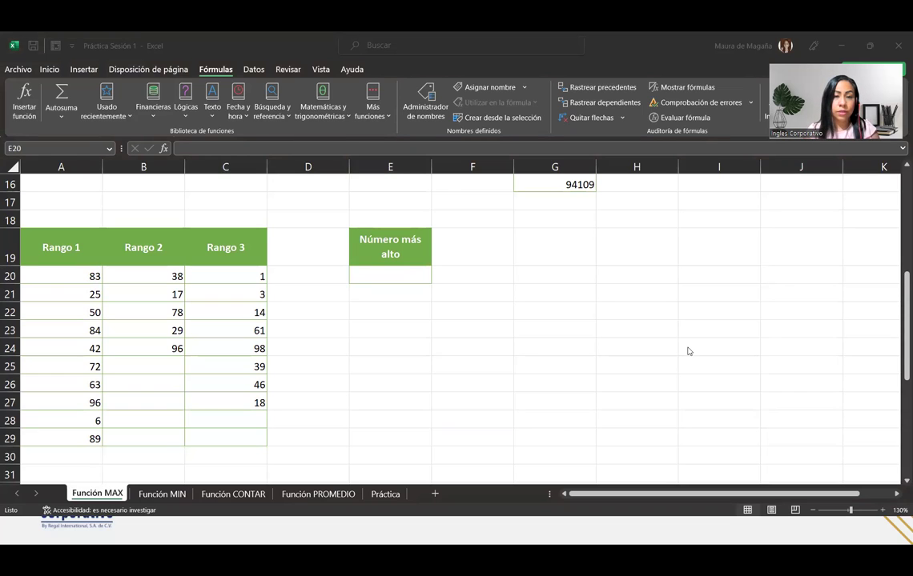
click(379, 272)
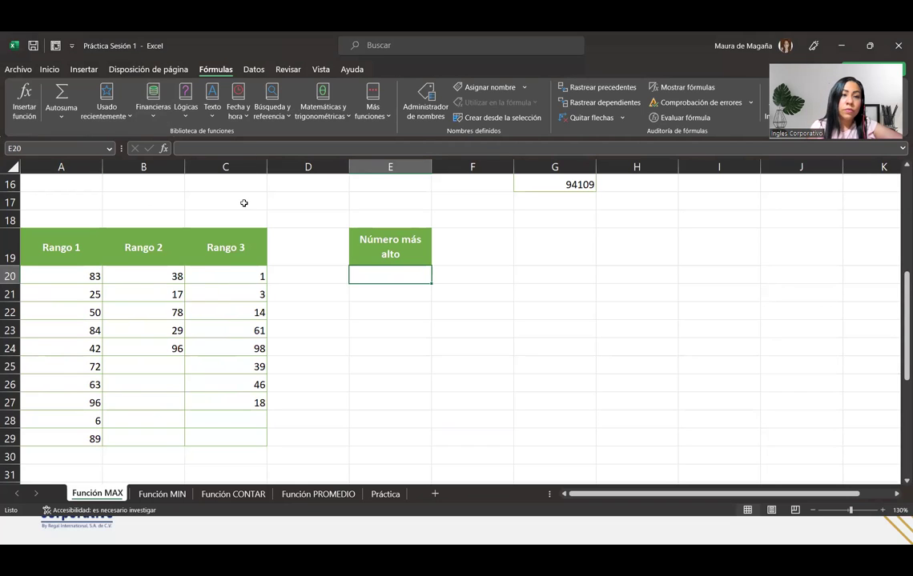
click(61, 112)
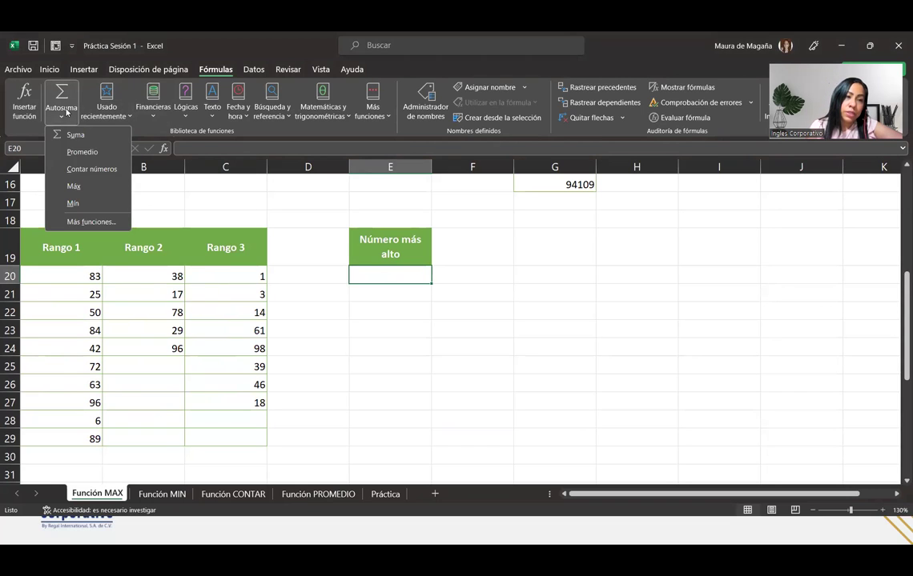
click(96, 186)
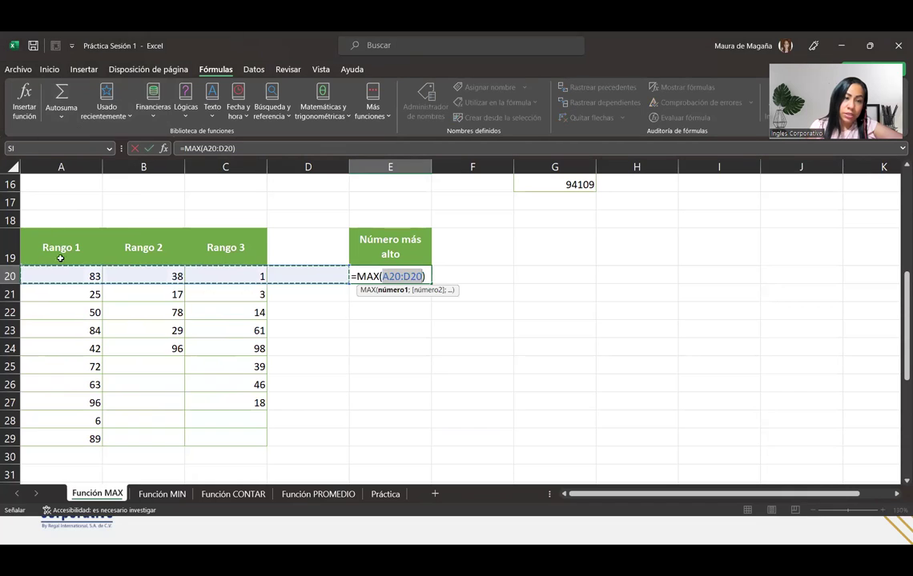
drag(83, 276, 235, 435)
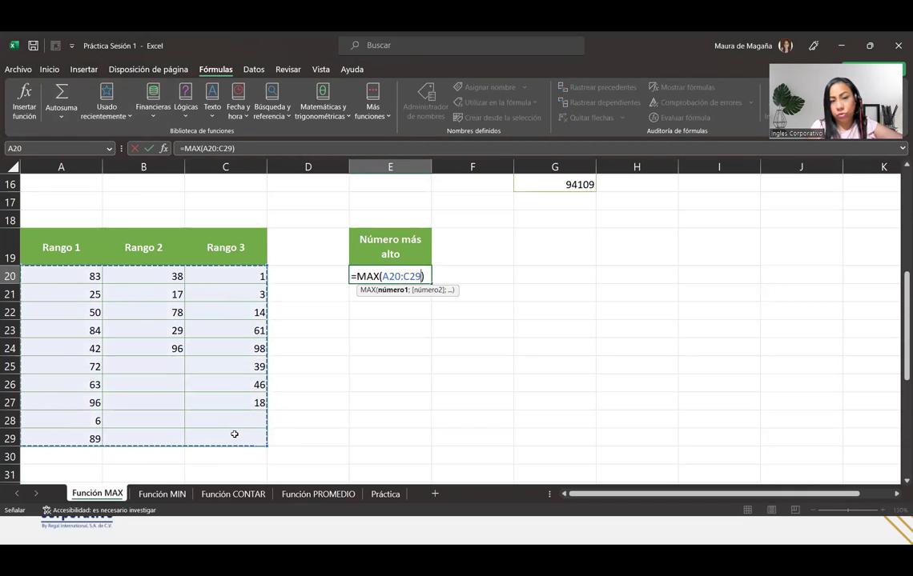
drag(422, 276, 382, 276)
key(BackSpace)
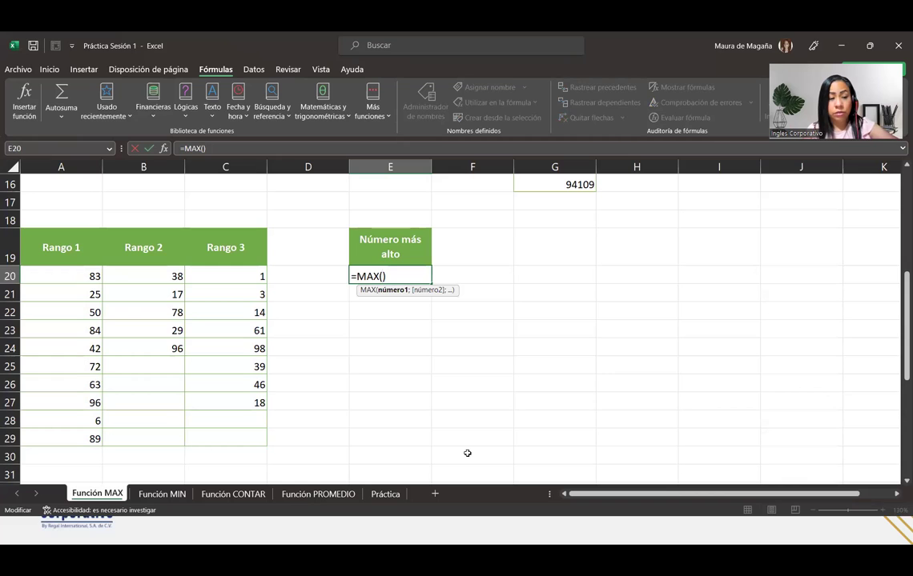
key(Escape)
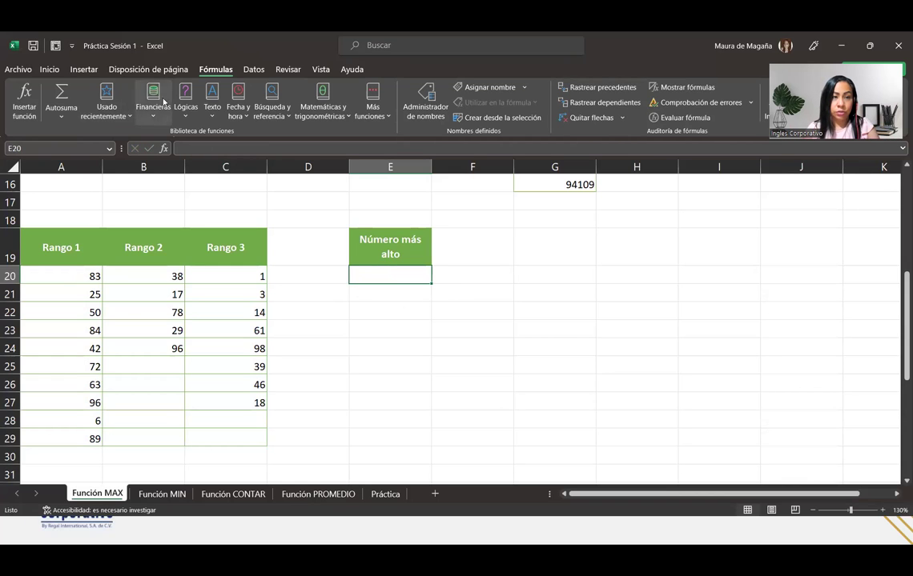
Insert the MAX function in cell E20 with three separate ranges: A20:A29, B20:B24 and C20:C27.
click(61, 112)
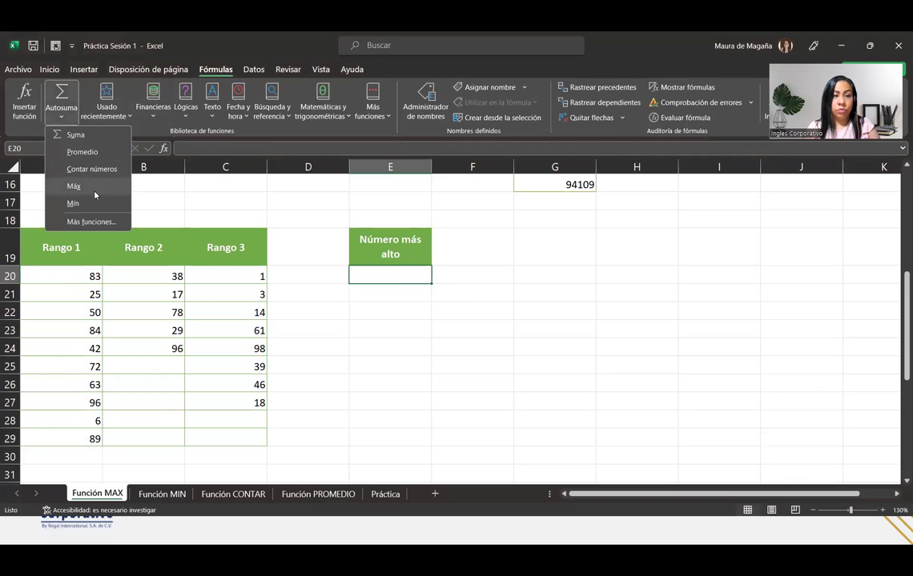
click(74, 185)
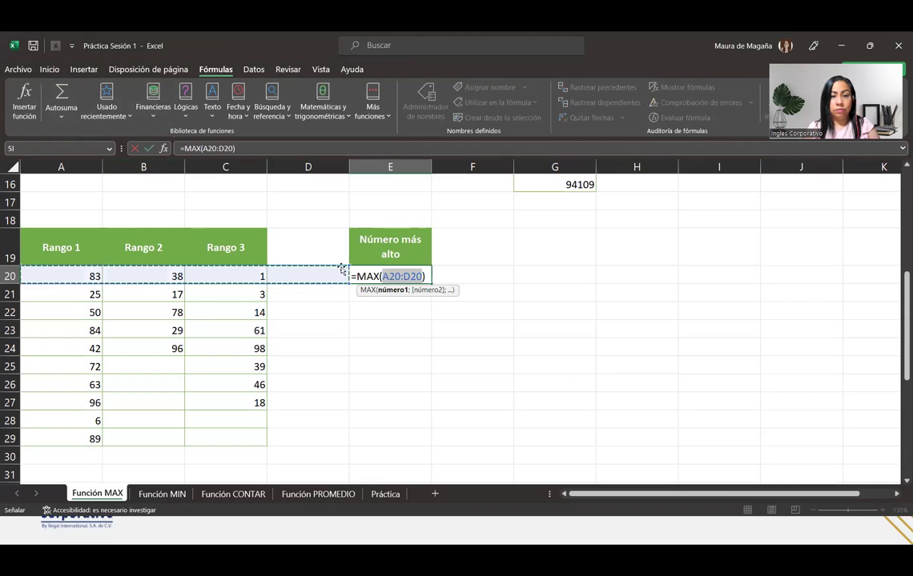
click(86, 283)
drag(86, 284, 88, 434)
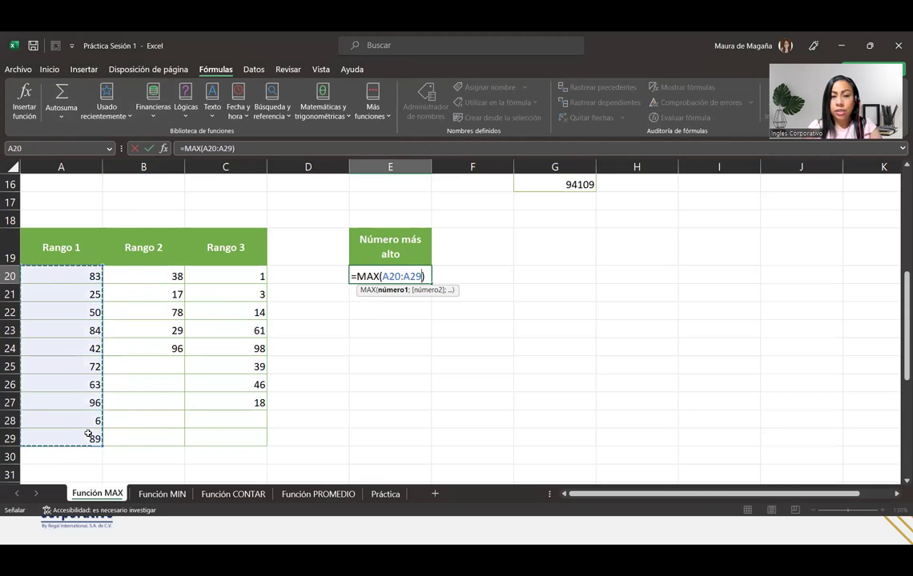
key(super+plus)
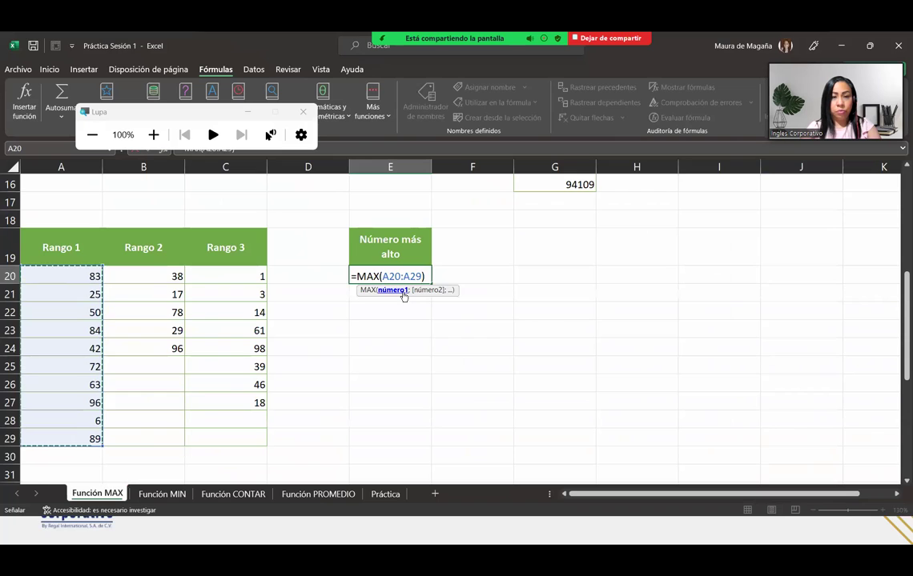
text(;)
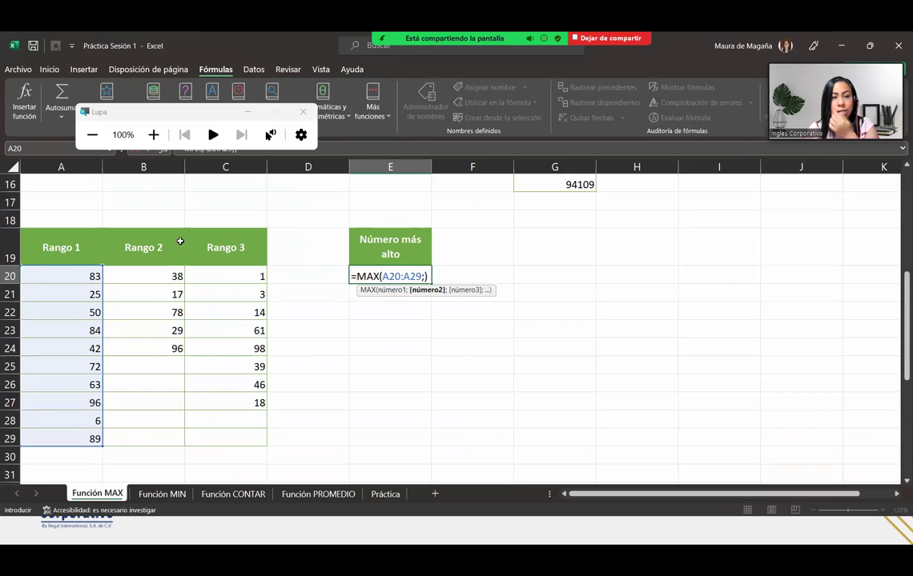
drag(134, 272, 129, 349)
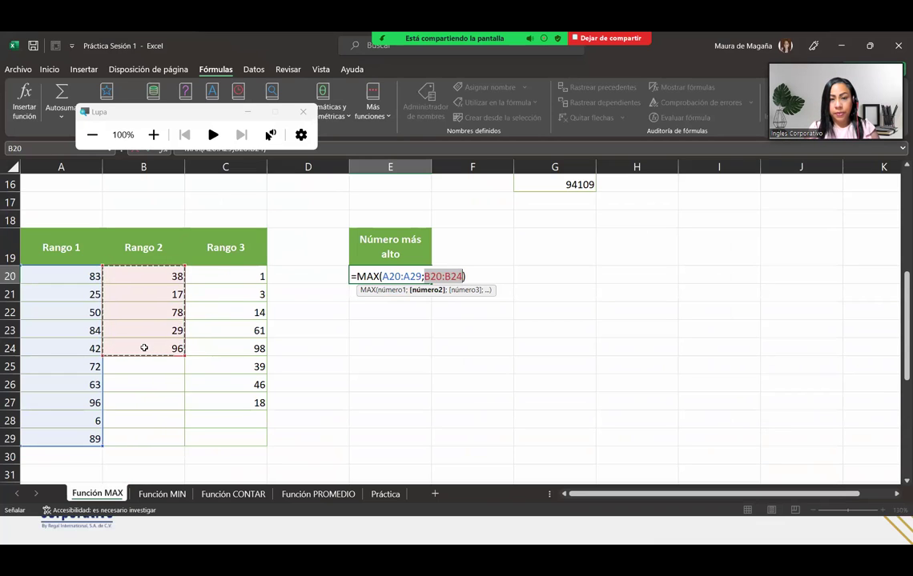
text(;)
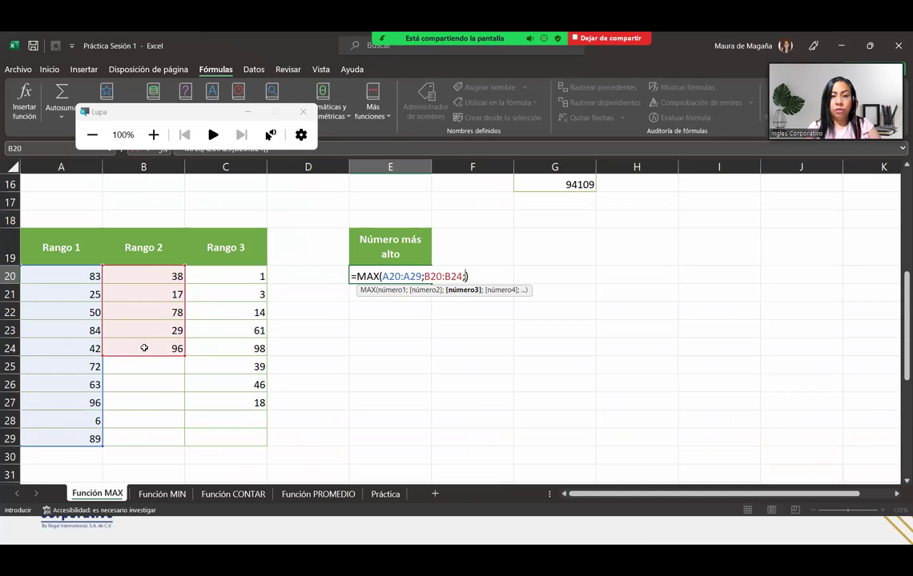
drag(236, 278, 236, 402)
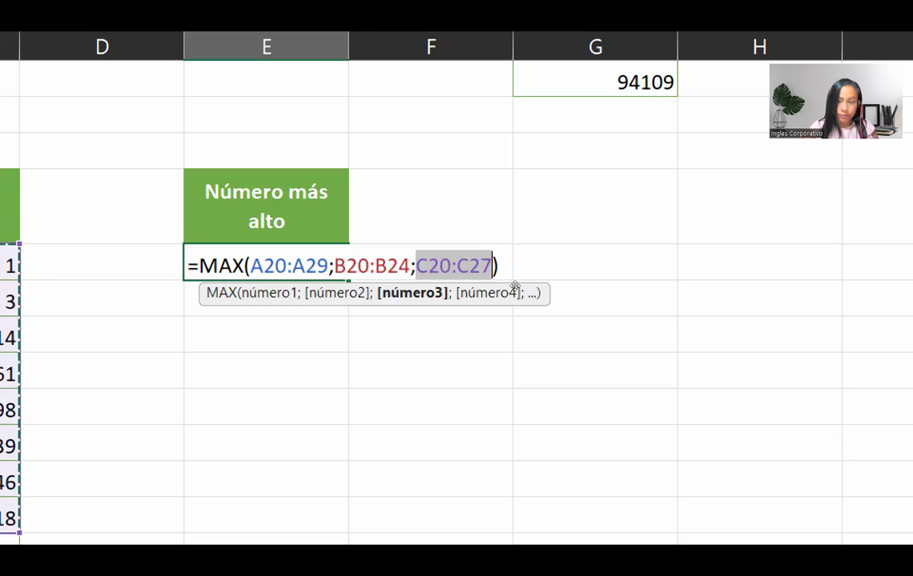
key(Return)
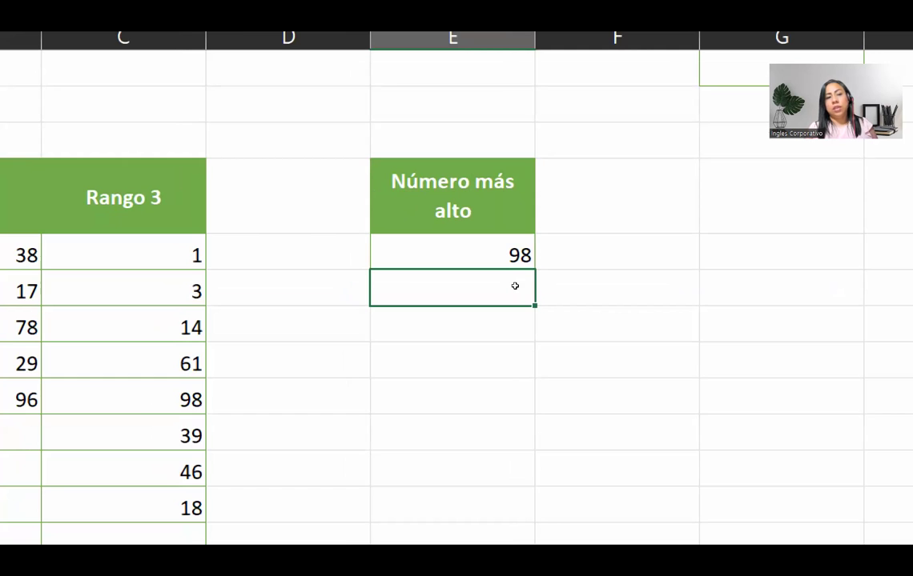
key(super+minus)
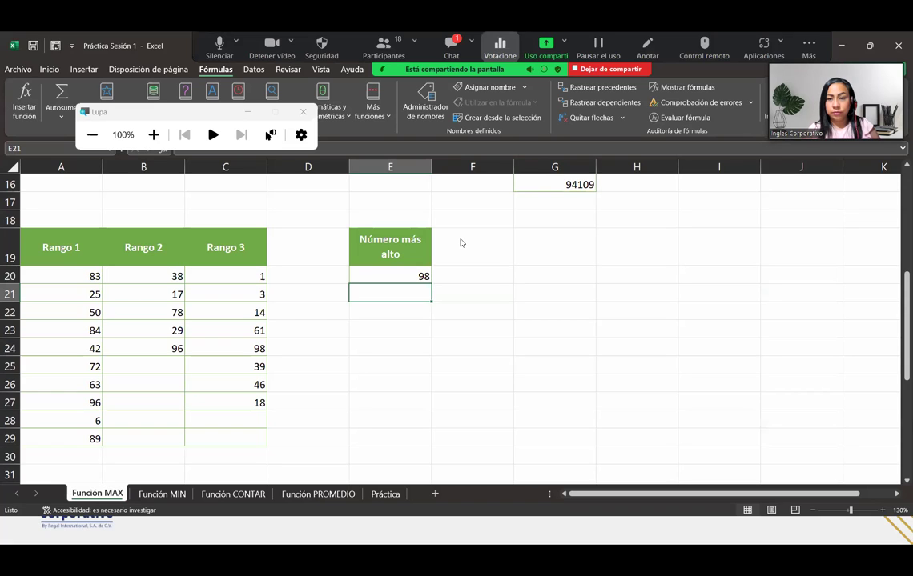
Open the Zoom meeting chat enlarged to read the new messages, and return to the Excel workbook.
key(alt+h)
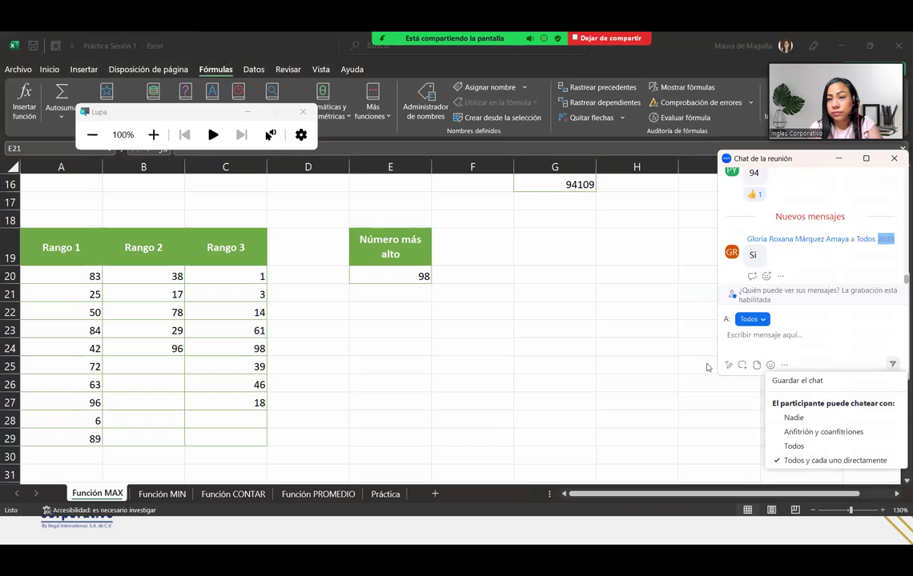
key(Escape)
key(super+Up)
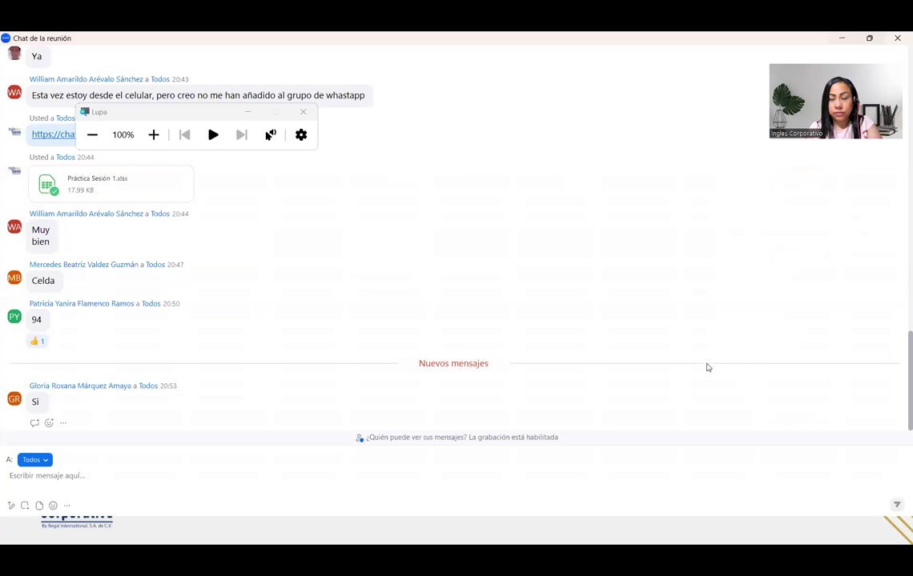
key(alt+Tab)
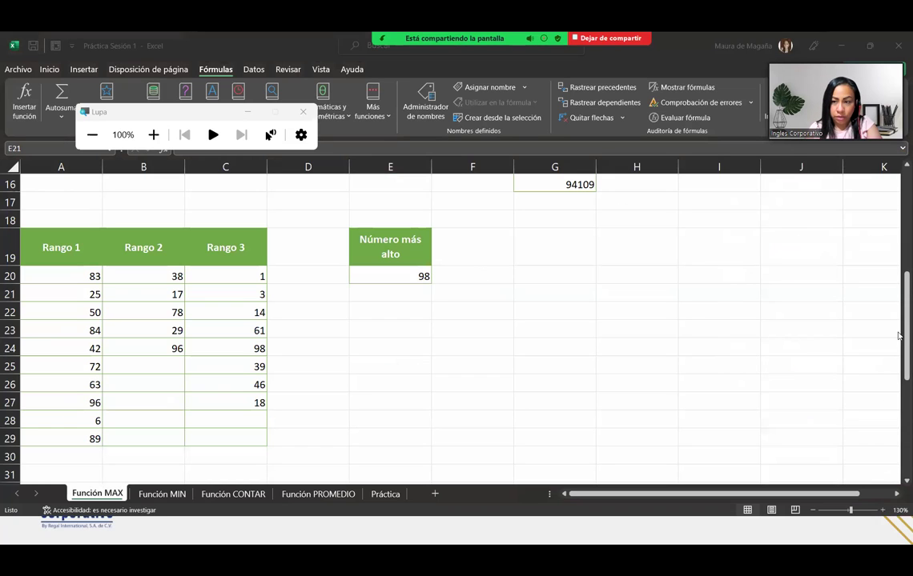
Enter the MAX function in cell I2, beside the second Valores list, over the range G2:G16.
drag(904, 281, 900, 166)
click(717, 219)
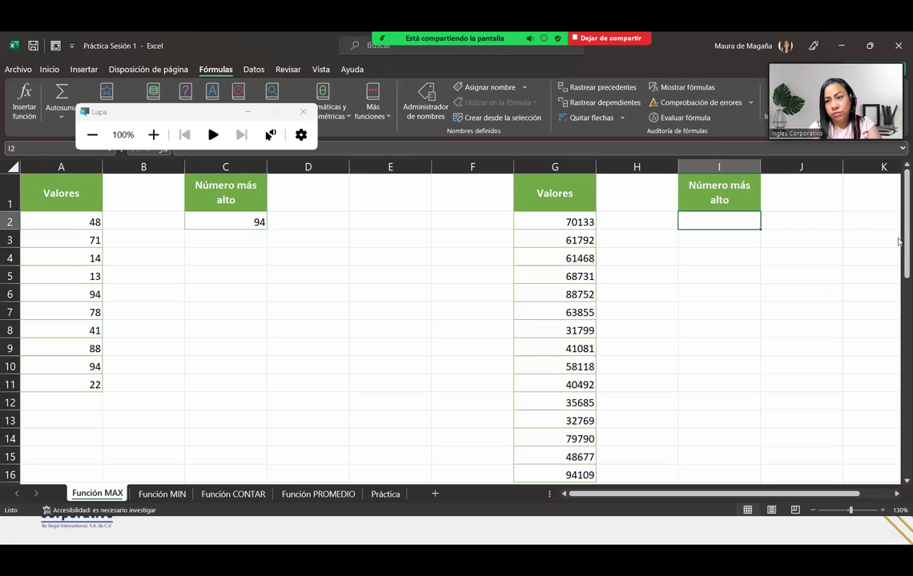
drag(898, 235, 898, 195)
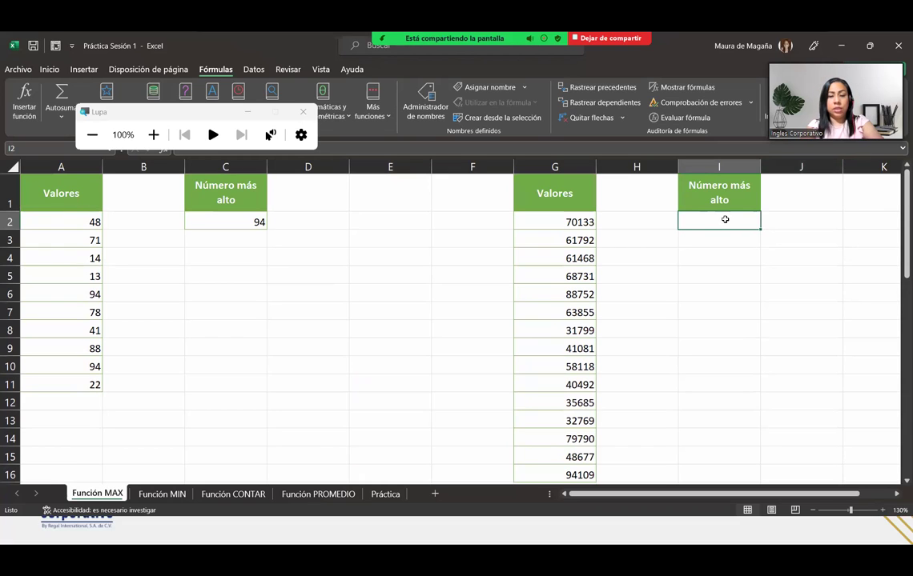
text(=m)
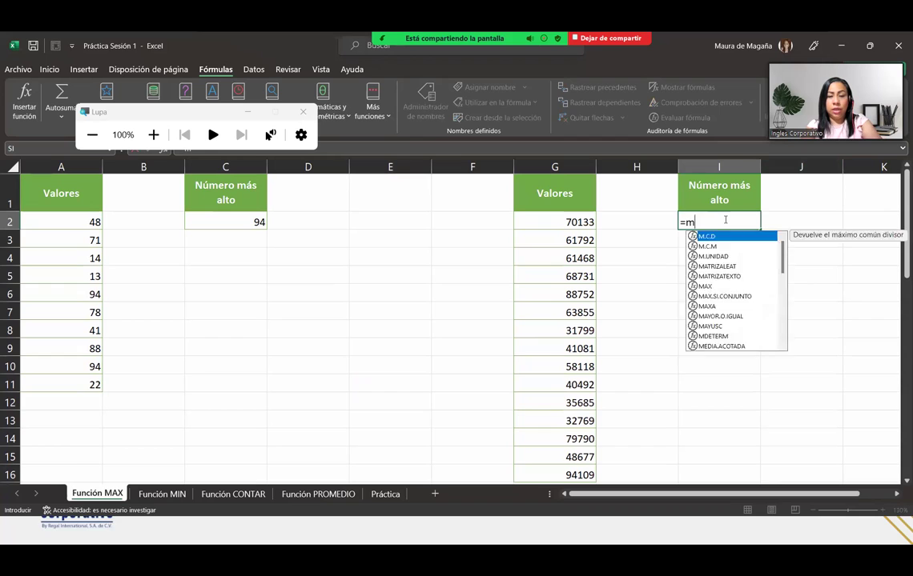
text(ax)
key(Tab)
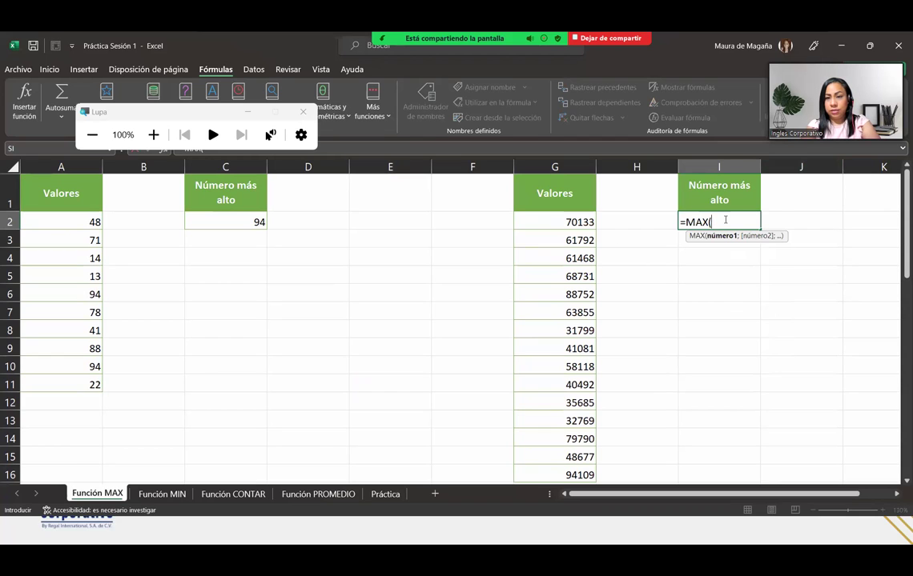
click(544, 220)
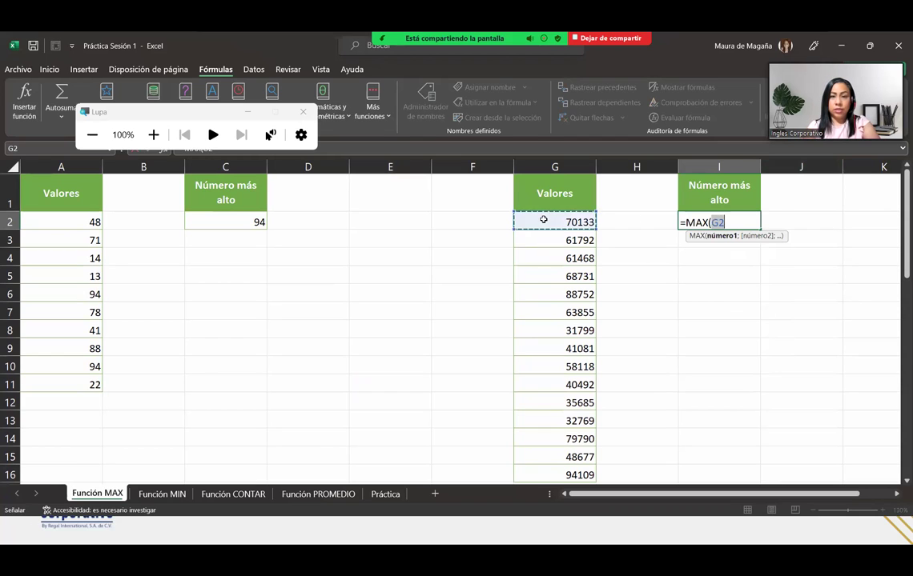
key(ctrl+shift+Down)
text())
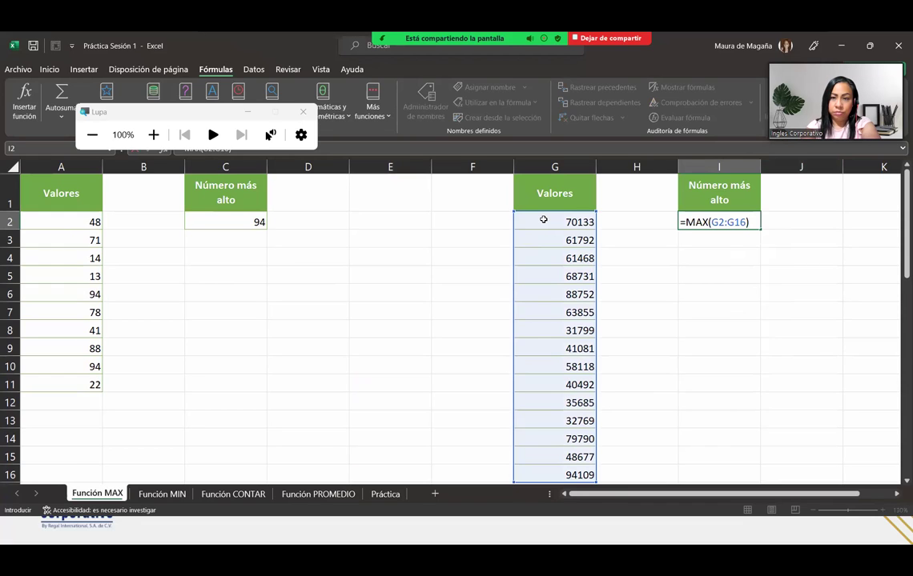
key(Return)
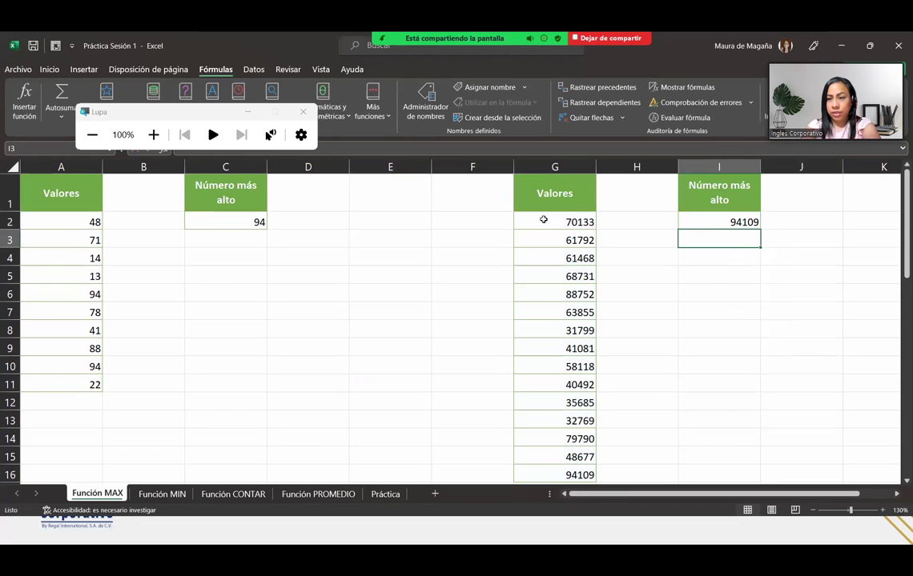
Clear cell I2 and enter the MAX function again over the range G2:G16.
key(Up)
key(Delete)
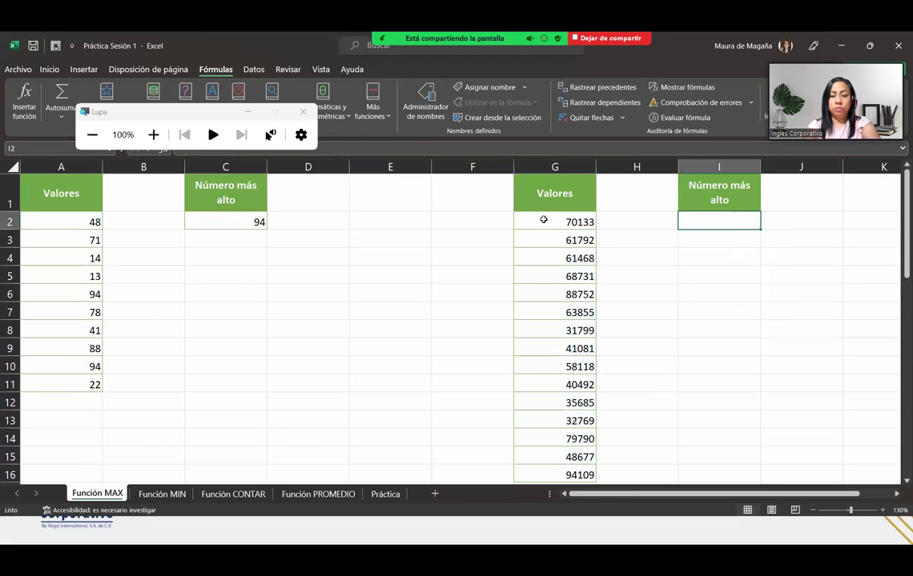
text(=)
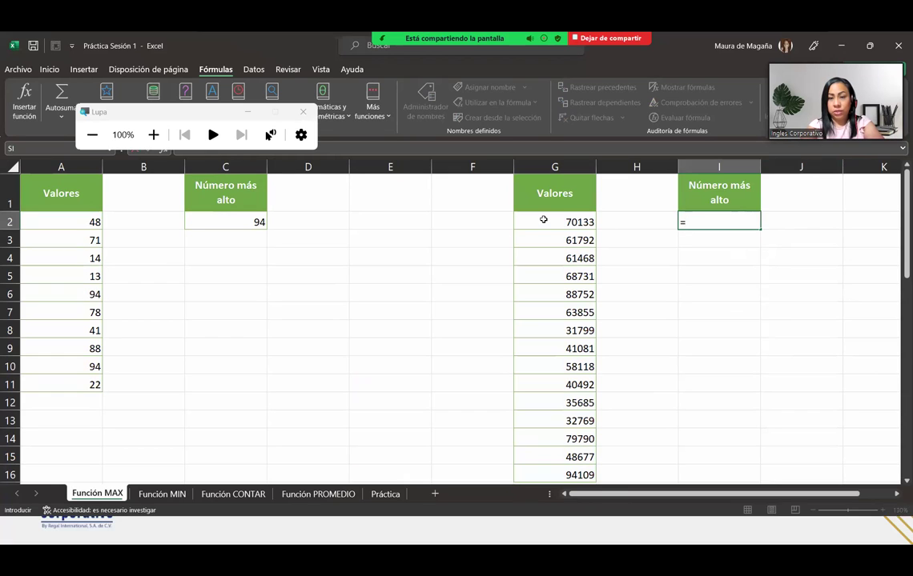
text(ma)
key(Tab)
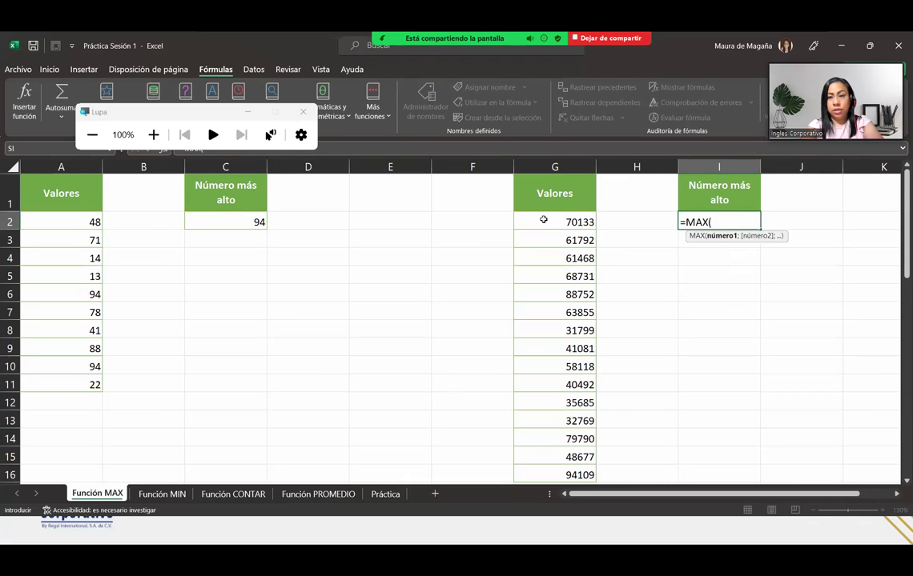
click(543, 220)
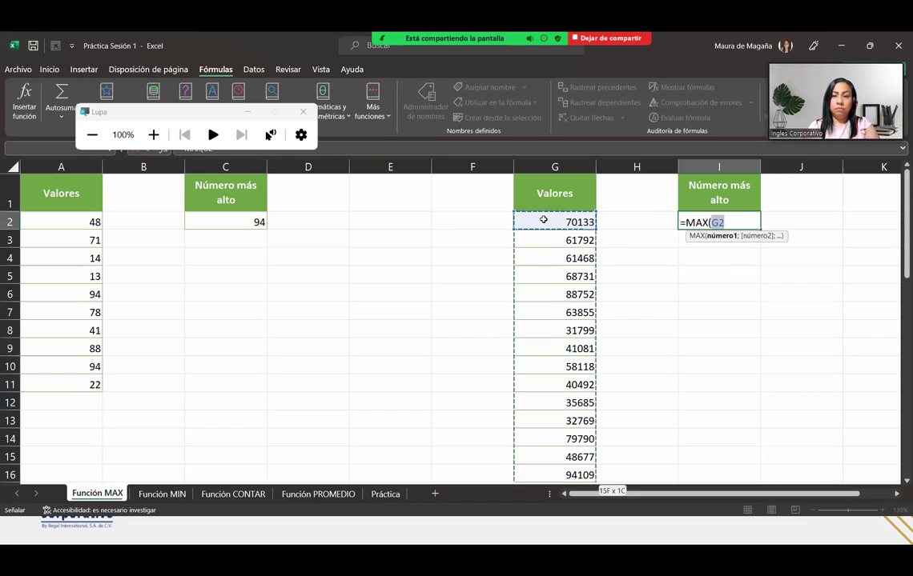
key(ctrl+shift+Down)
text())
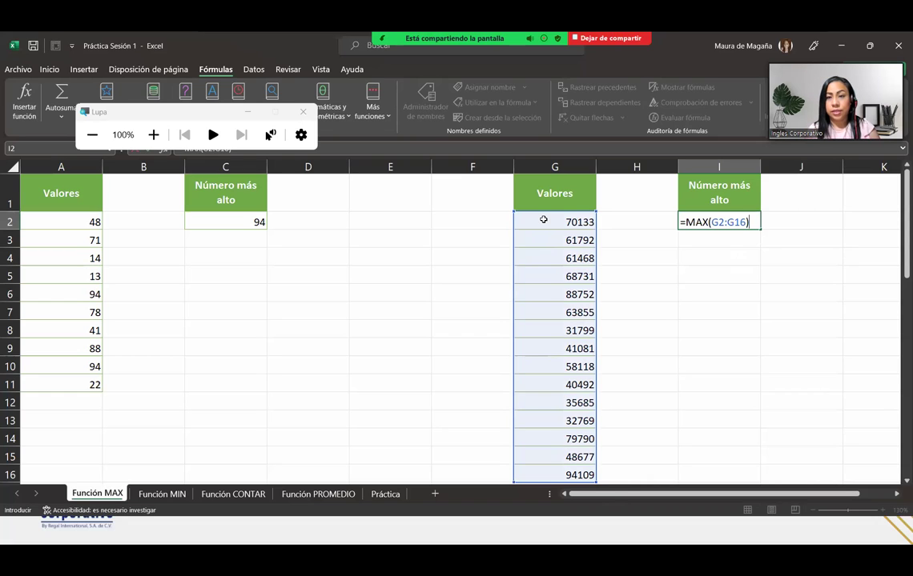
key(Return)
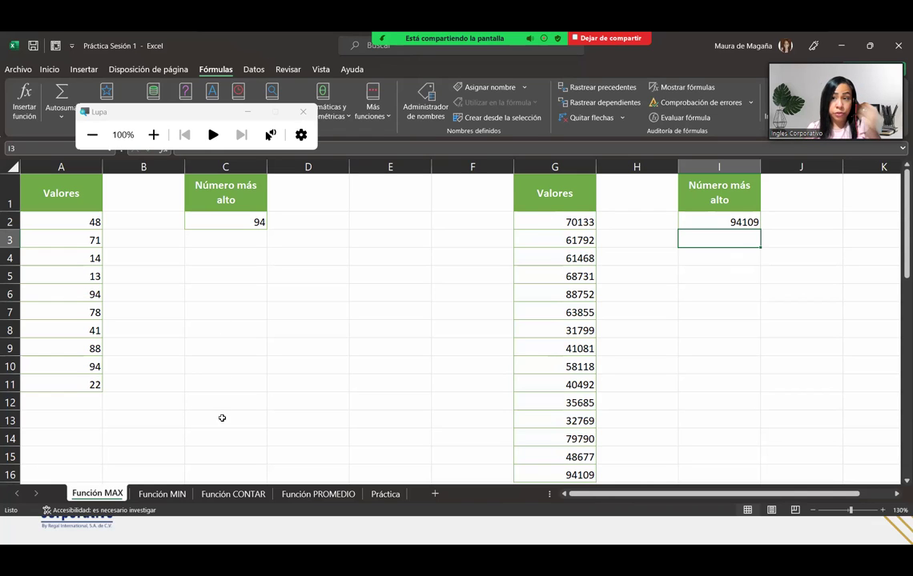
Open the Función MIN sheet and minimize the Lupa magnifier window covering the ribbon.
click(148, 495)
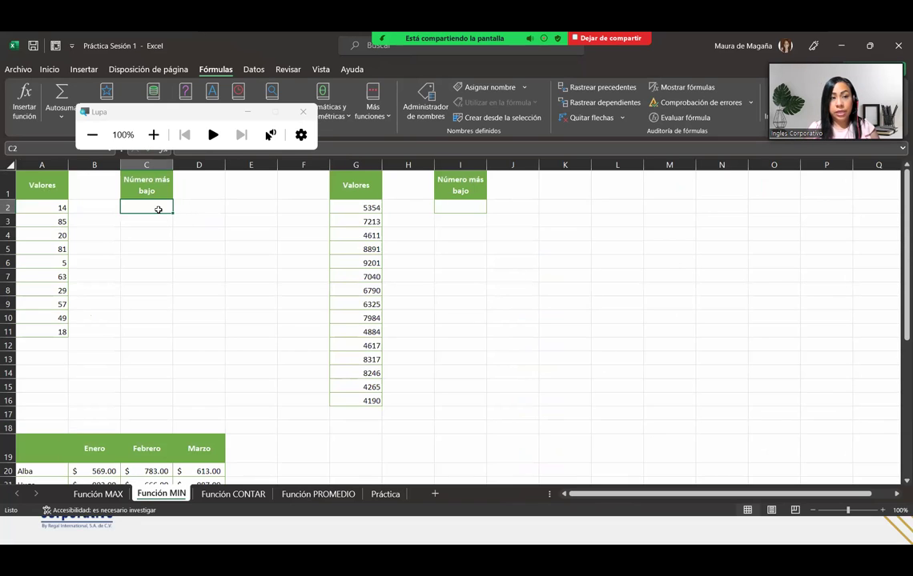
click(248, 114)
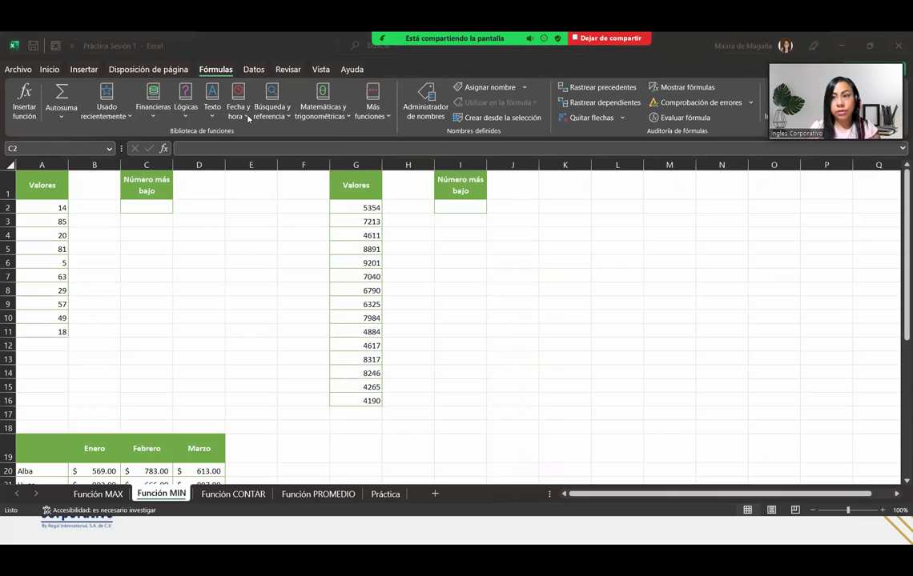
Insert the MIN function in cell C2 of the Función MIN sheet over the range A2:A11.
click(145, 205)
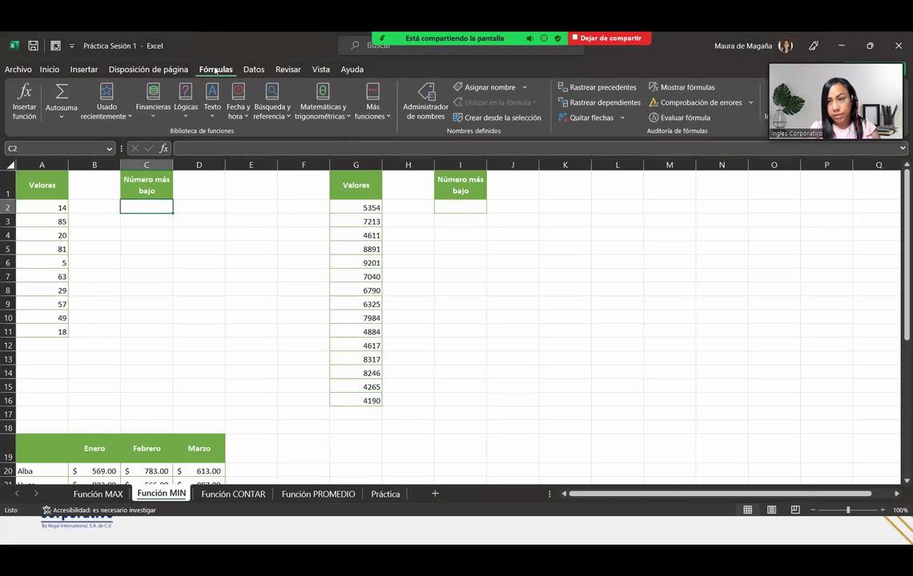
click(64, 118)
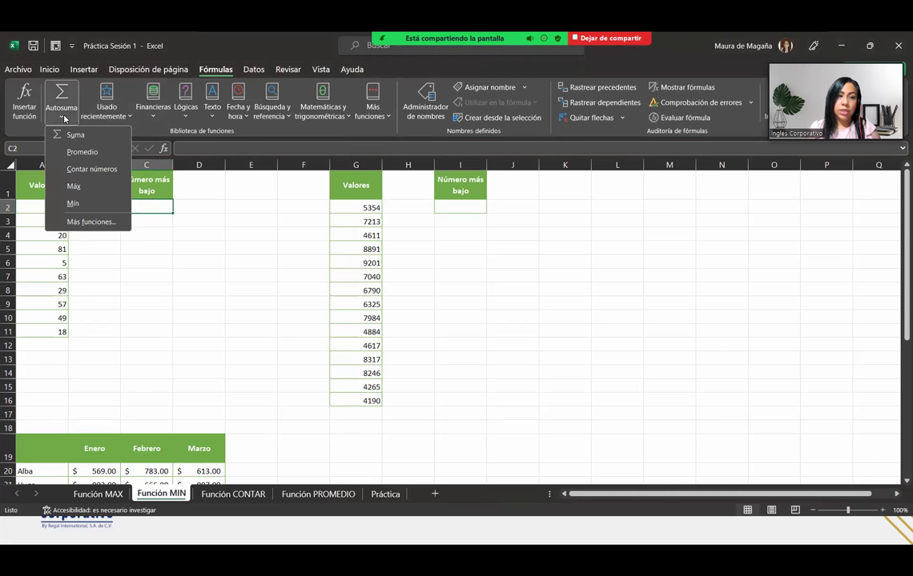
click(87, 210)
drag(62, 207, 64, 333)
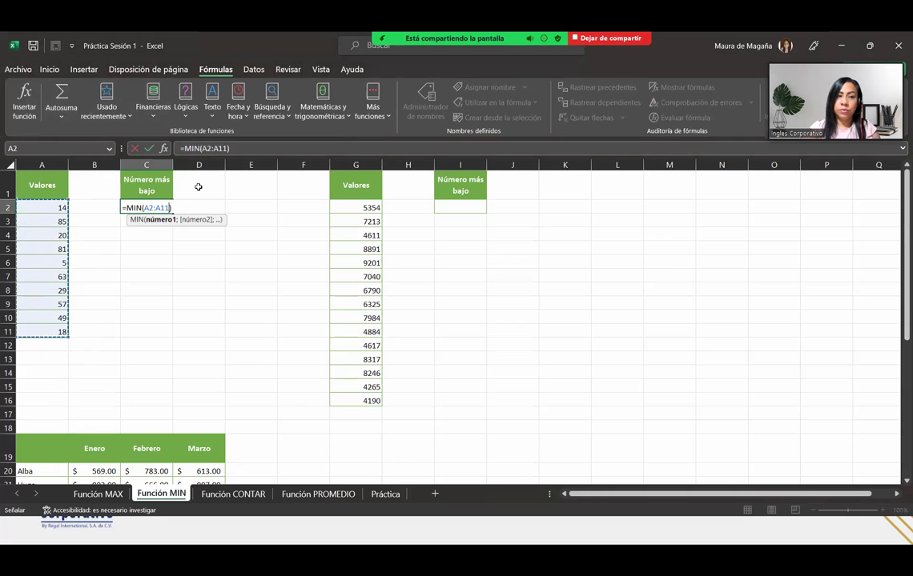
key(Return)
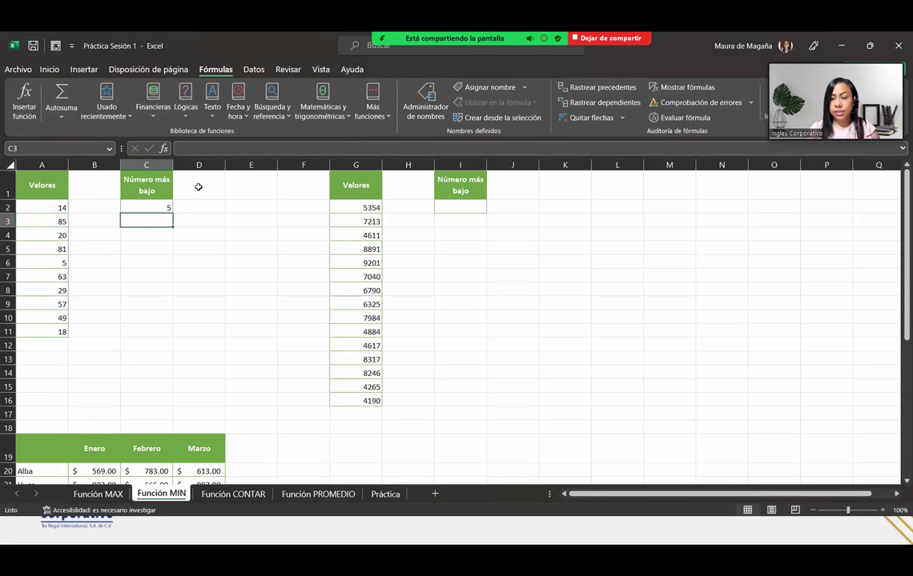
key(Down)
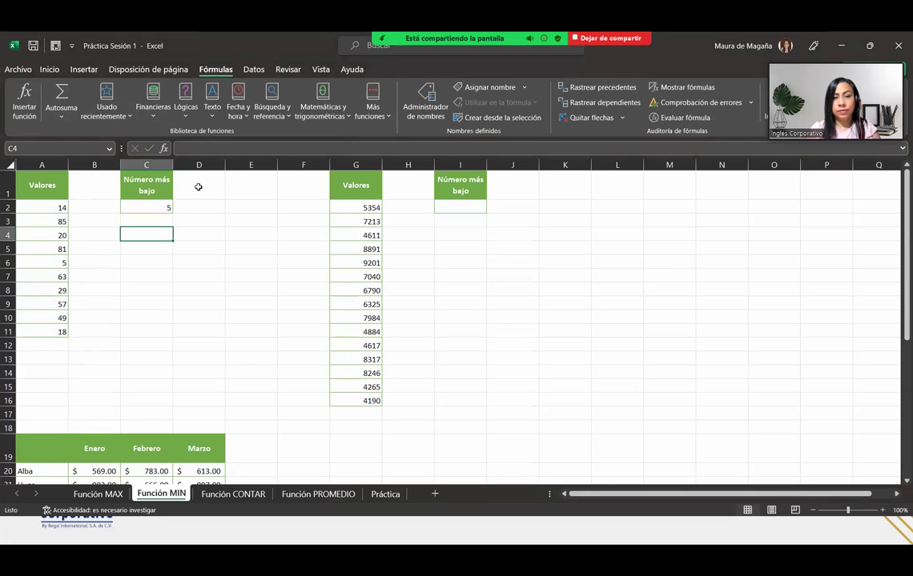
With the sheet zoomed to 120%, clear cell C2 and insert the MIN function again over A2:A11.
click(881, 510)
click(881, 510)
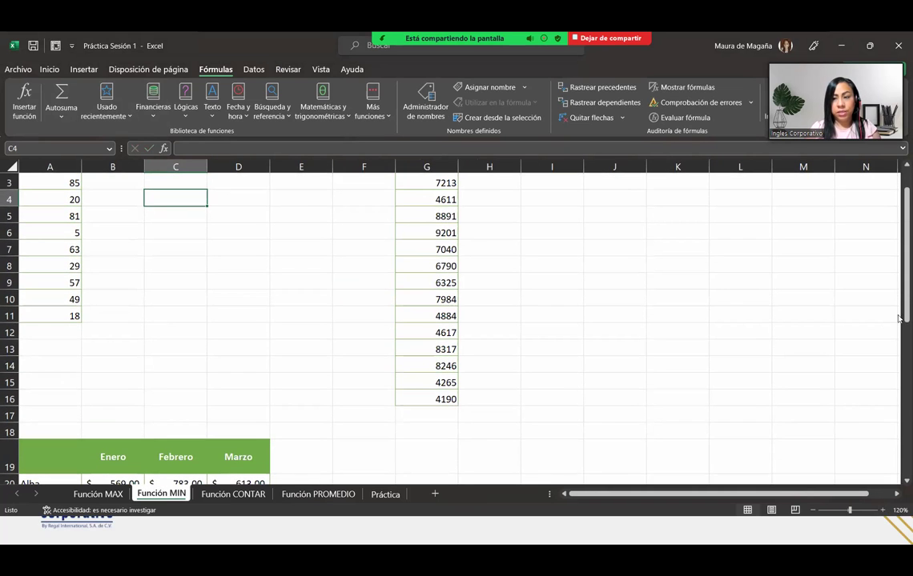
drag(906, 240, 897, 231)
click(188, 217)
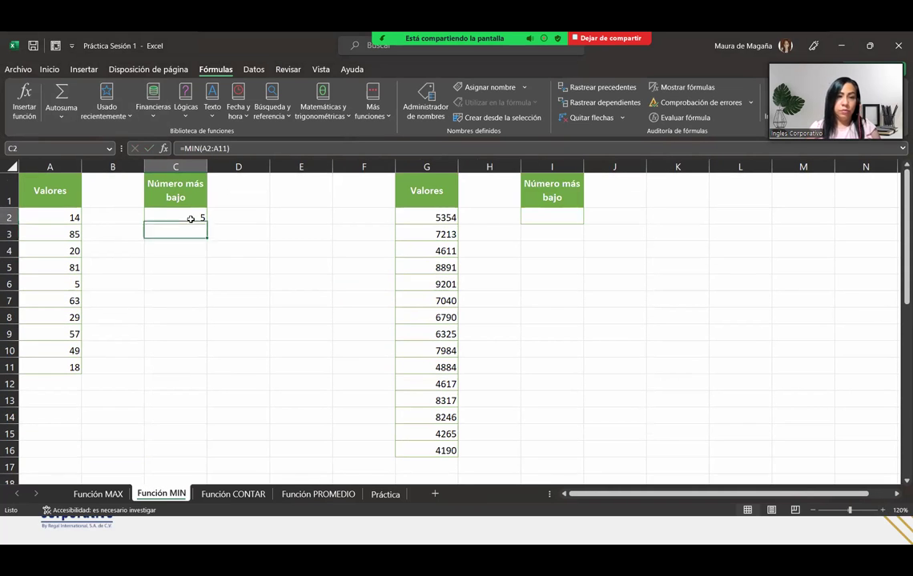
key(Delete)
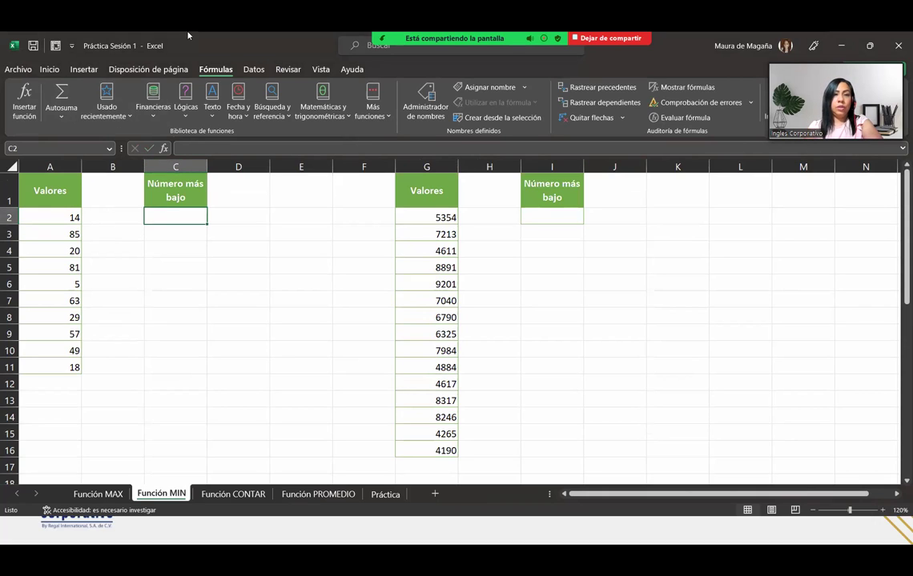
click(53, 116)
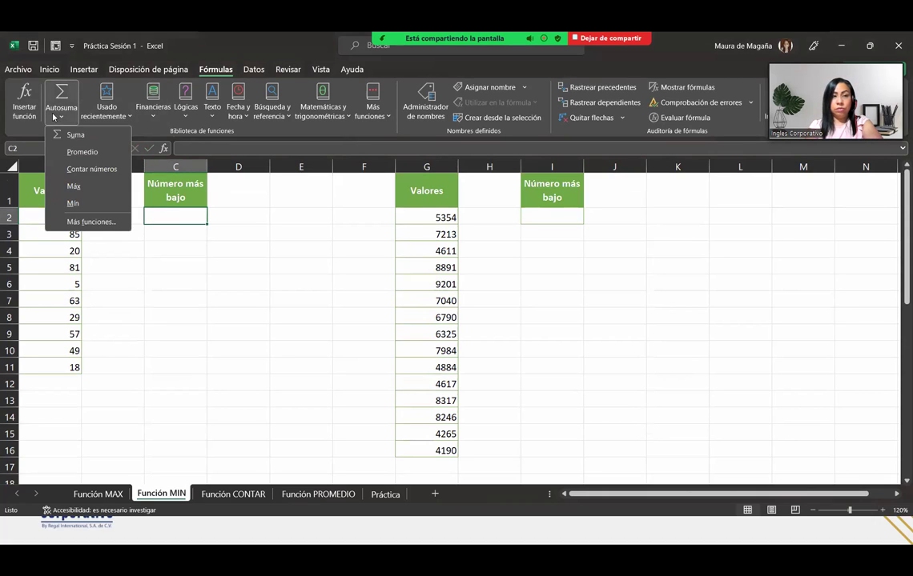
click(90, 203)
drag(73, 217, 53, 363)
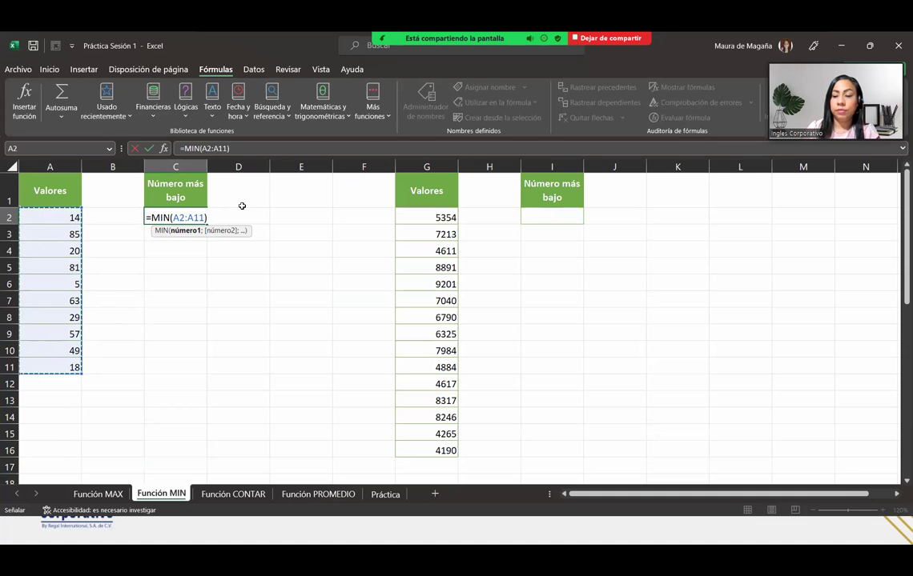
key(Return)
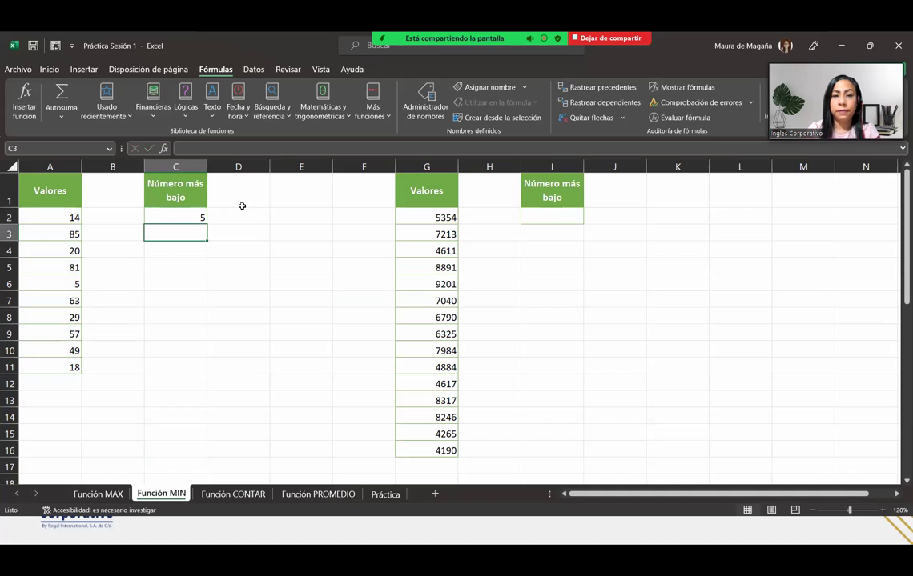
Enter the MIN function in cell I2 over the range G2:G16 and review the finished formula.
click(570, 214)
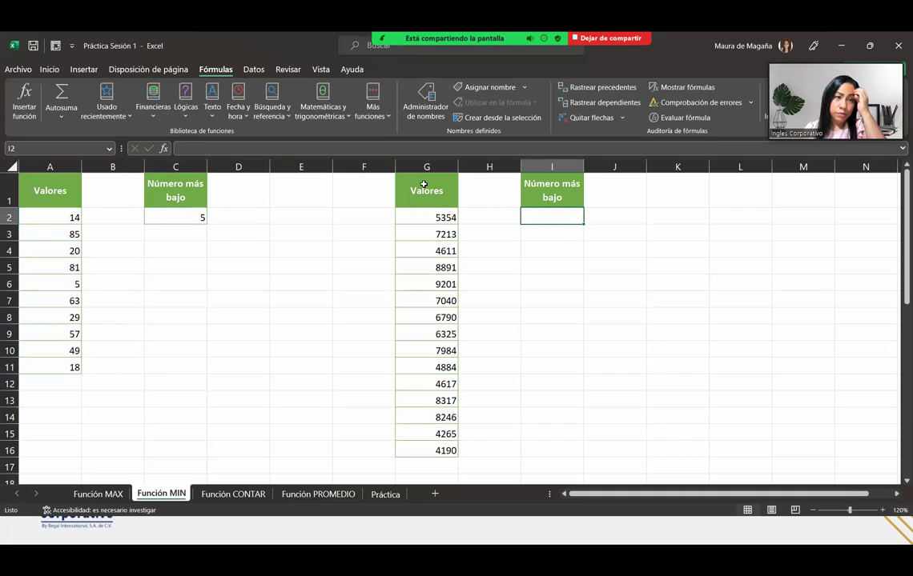
click(62, 121)
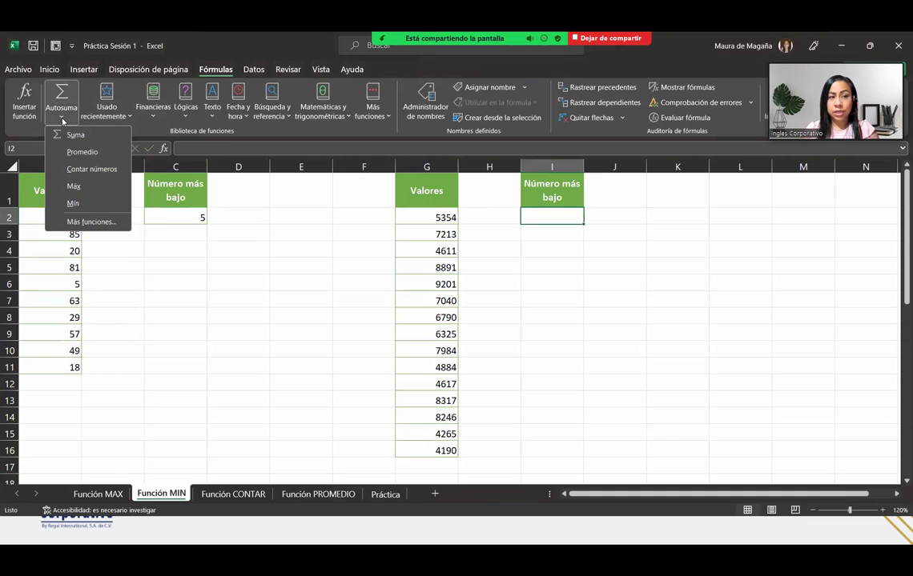
click(541, 218)
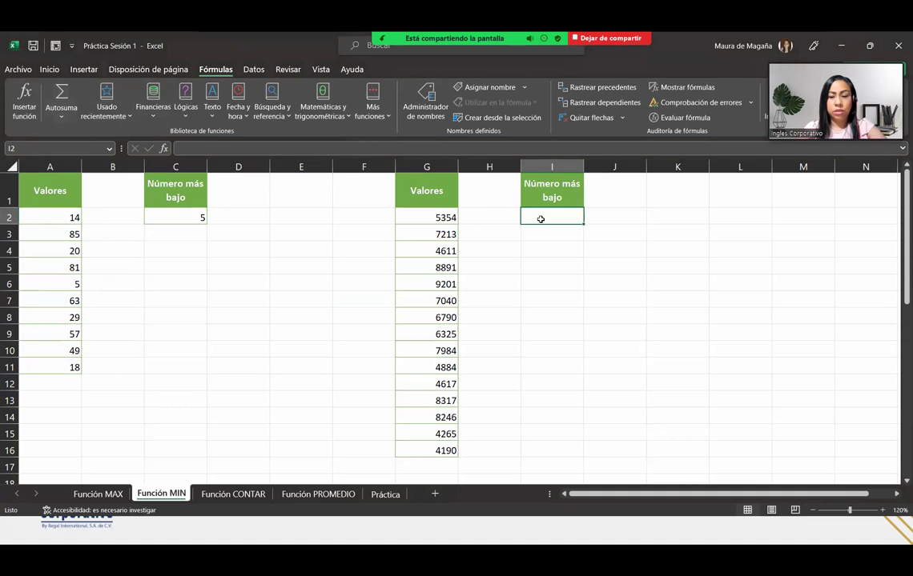
text(=min)
key(Tab)
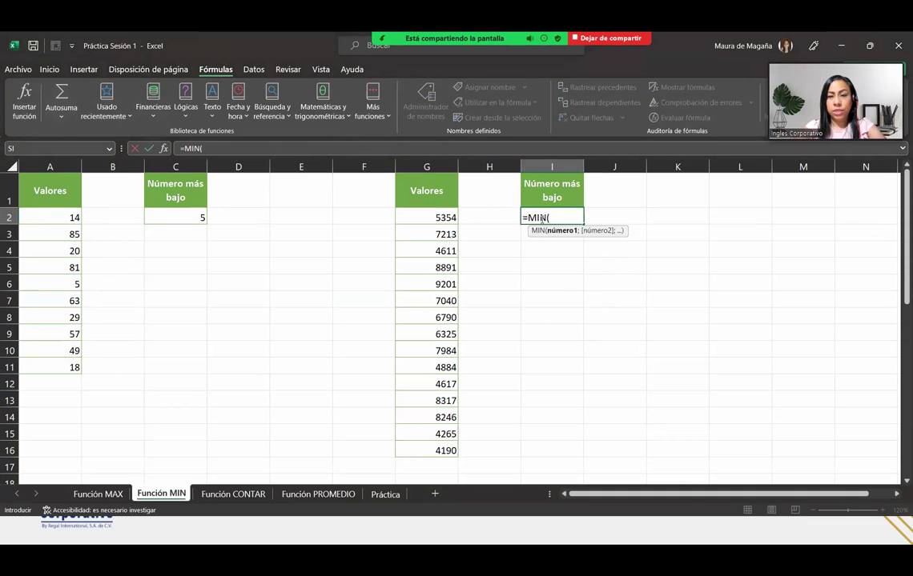
drag(433, 217, 433, 450)
text())
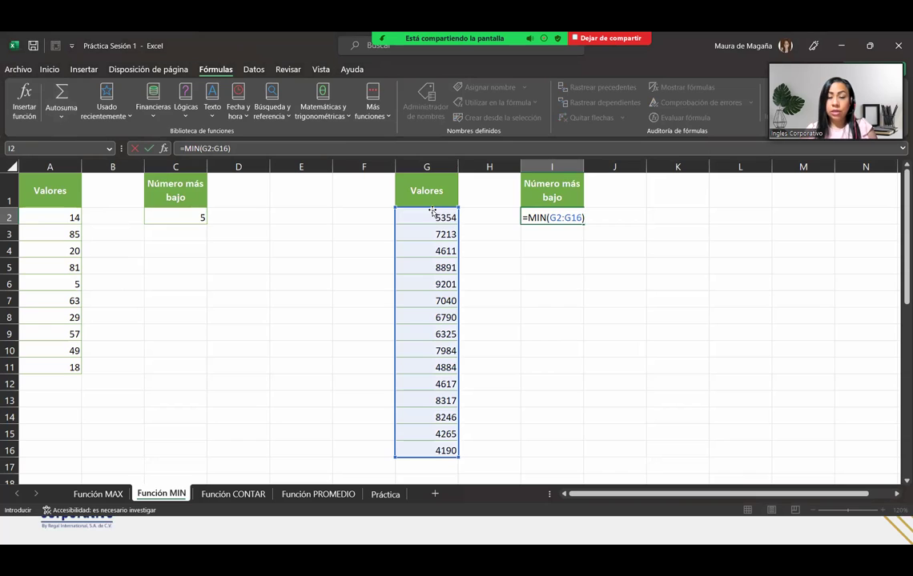
key(Return)
key(Up)
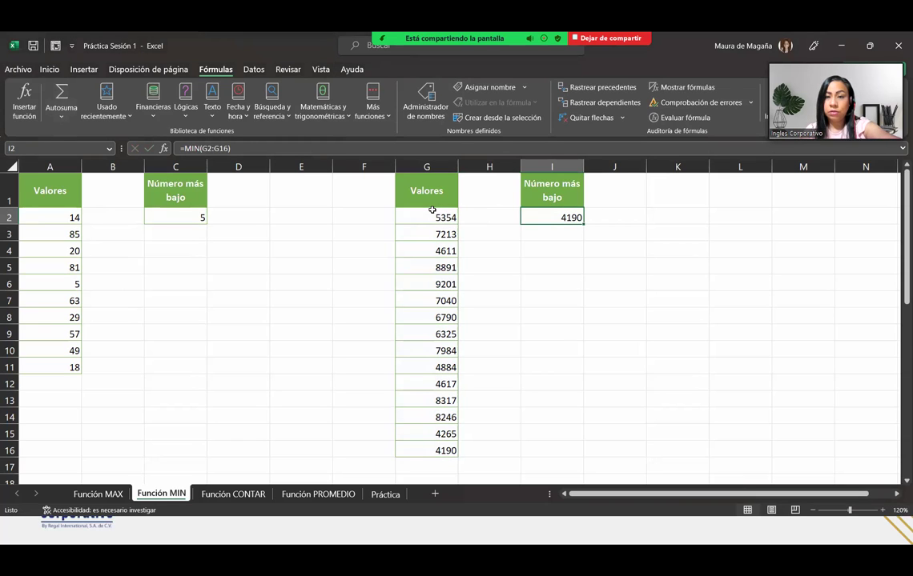
double_click(561, 221)
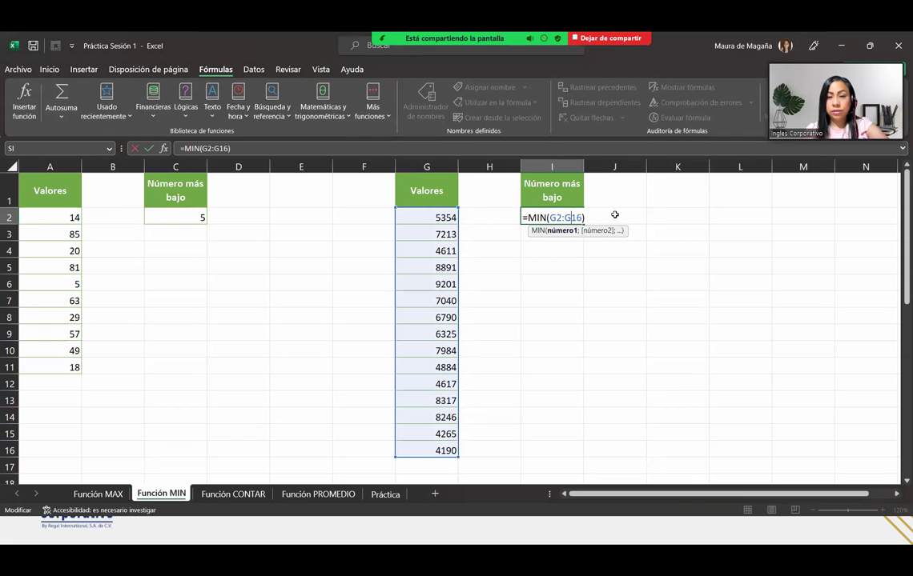
key(Return)
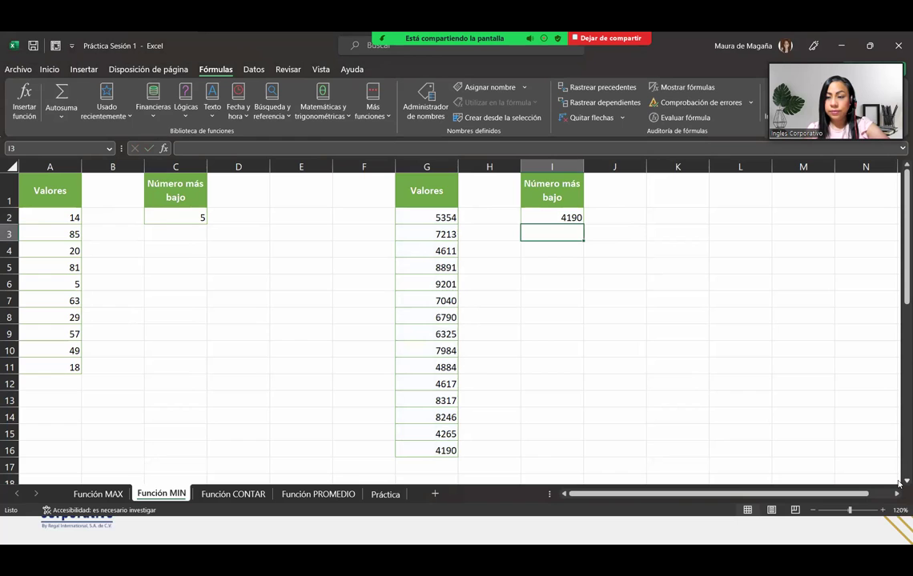
Enter the MIN function in the Mínimo Enero cell C30 over the January range B20:B27.
scroll(898, 484, down, 5)
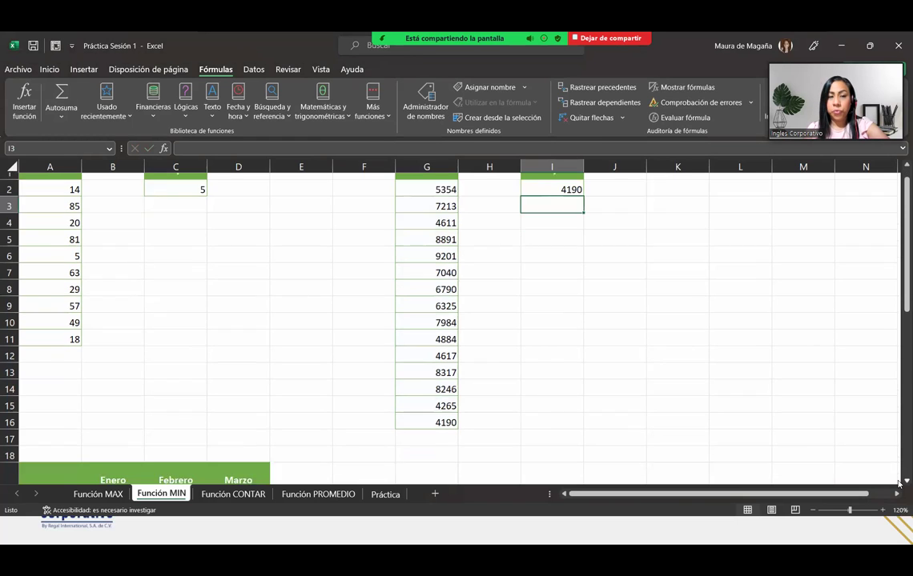
scroll(898, 483, down, 2)
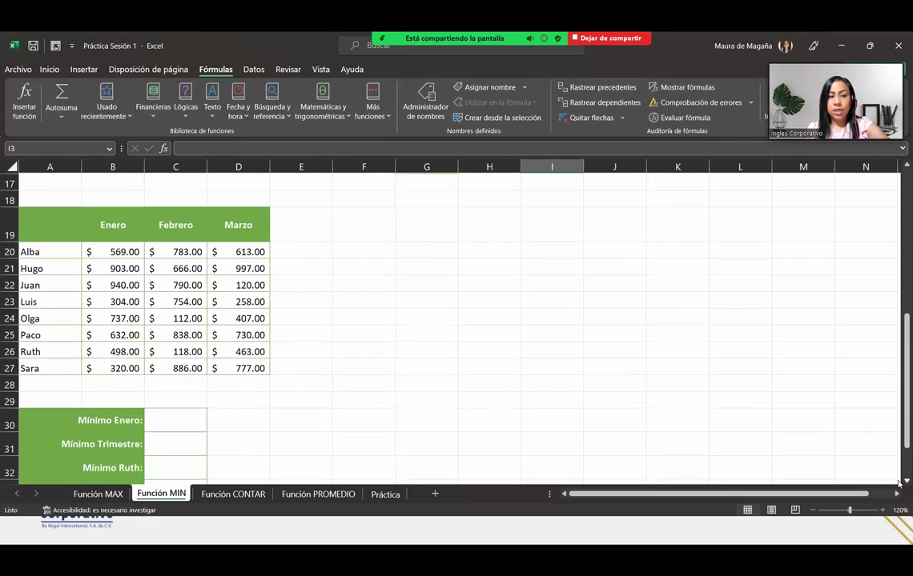
scroll(898, 483, down, 2)
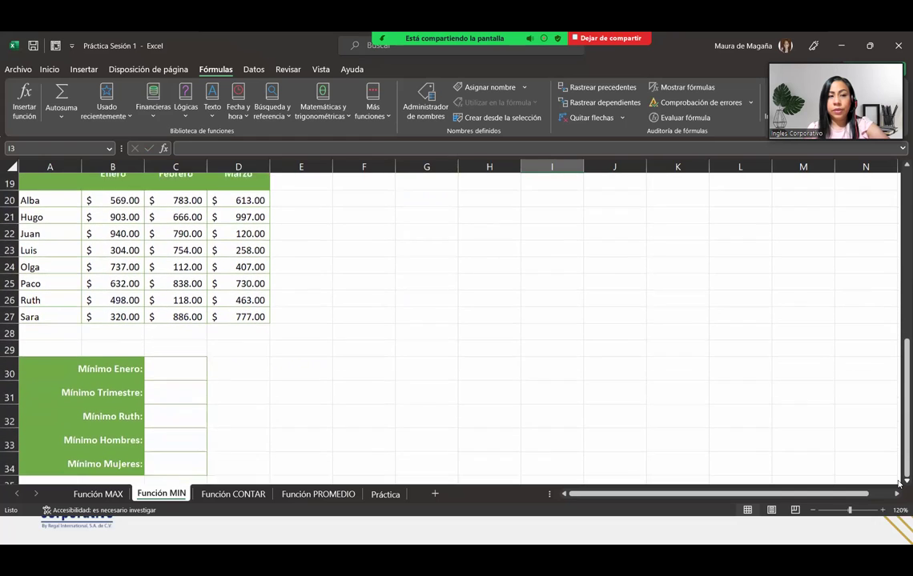
click(173, 353)
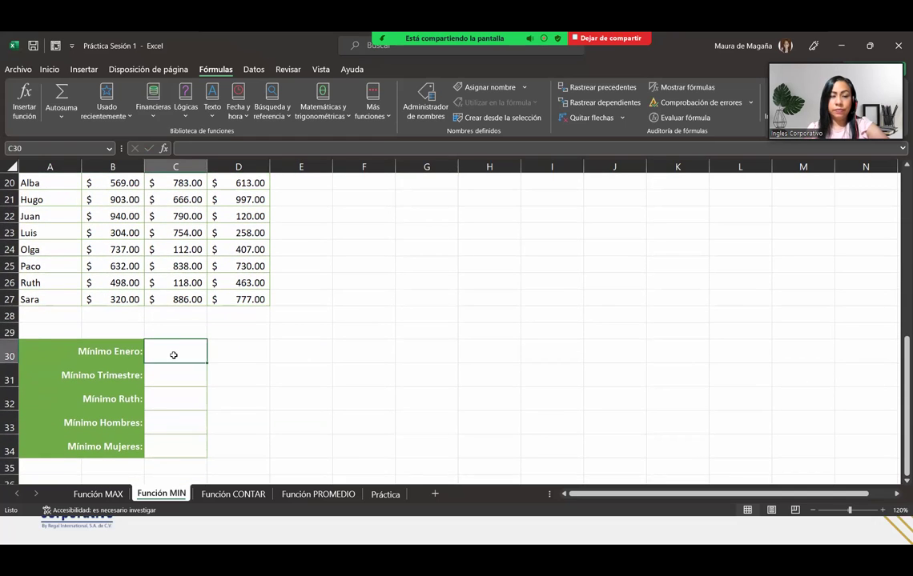
click(899, 165)
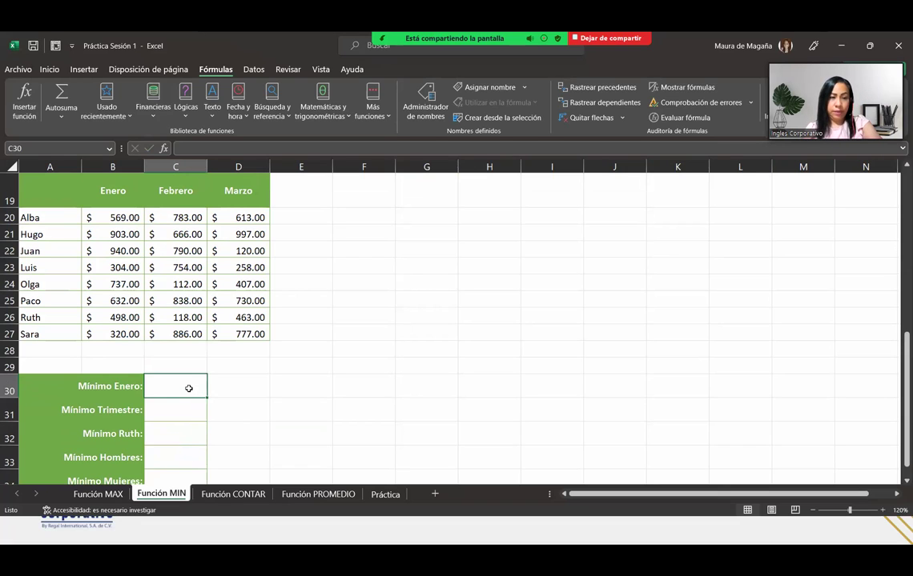
text(=MIN()
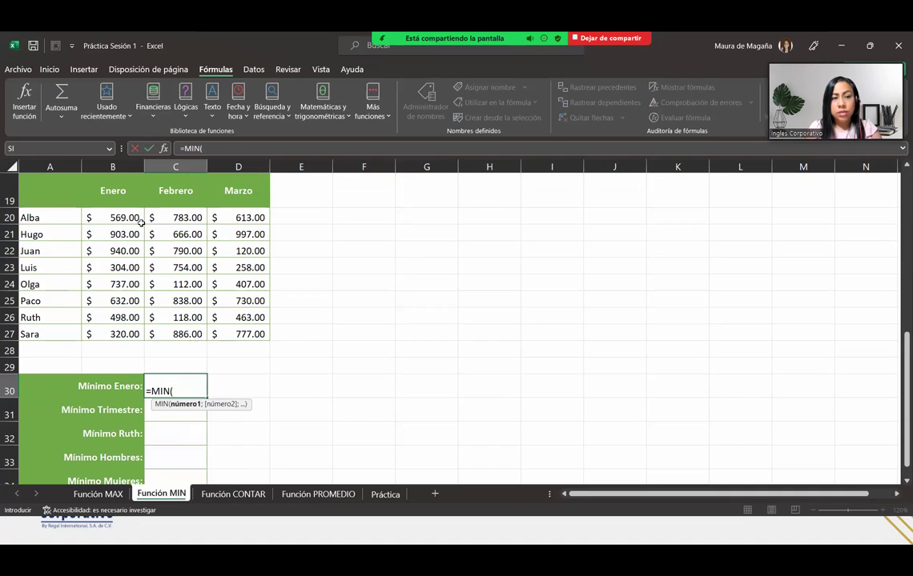
drag(120, 218, 119, 333)
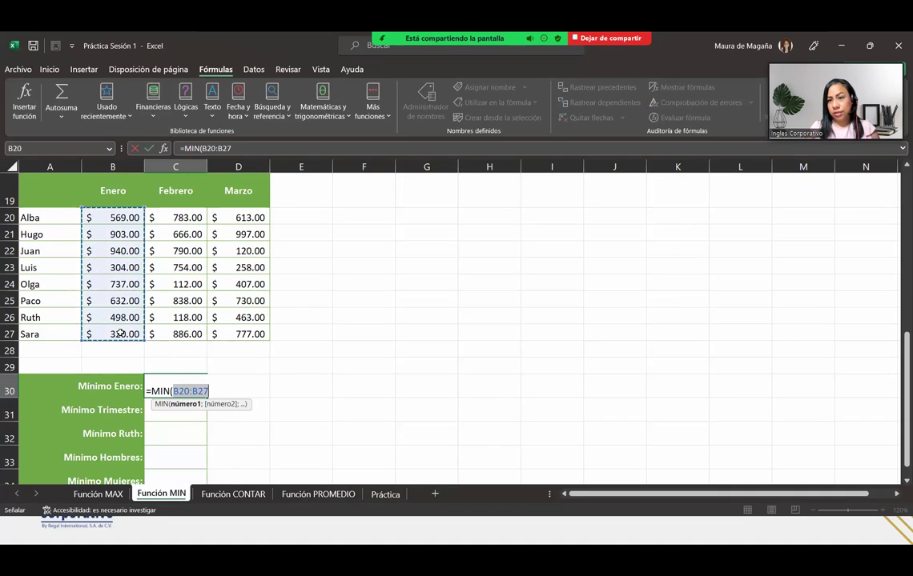
text())
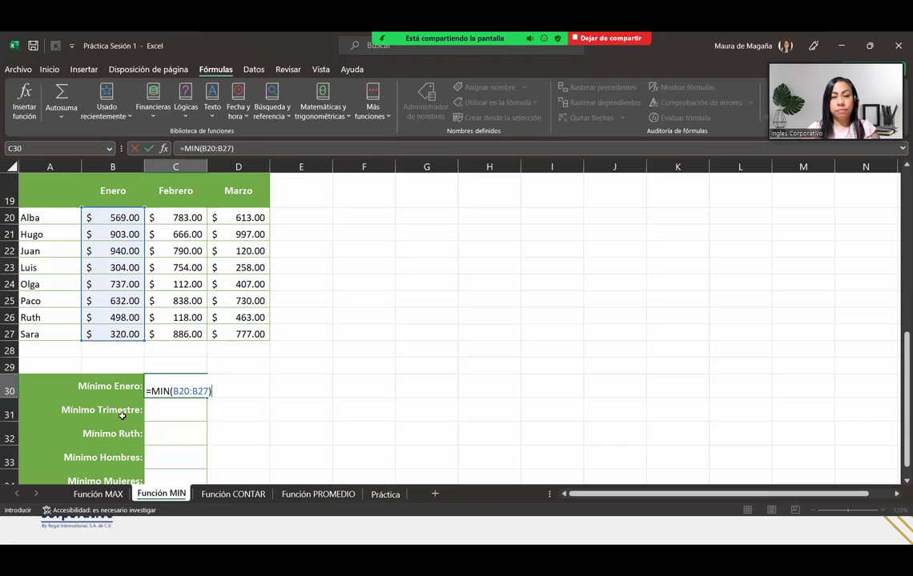
key(Return)
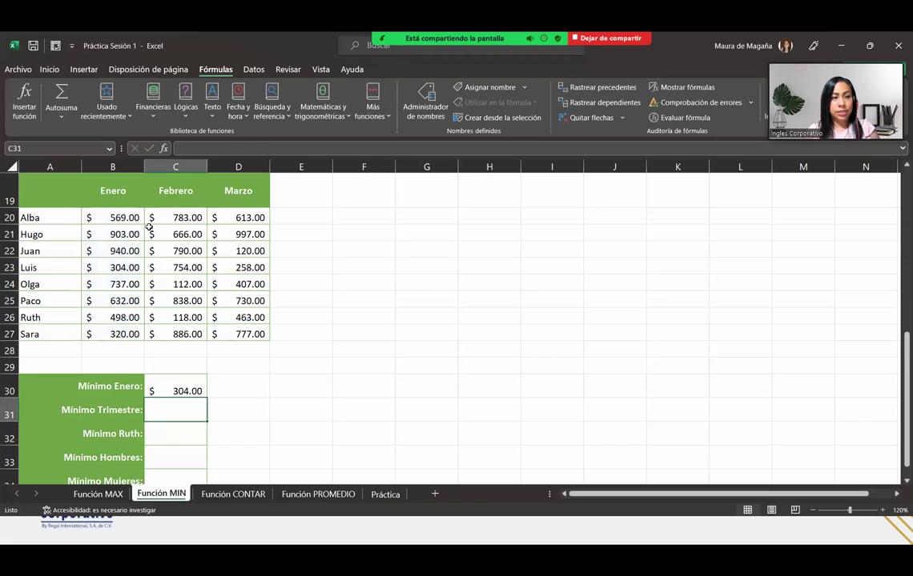
Enter the MIN function in the Mínimo Trimestre cell C31 over the whole three-month range B20:D27.
drag(10, 206, 11, 195)
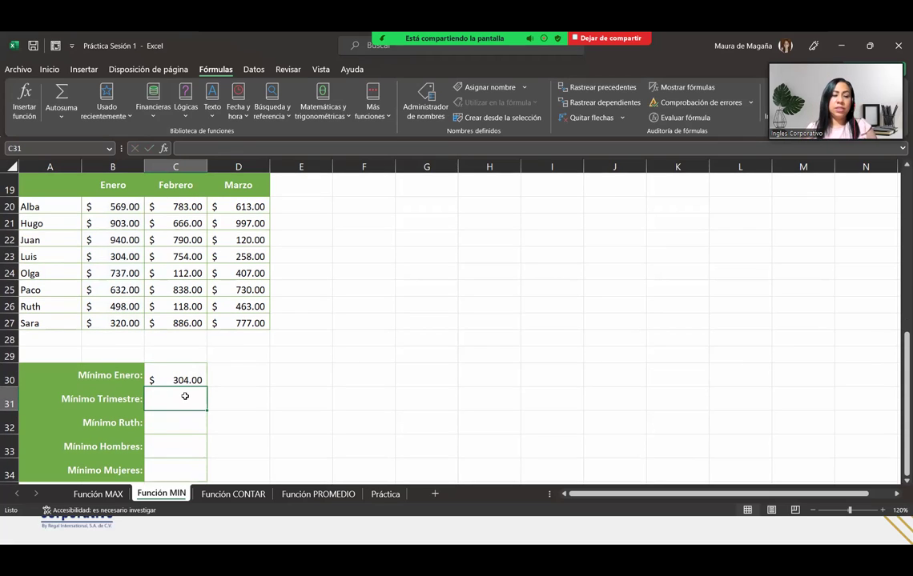
text(=MIN()
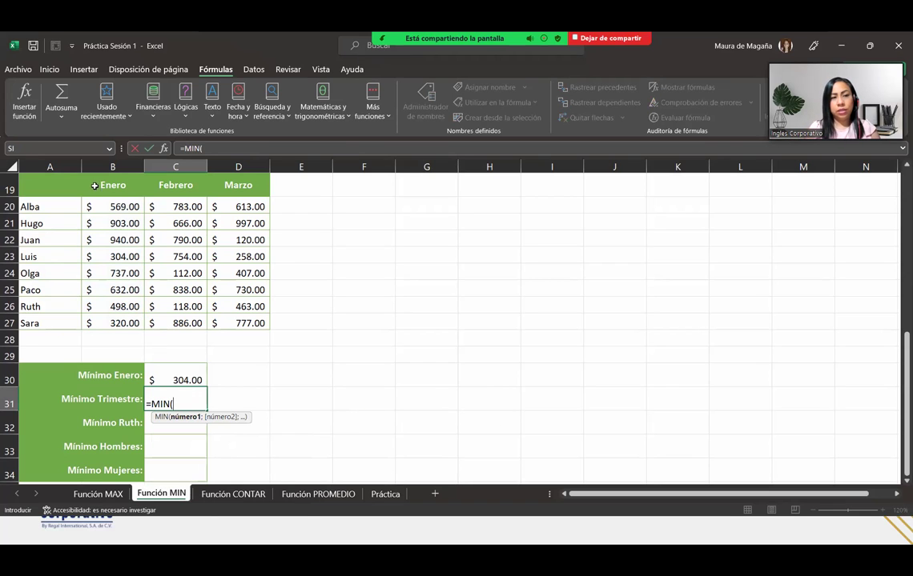
drag(92, 207, 251, 319)
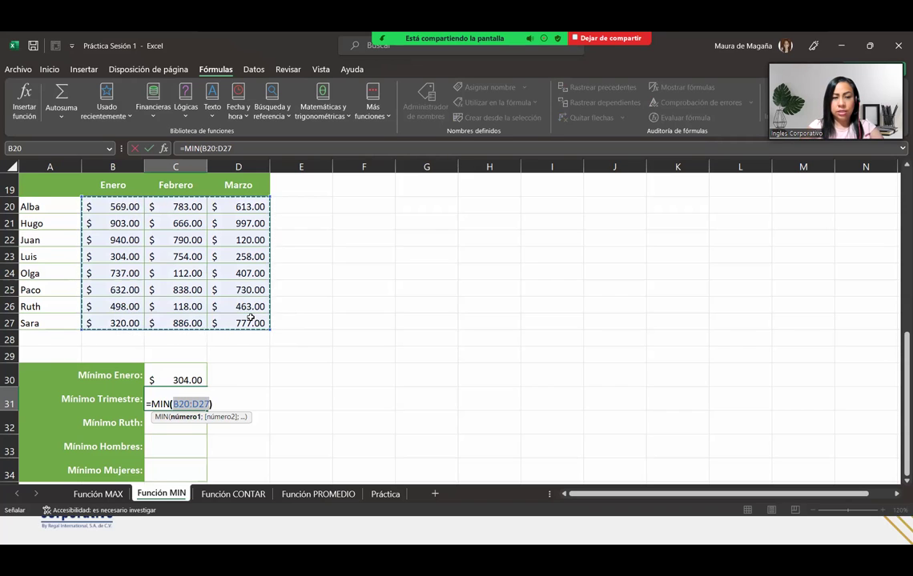
key(Return)
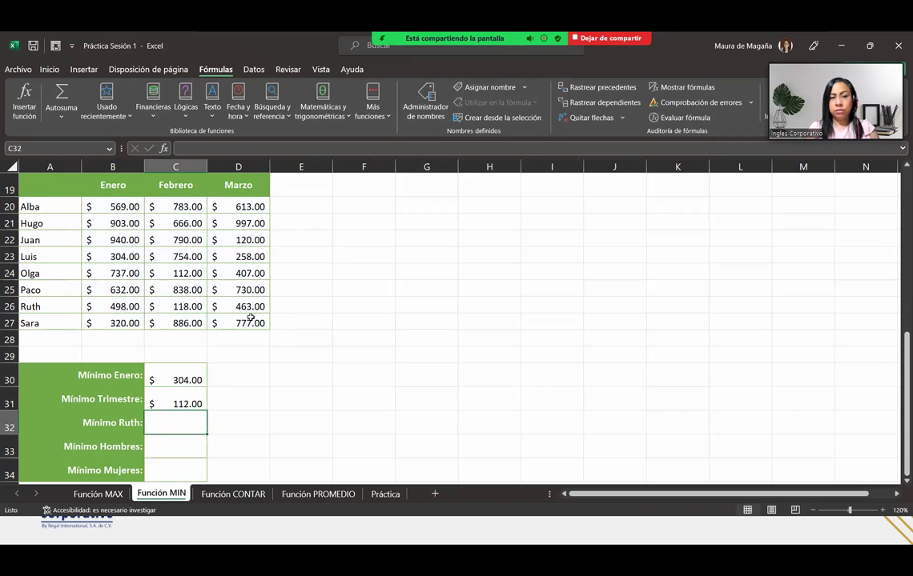
In cell D31, enter an alternative quarter minimum with MIN over three separate monthly ranges: B20:B27, C20:C27 and D20:D27.
click(251, 398)
text(=min)
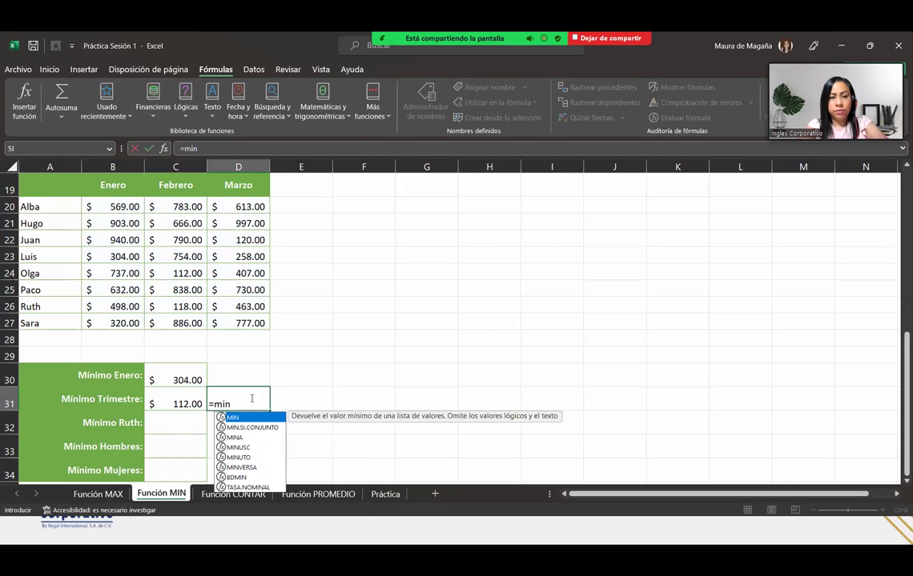
key(Tab)
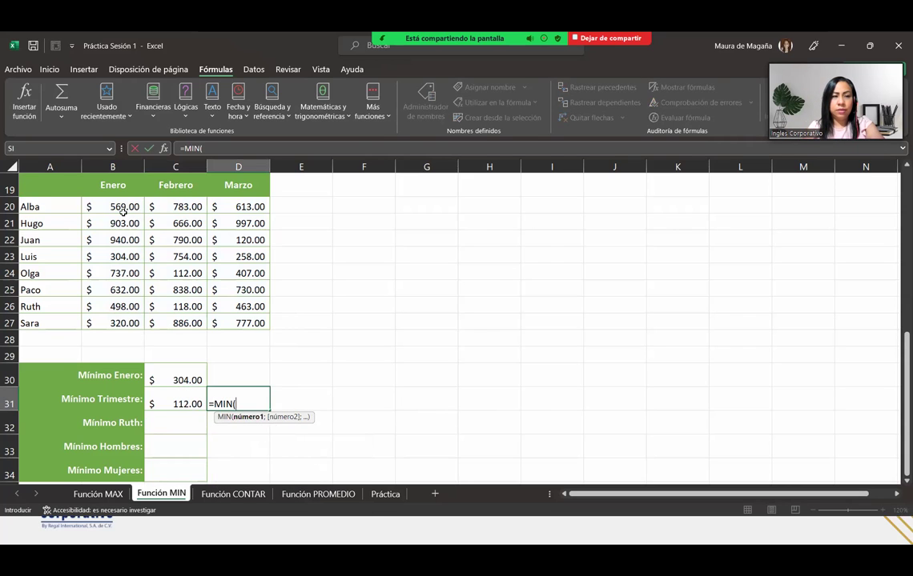
drag(112, 205, 131, 320)
text(;)
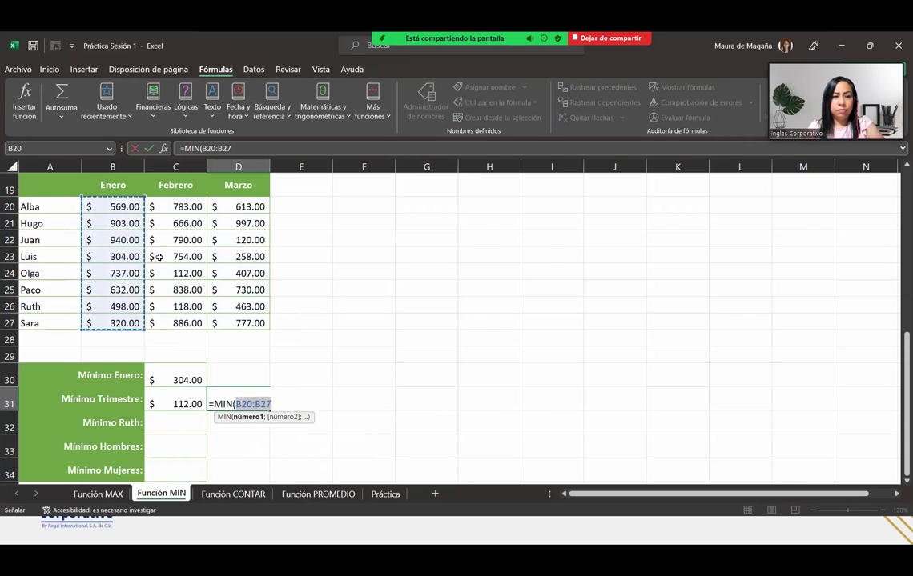
drag(190, 205, 193, 322)
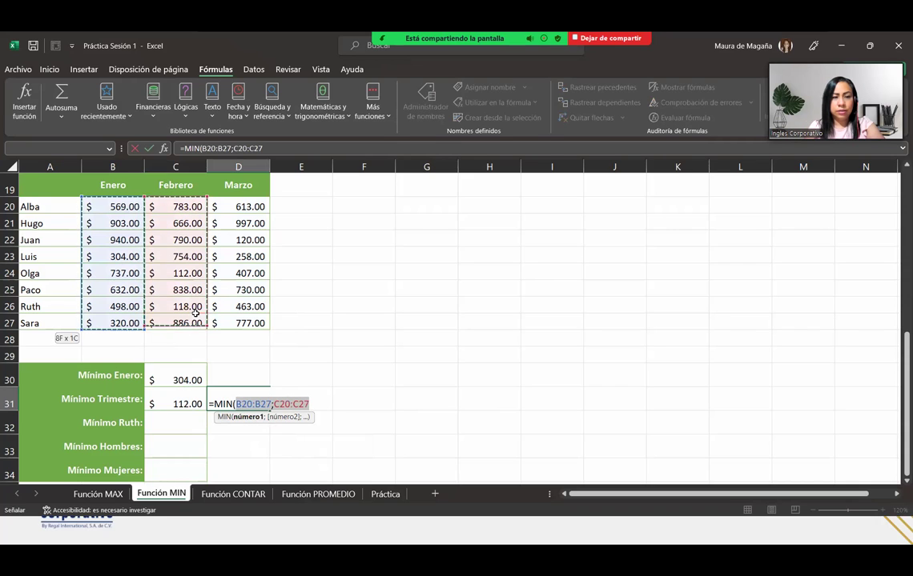
text(;)
drag(253, 208, 251, 322)
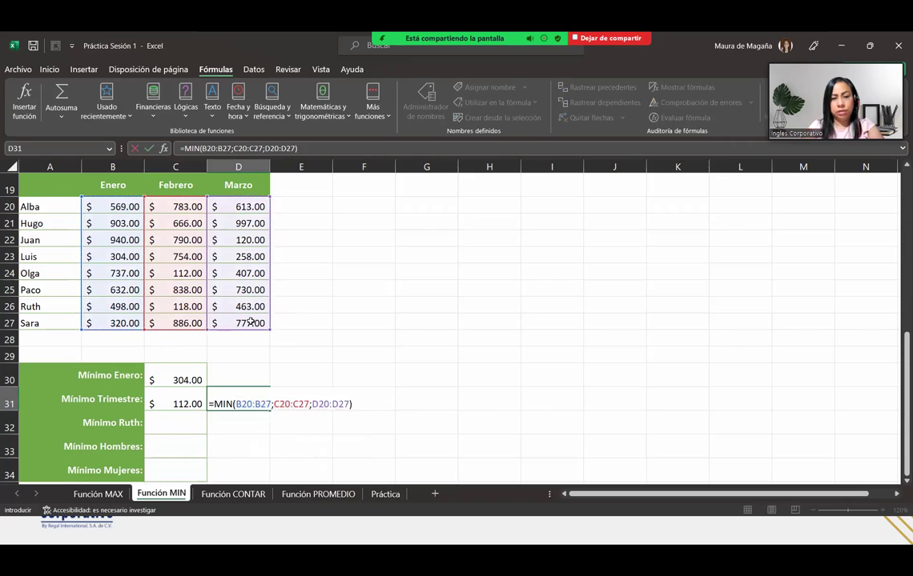
key(Return)
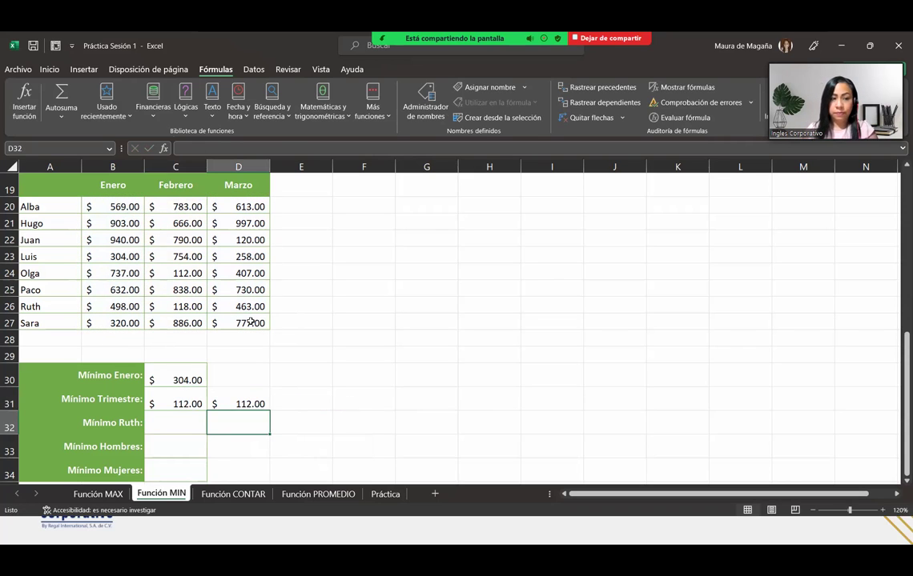
Enter the MIN function in cell C32 over the row range B26:D26 to get that person's minimum.
key(Left)
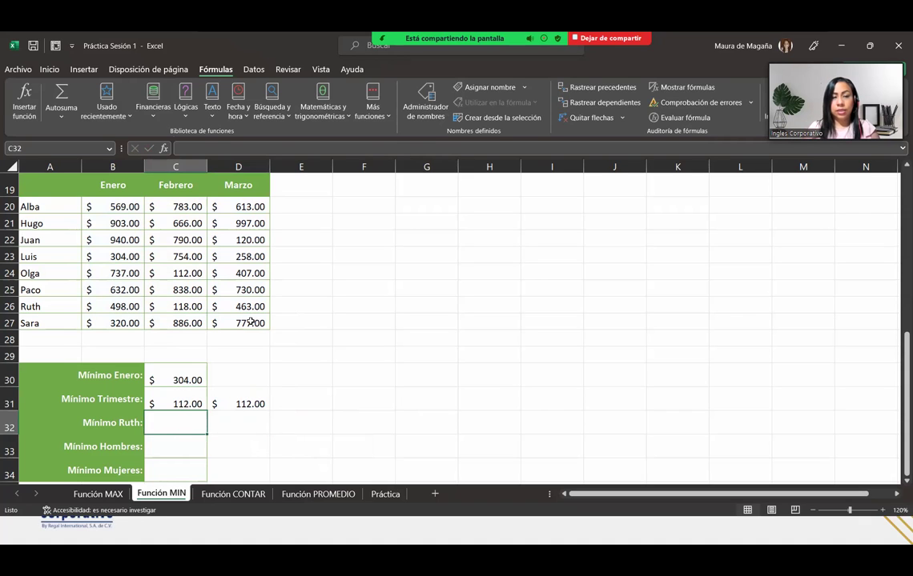
key(Down)
key(Down)
key(Down)
key(Up)
key(Up)
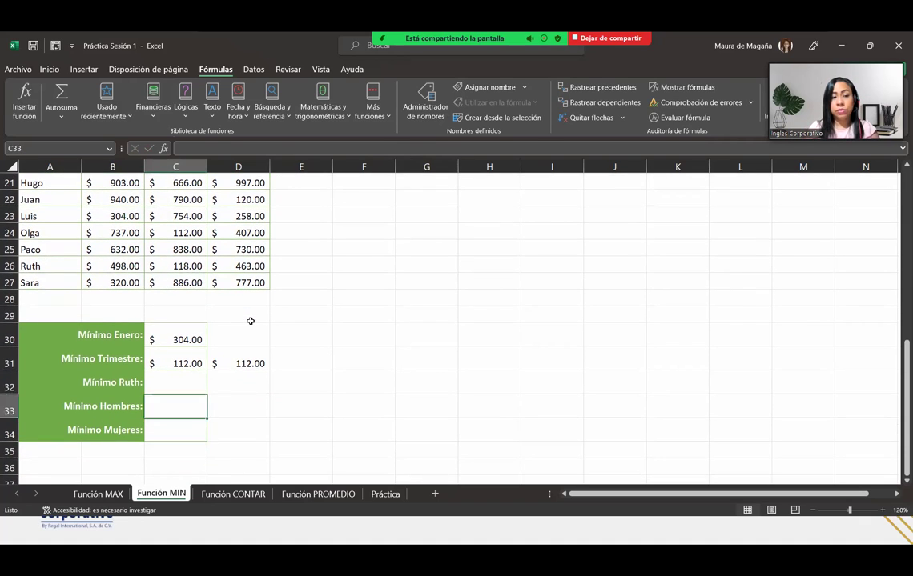
key(Up)
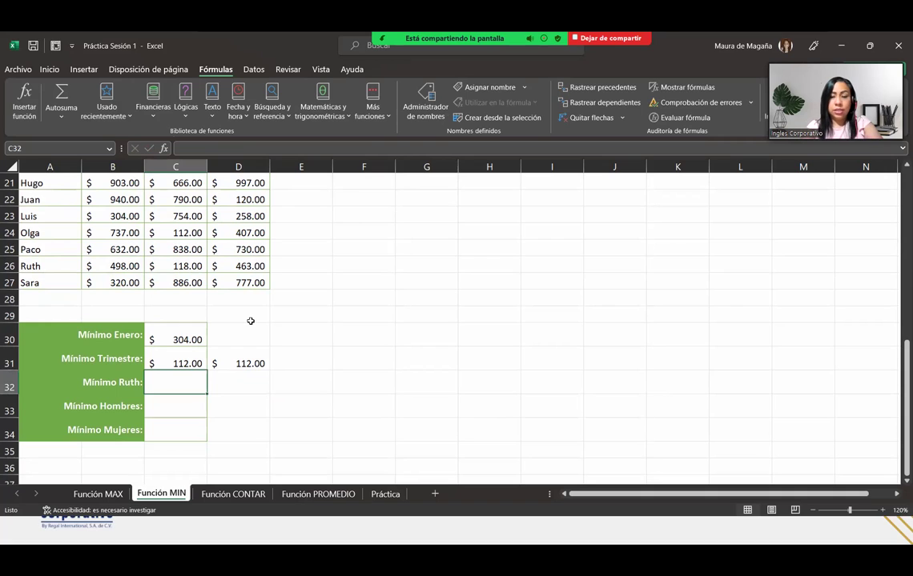
text(=MIN()
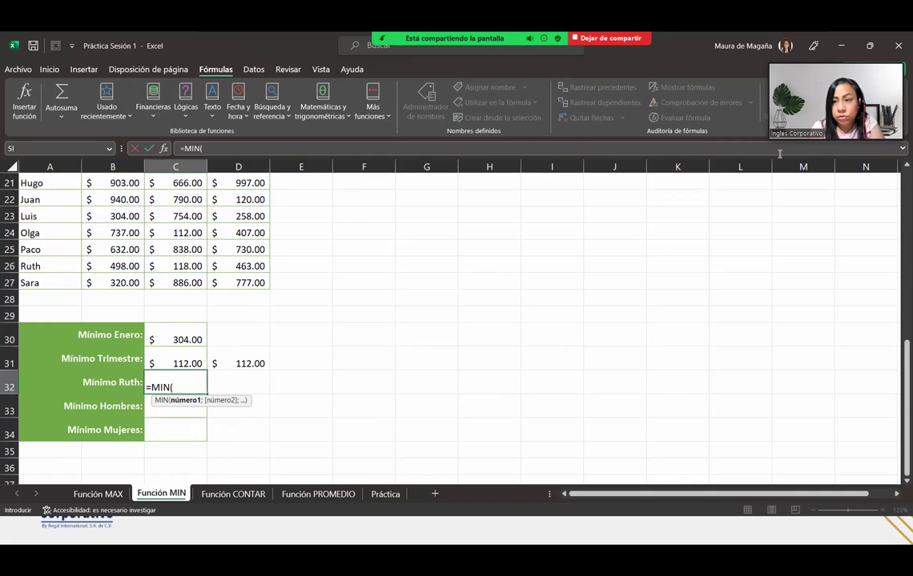
scroll(399, 203, up, 1)
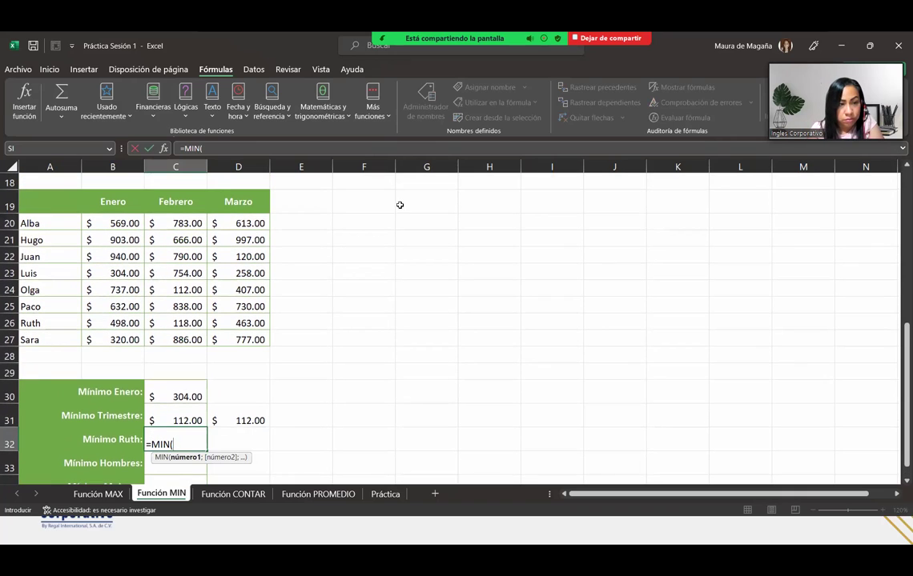
drag(89, 322, 235, 321)
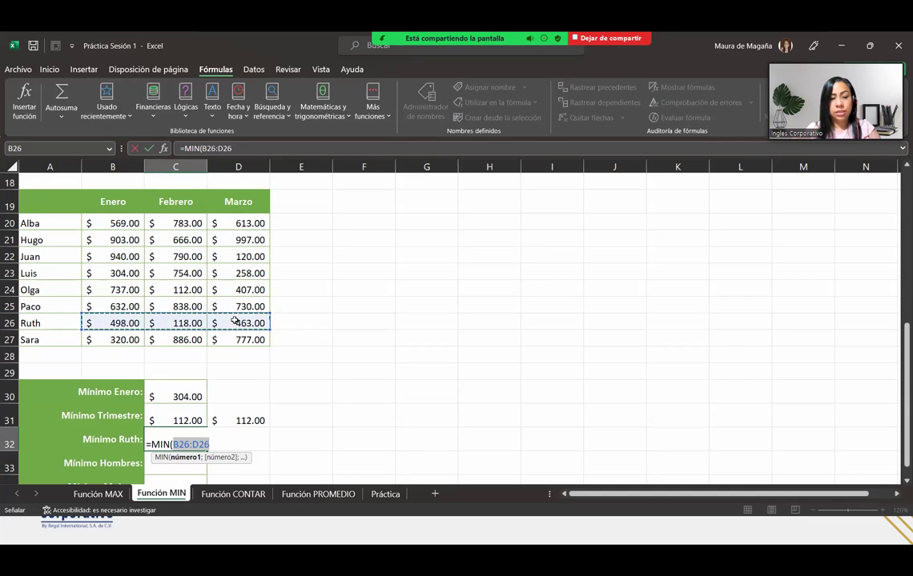
text())
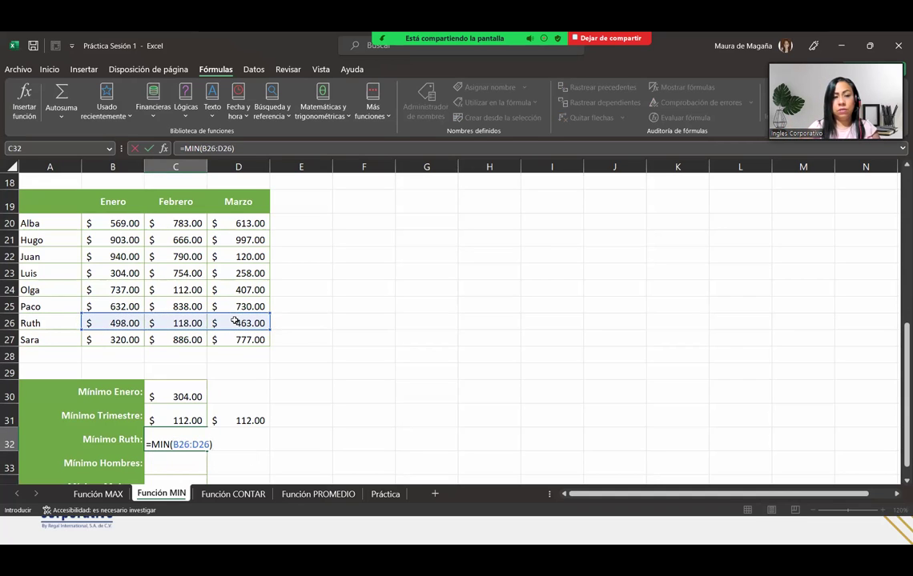
key(Return)
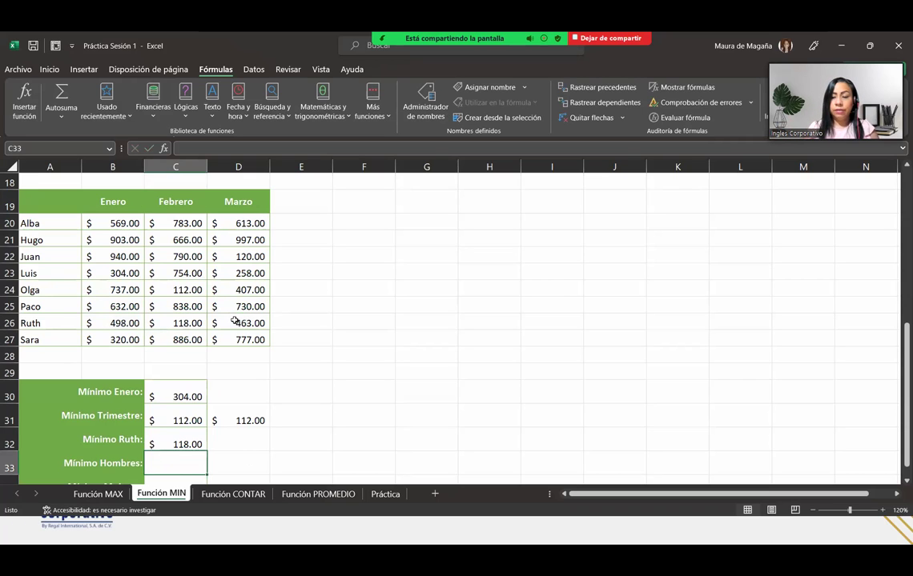
Try the MIN function in the Mínimo Hombres cell C33 over B21:D21, B23:D23 and B25:D25, and clear the cell.
scroll(235, 321, down, 2)
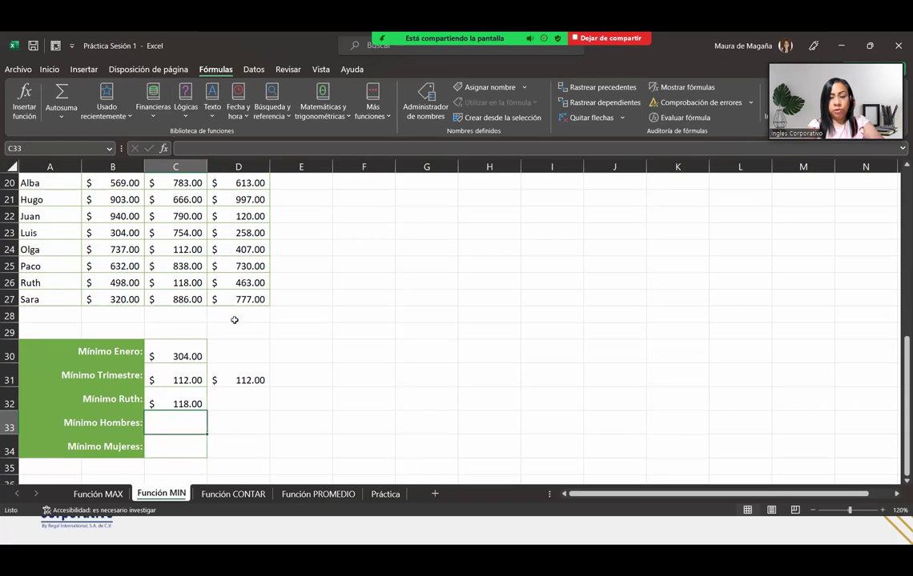
text(=MIN()
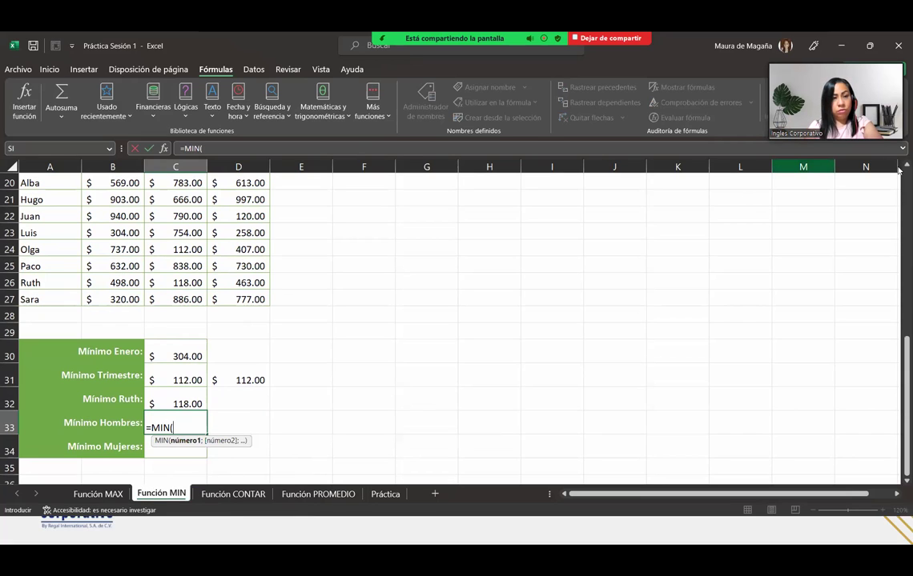
scroll(898, 167, up, 1)
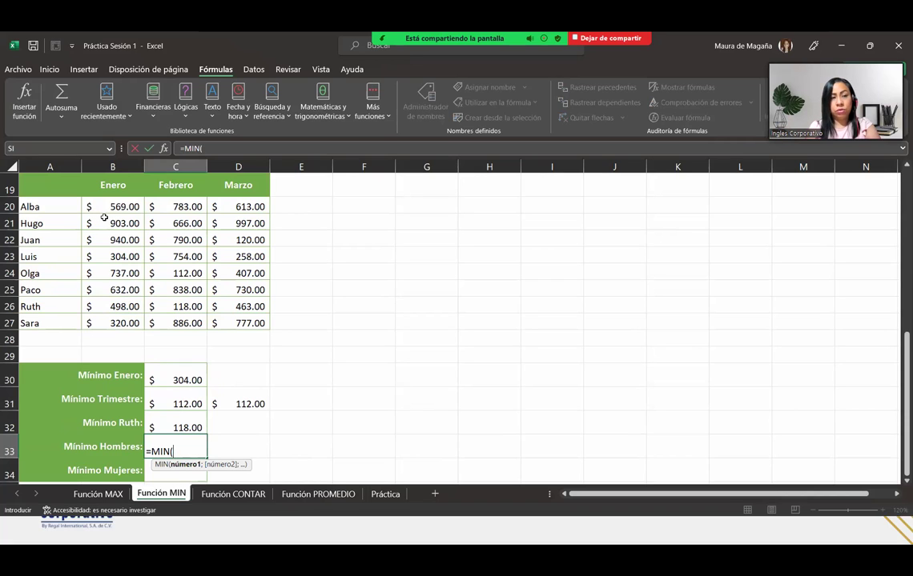
drag(98, 225, 239, 224)
text(;)
drag(91, 256, 238, 256)
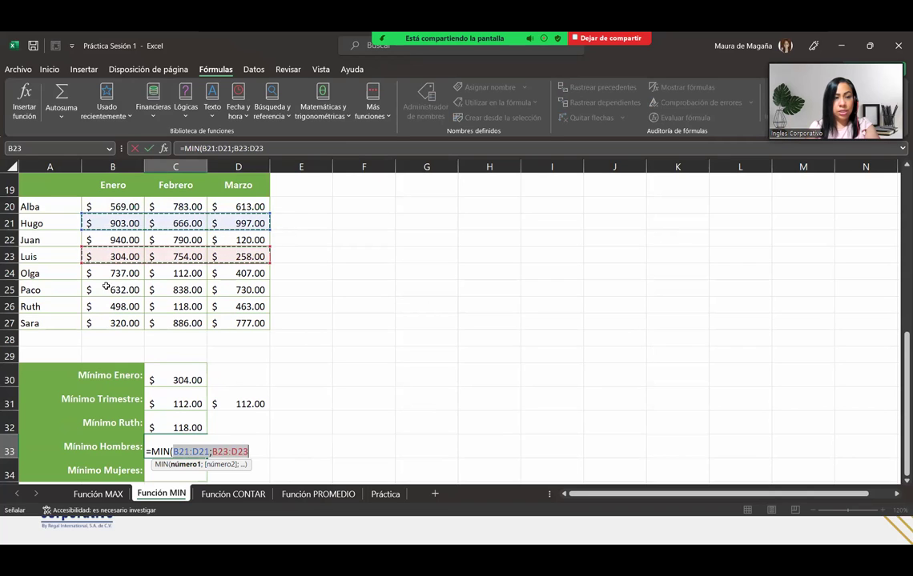
text(;)
drag(87, 290, 244, 283)
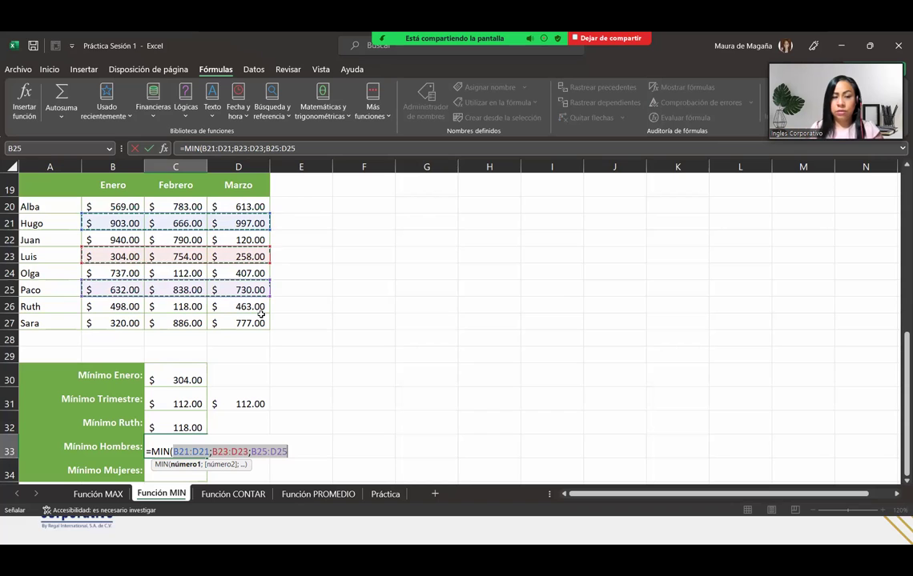
text())
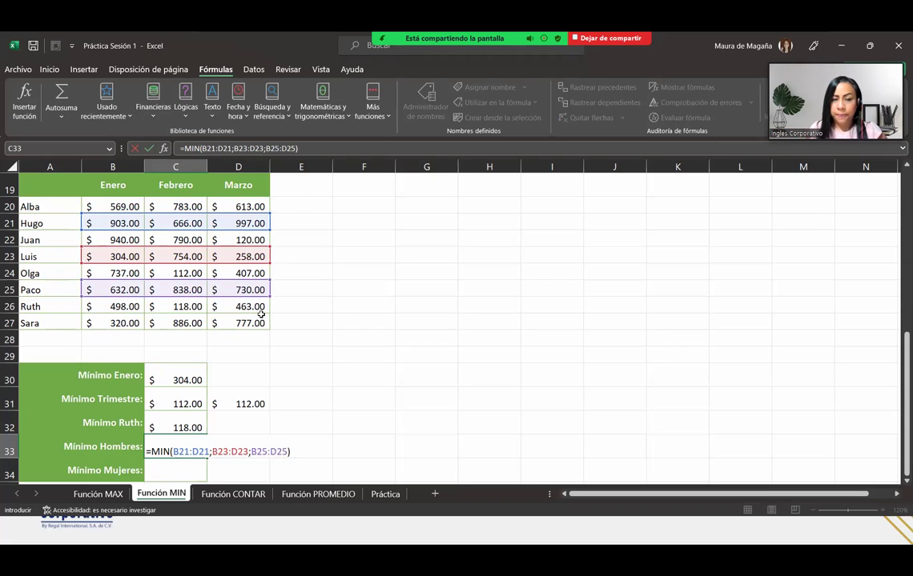
key(Return)
key(Up)
key(Delete)
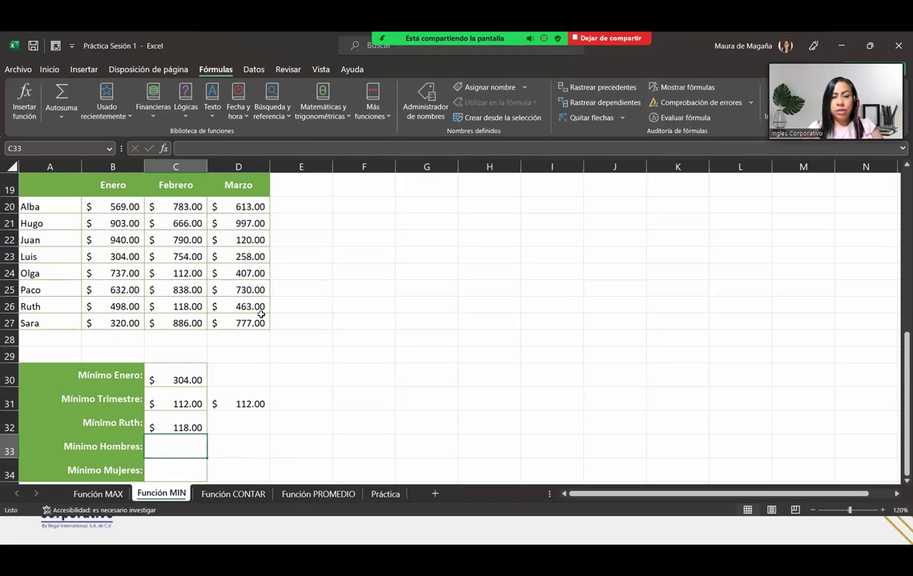
Enter the MIN function in the Mínimo Hombres cell C33 over the ranges B21:D21, B23:D23 and B25:D25.
text(=mi)
key(Tab)
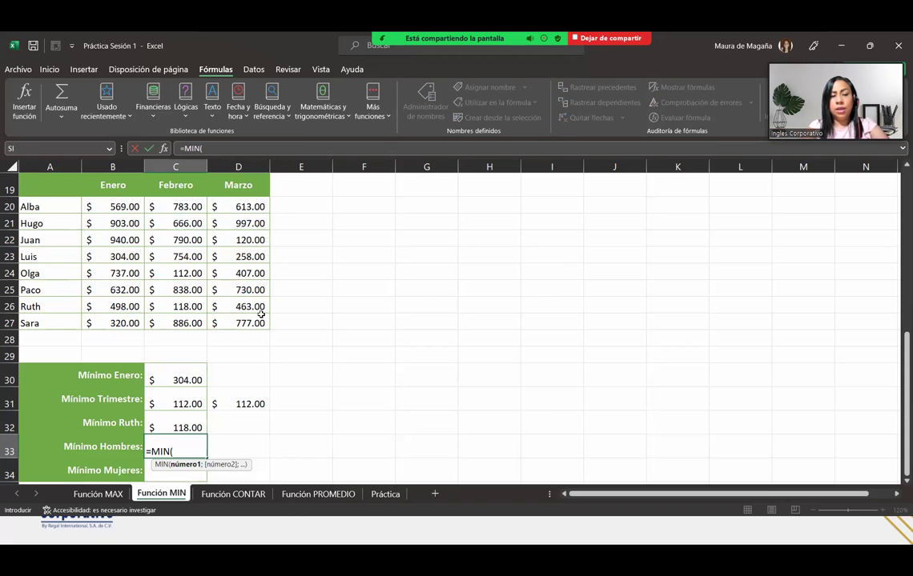
drag(86, 223, 232, 227)
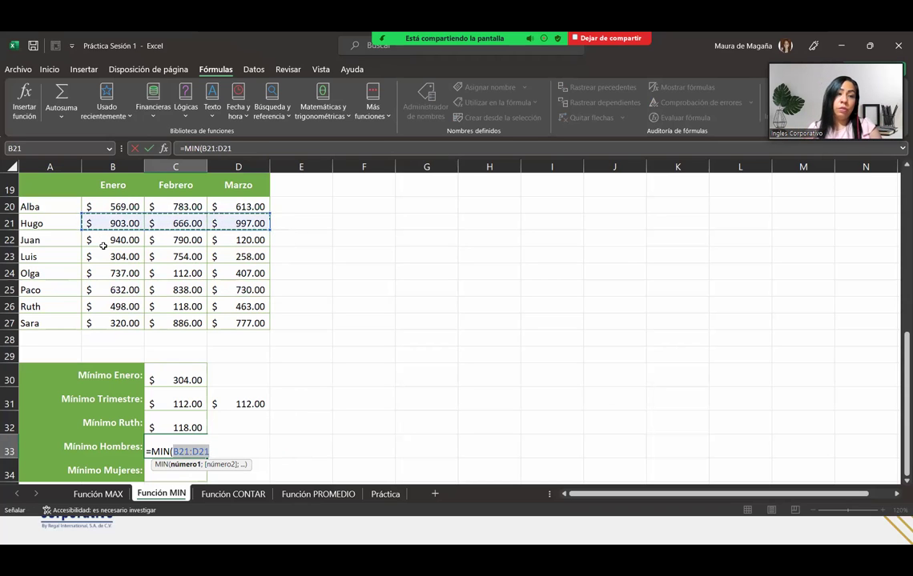
text(;)
drag(102, 256, 261, 259)
text(;)
drag(112, 290, 232, 290)
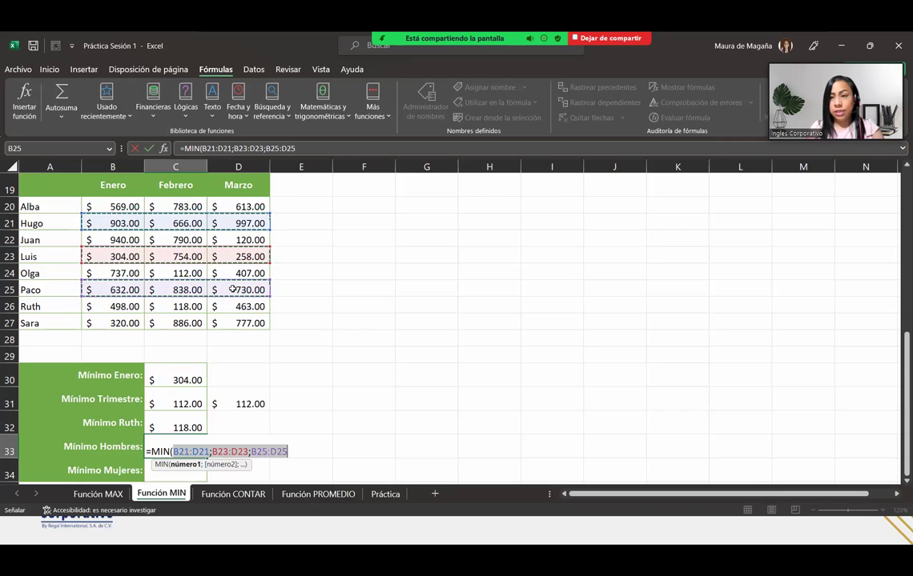
text())
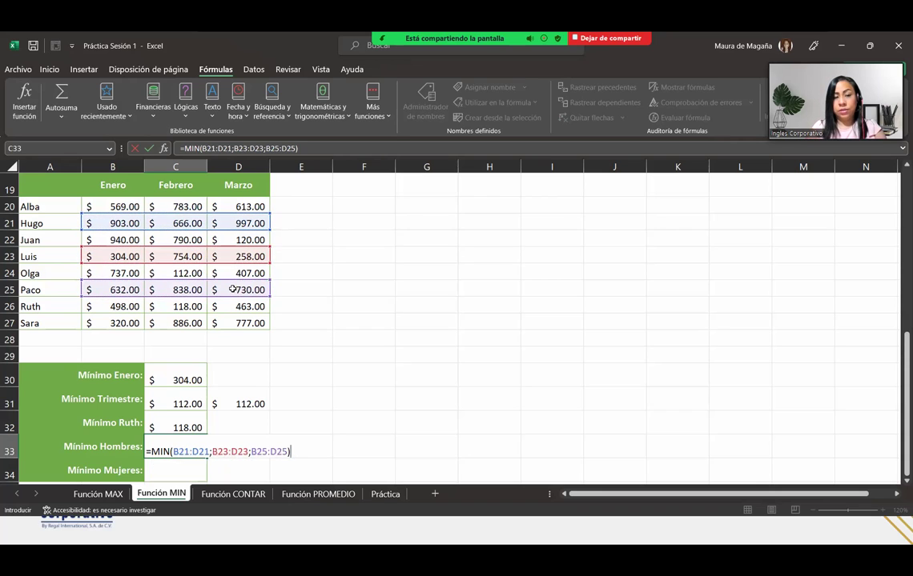
key(Return)
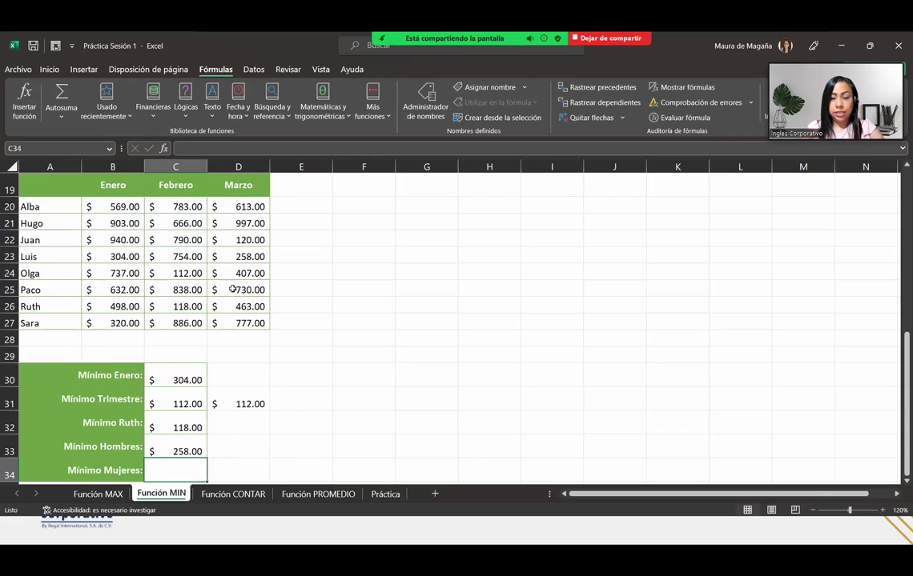
Enter the MIN function in the Mínimo Mujeres cell C34 over B20:D20, B24:D24, B26:D26 and B27:D27.
text(=MIN()
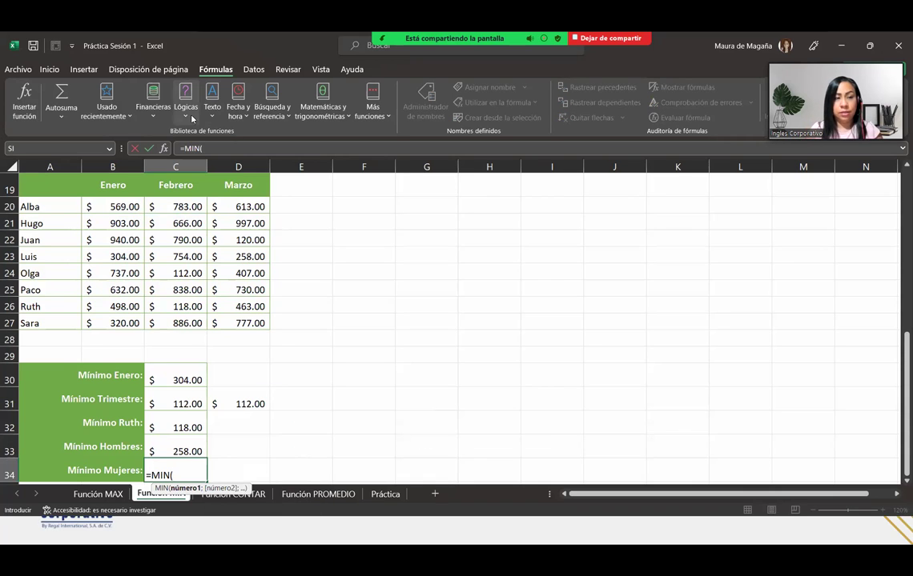
drag(103, 208, 234, 206)
text(;)
drag(92, 272, 239, 273)
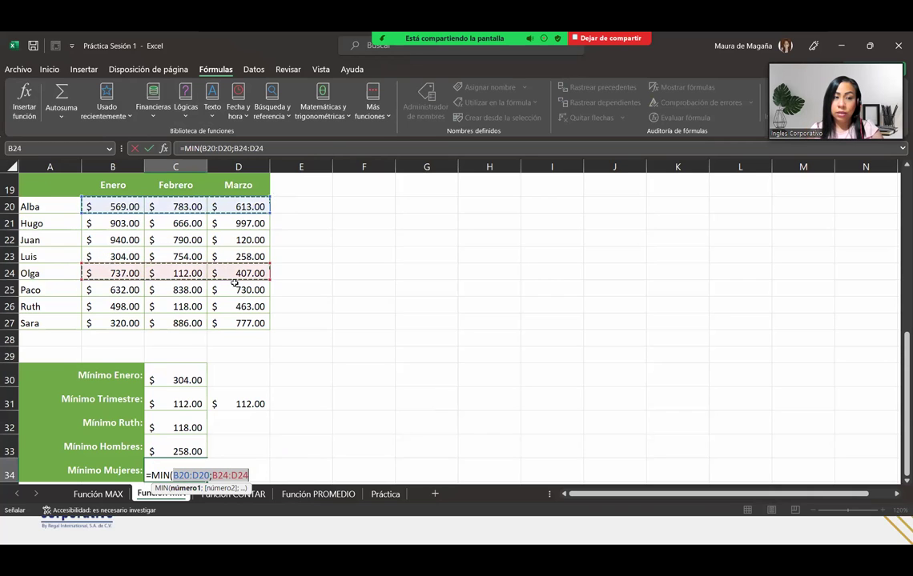
text(;)
drag(105, 306, 232, 319)
text(;)
click(127, 322)
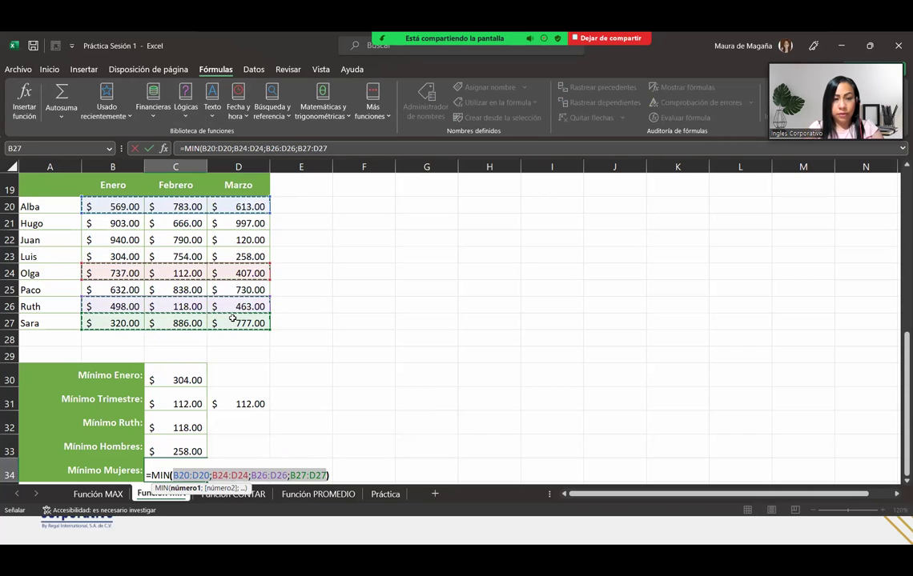
key(Return)
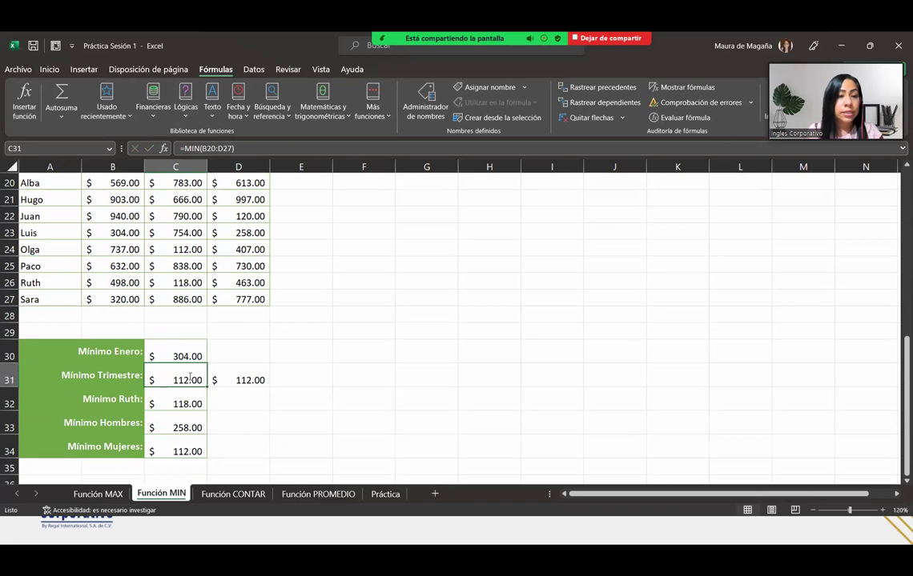
Review the ranges used by the MIN formulas in C31 and C33, and compare them with row range B22:D22.
double_click(192, 376)
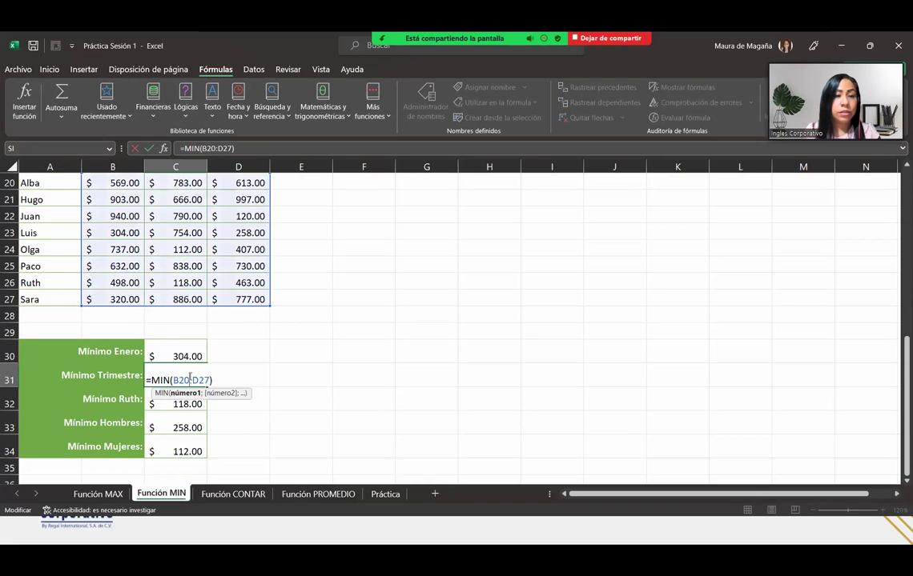
click(175, 425)
double_click(175, 425)
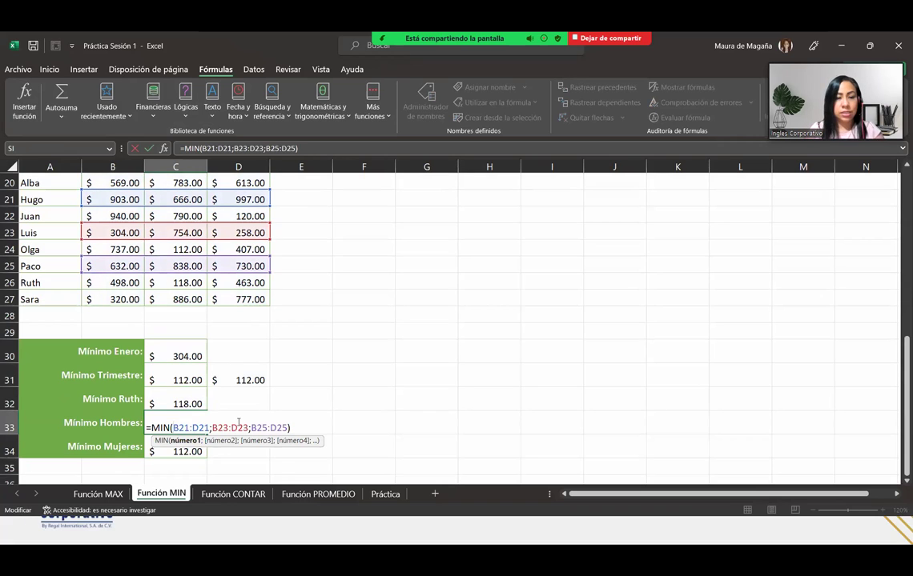
click(284, 426)
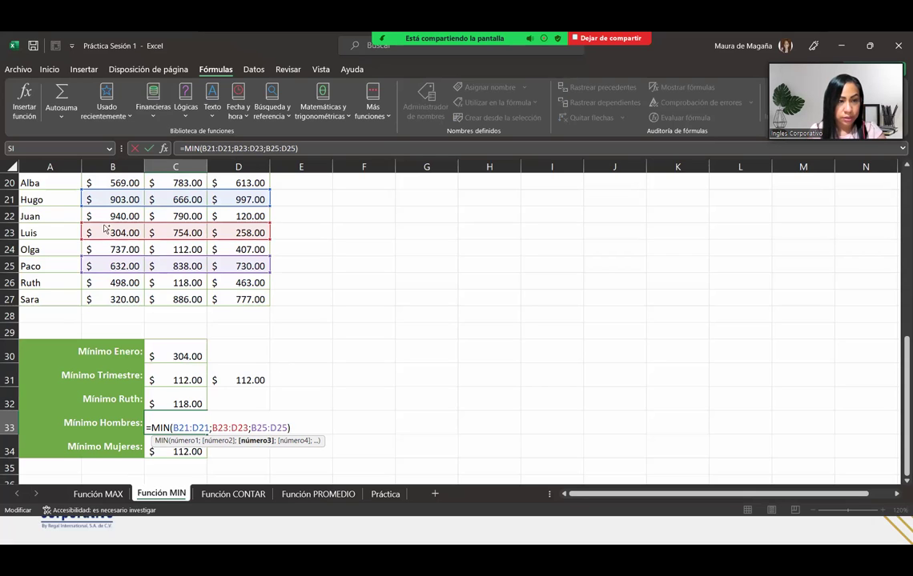
drag(104, 213, 248, 214)
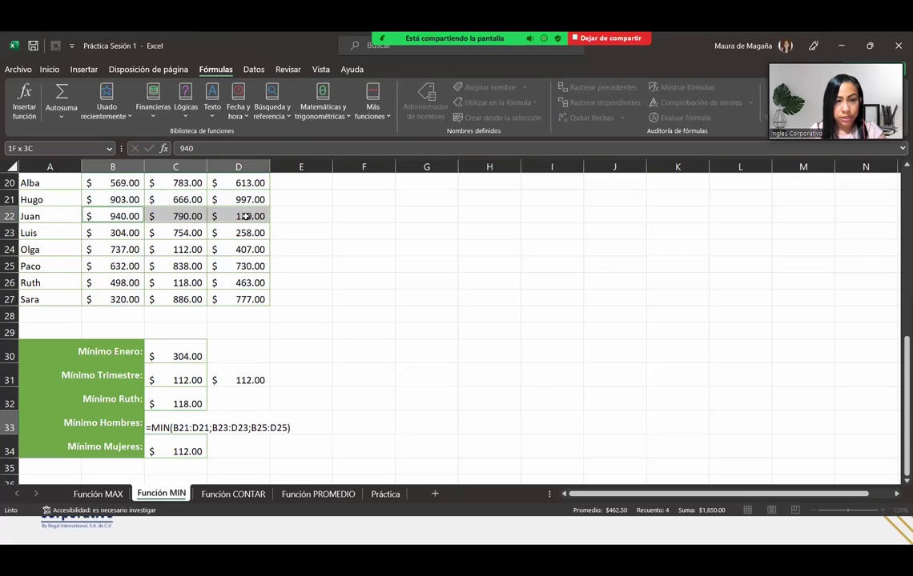
ctrl+click(179, 428)
click(186, 429)
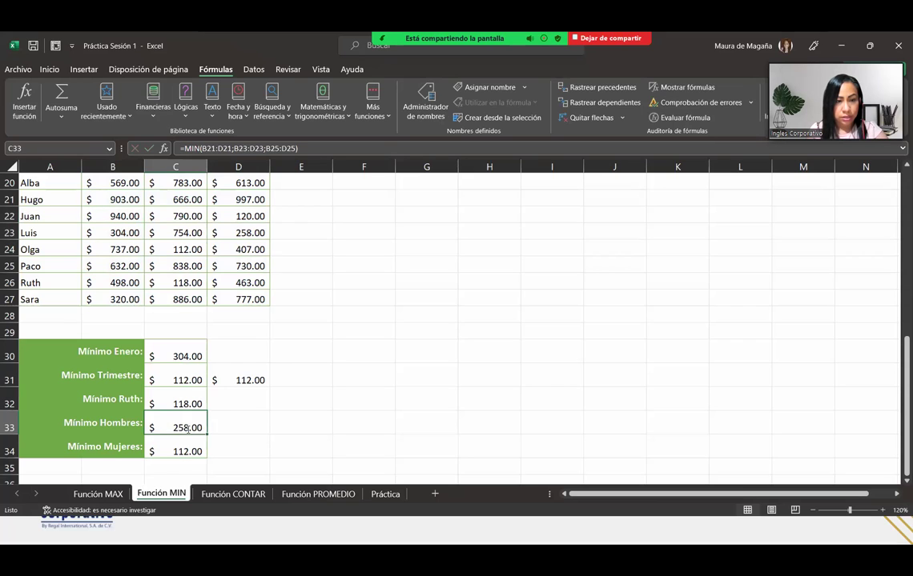
Add the row range B22:D22 as a fourth argument to the Mínimo Hombres MIN formula in C33.
double_click(186, 428)
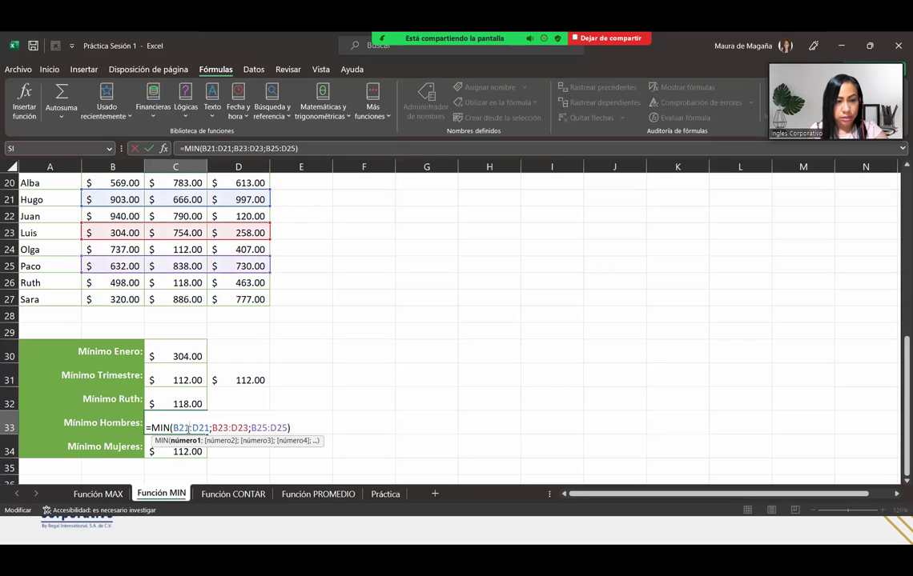
click(285, 427)
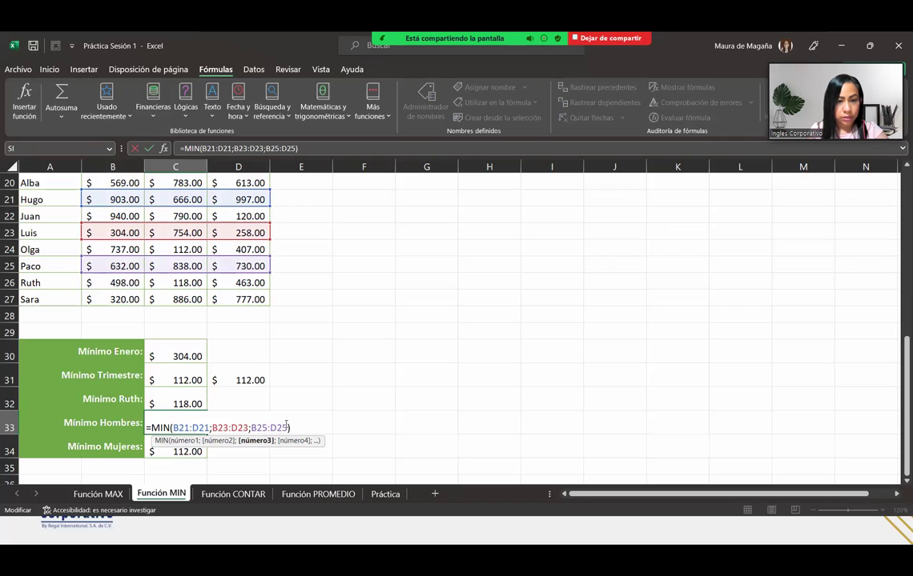
text(;)
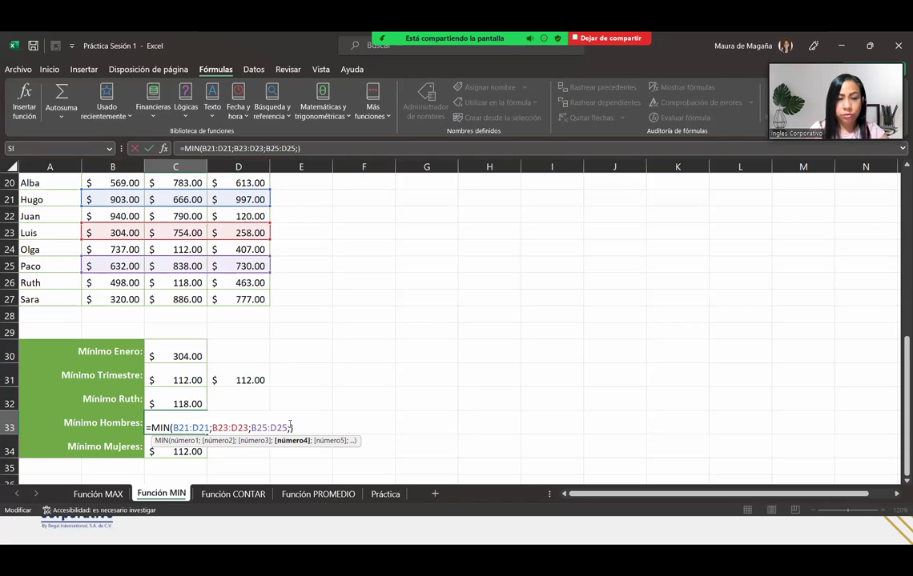
drag(102, 217, 261, 216)
key(Return)
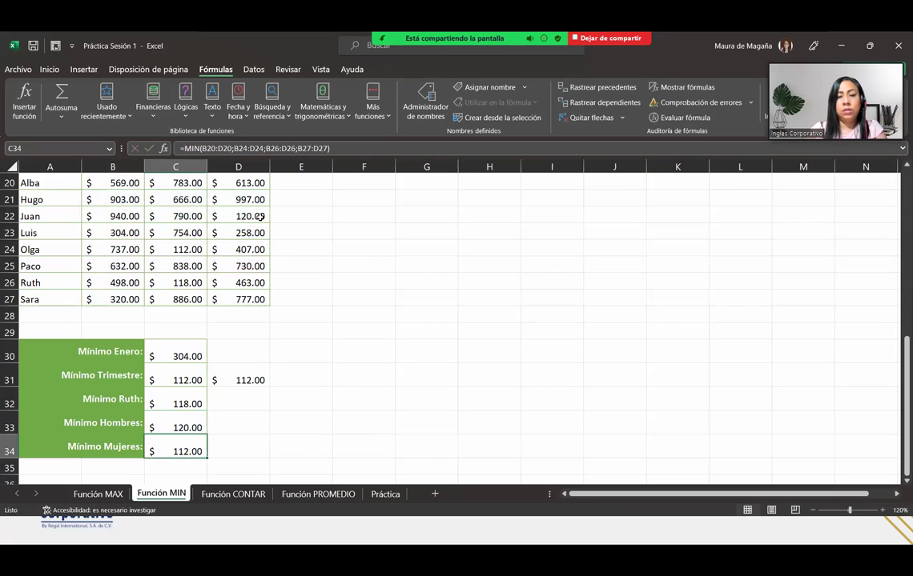
click(164, 427)
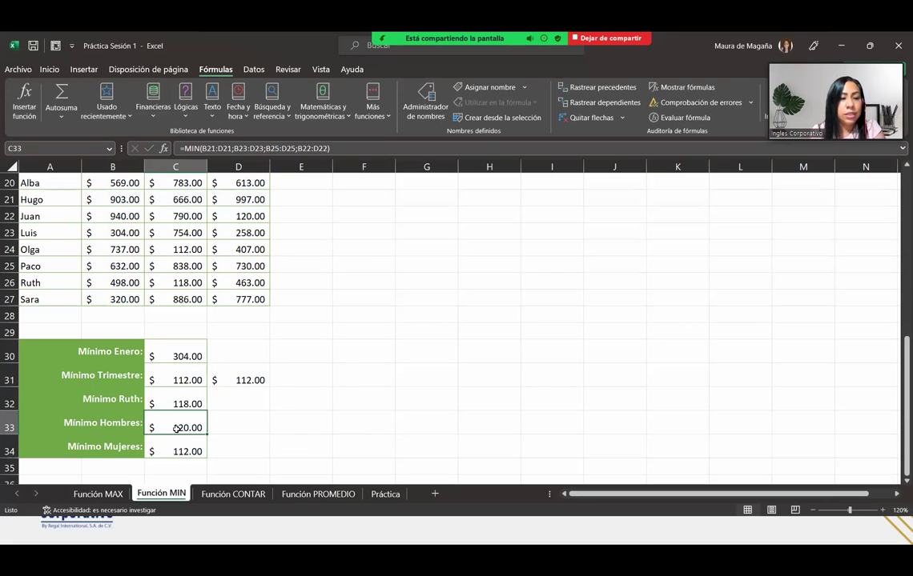
click(168, 448)
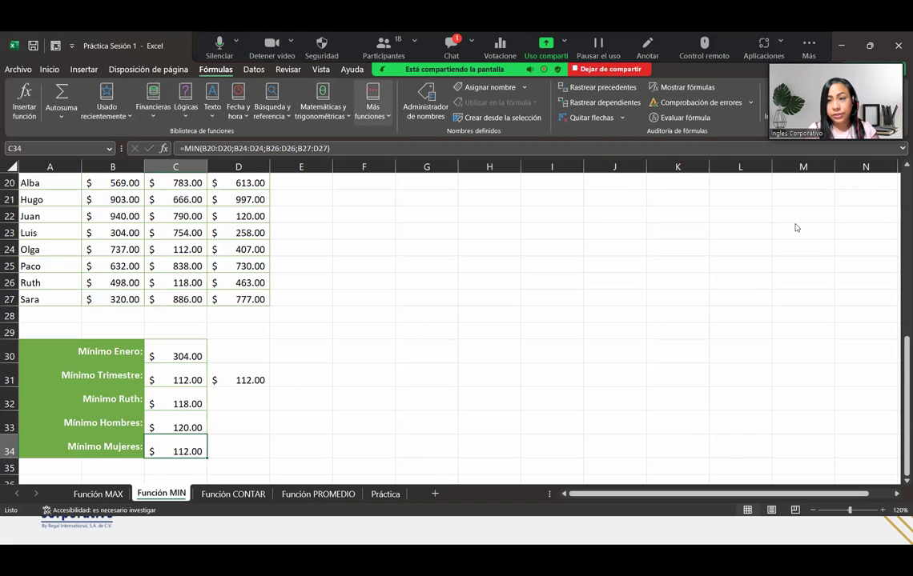
key(alt+h)
key(alt+h)
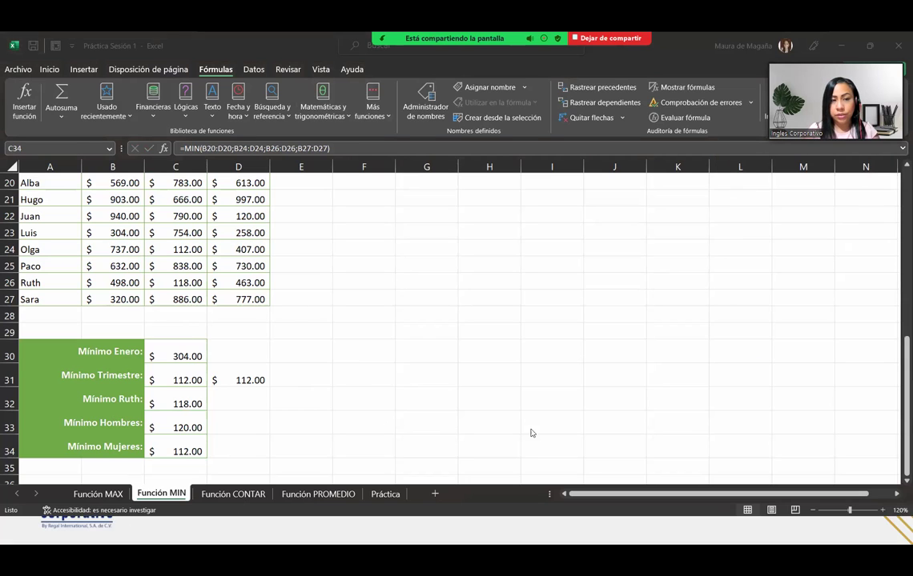
click(898, 391)
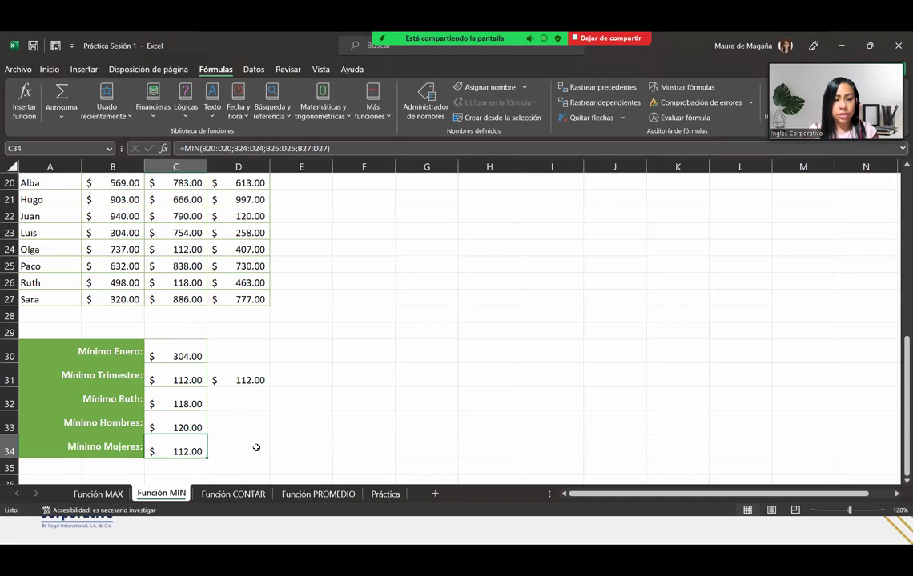
On the Función CONTAR sheet, count the numeric cells of the Referencias column in D2 using CONTAR over A2:A11.
click(223, 495)
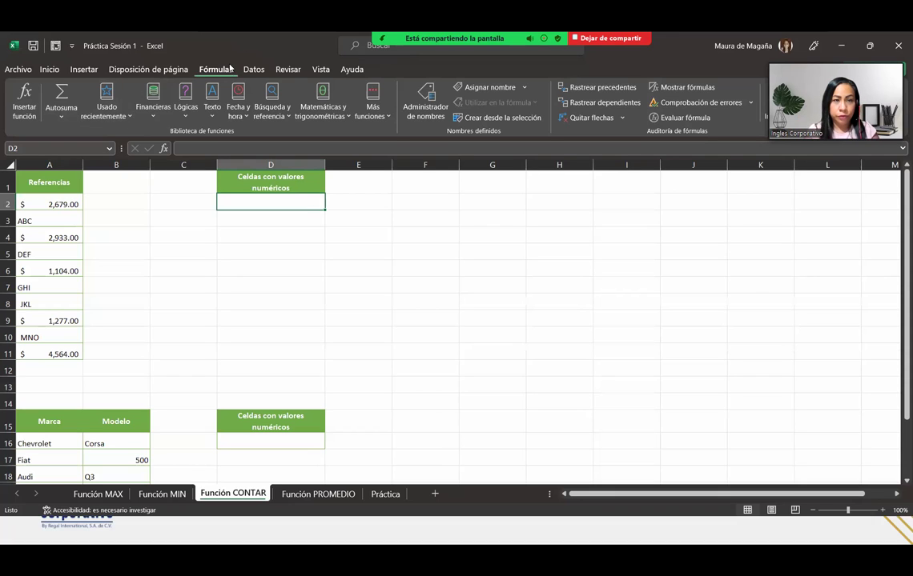
click(61, 117)
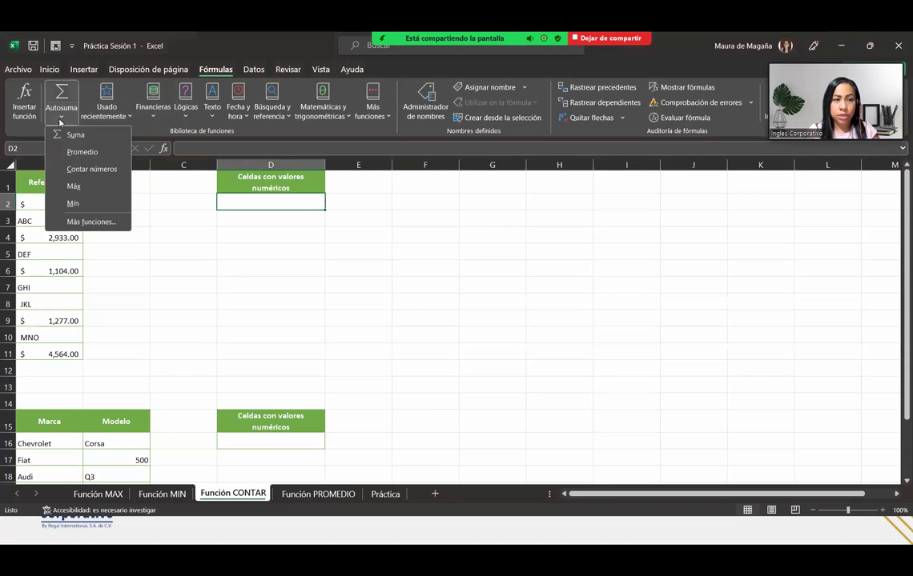
click(93, 171)
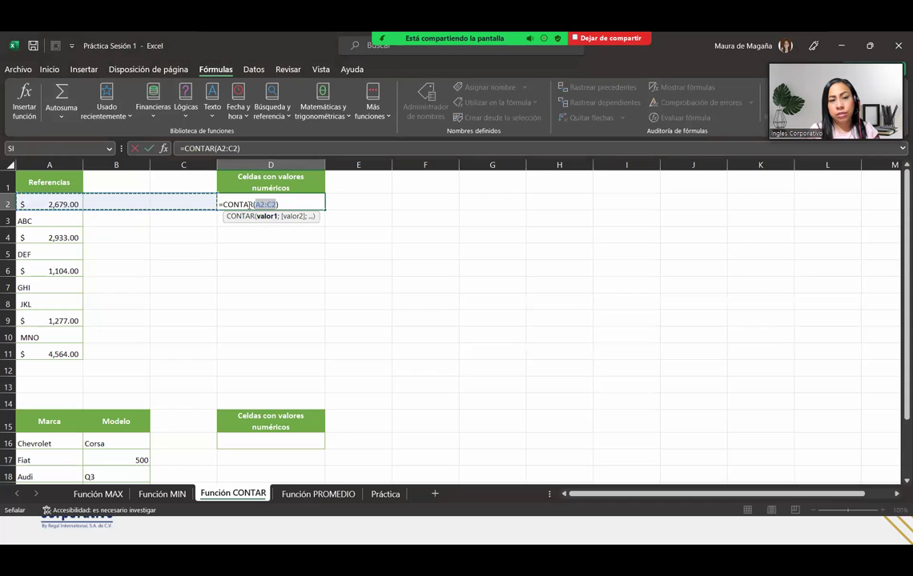
drag(38, 200, 69, 352)
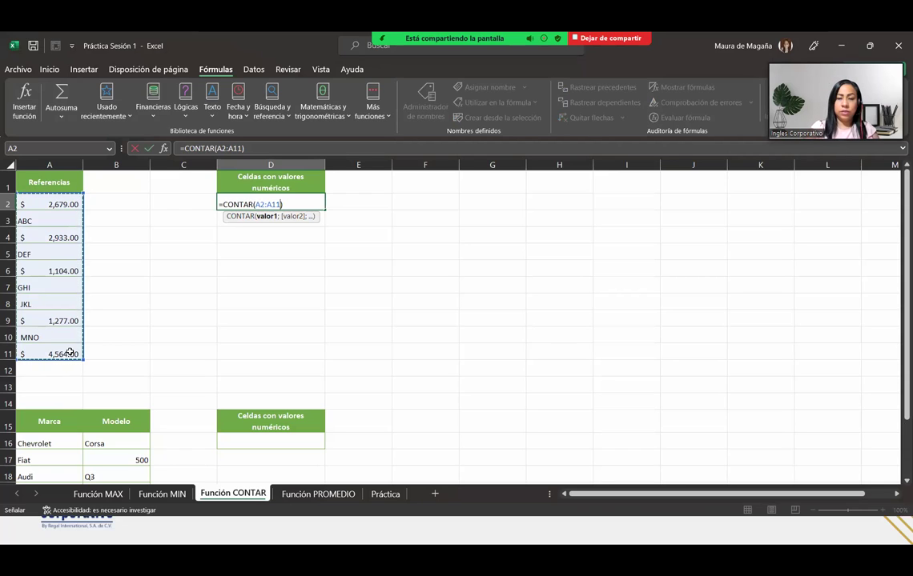
key(Return)
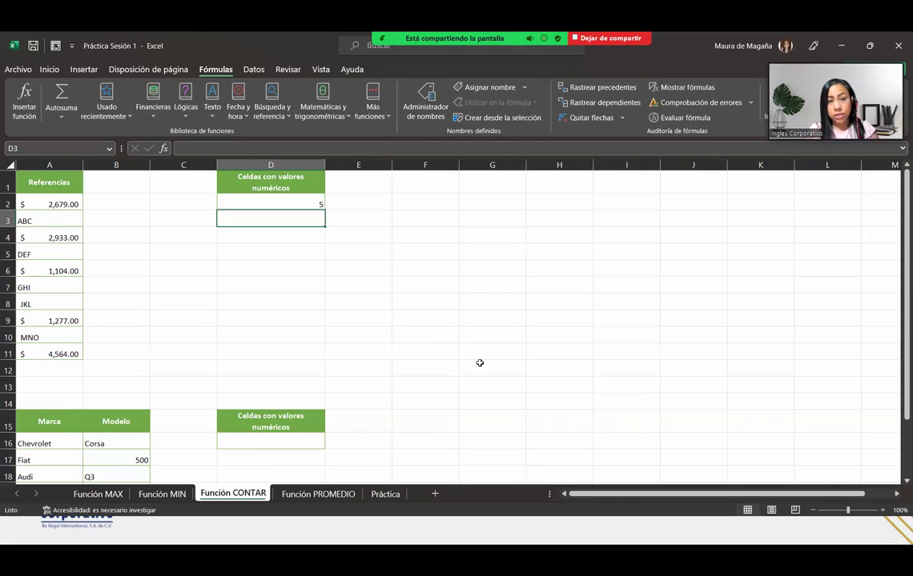
click(269, 196)
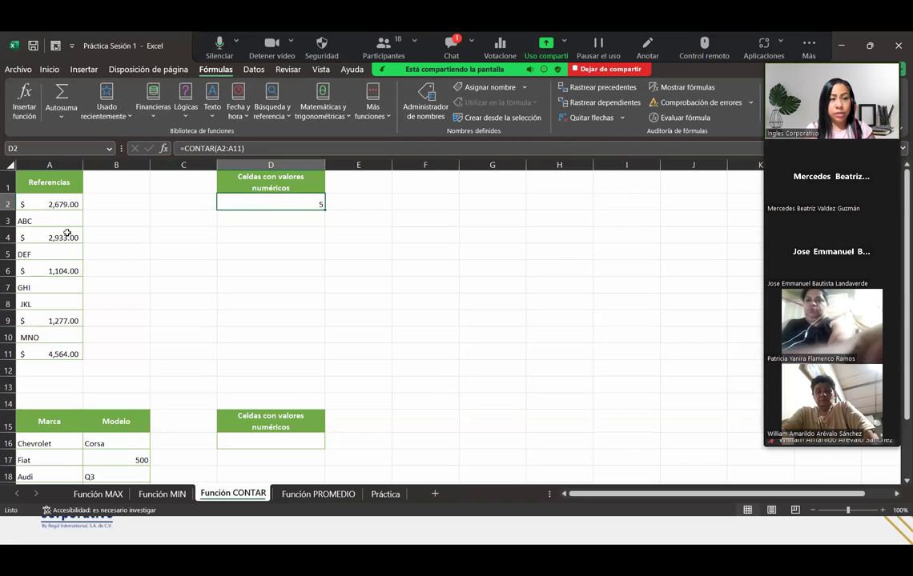
drag(66, 205, 74, 354)
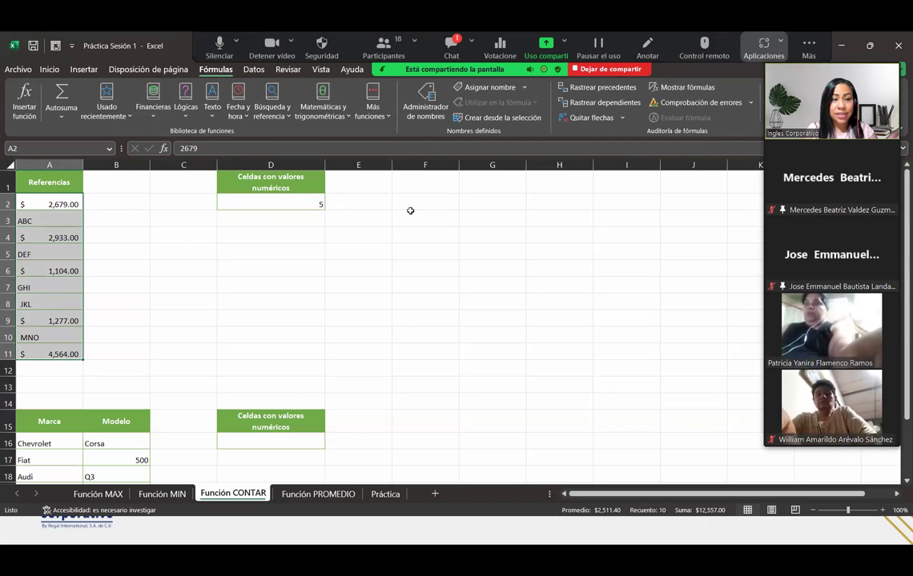
Clear cell A4 in the Referencias column to test the CONTAR formula in D2, and restore its value of 2933.
click(53, 244)
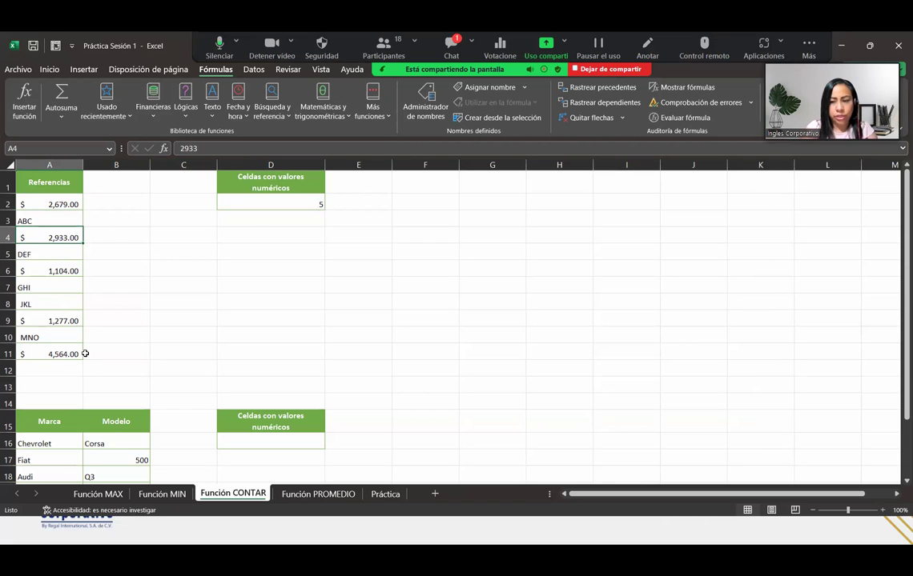
key(Delete)
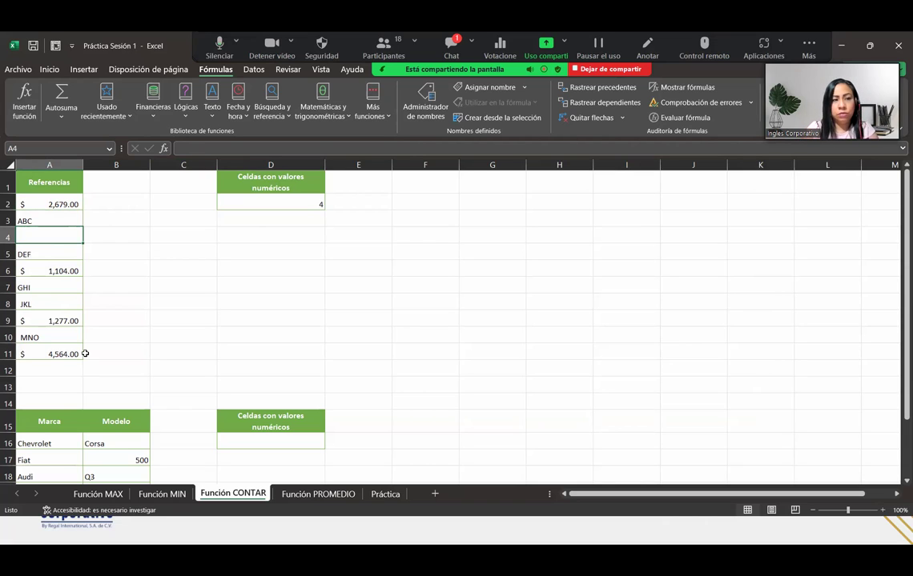
click(299, 201)
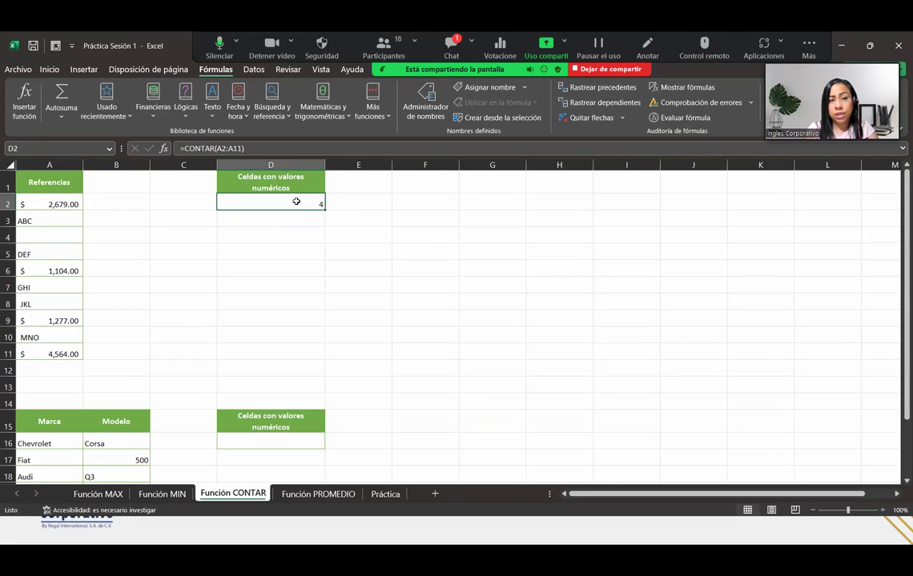
click(28, 237)
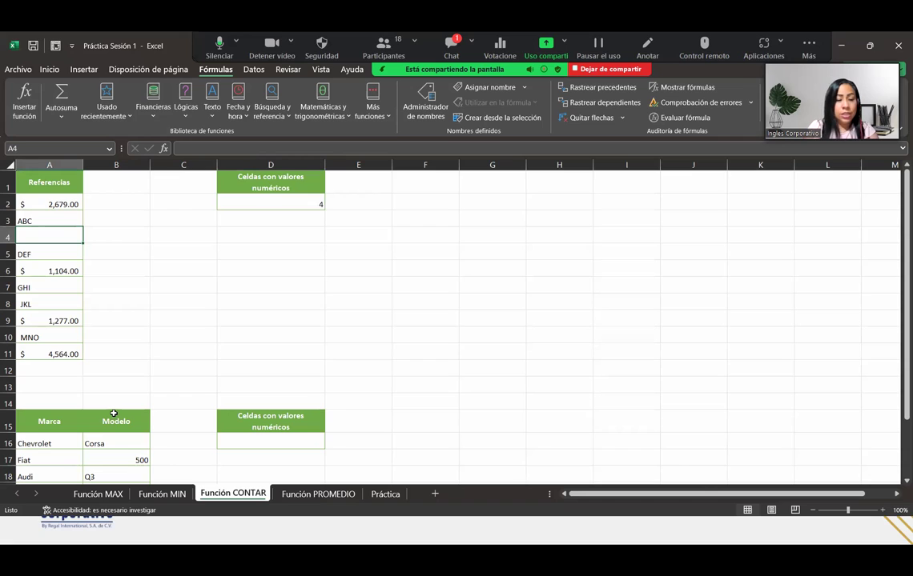
key(ctrl+v)
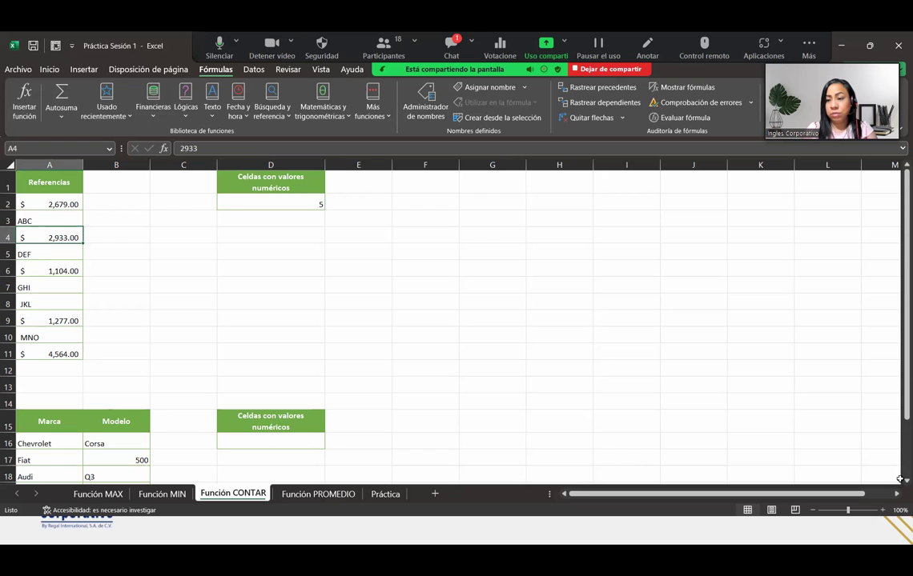
scroll(898, 487, down, 2)
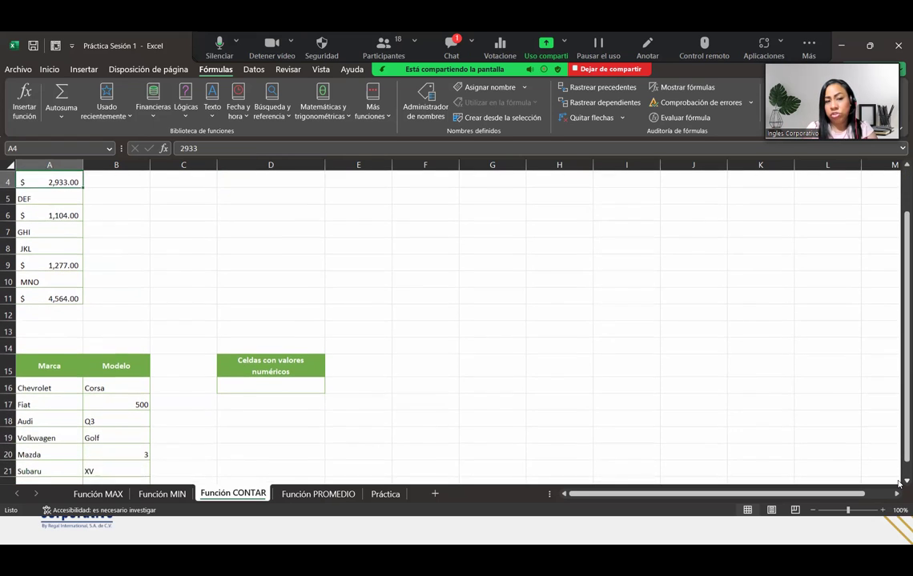
Count the numeric cells of the Modelo column in D16 using CONTAR over B16:B22.
scroll(898, 483, down, 2)
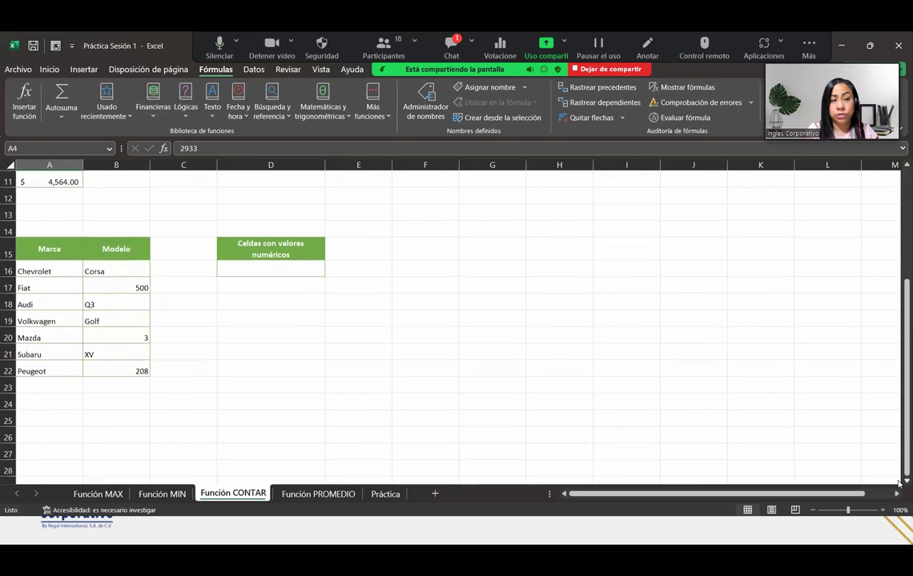
click(301, 271)
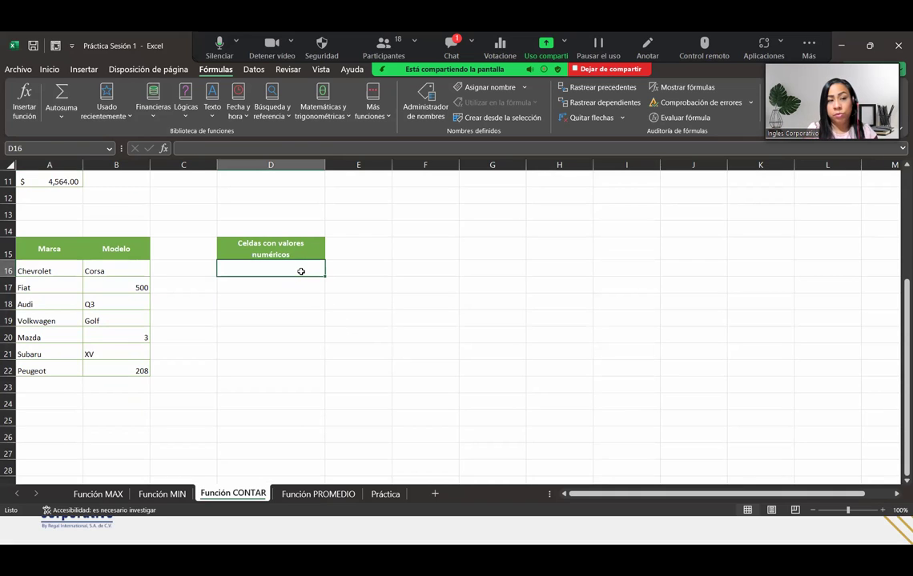
click(61, 114)
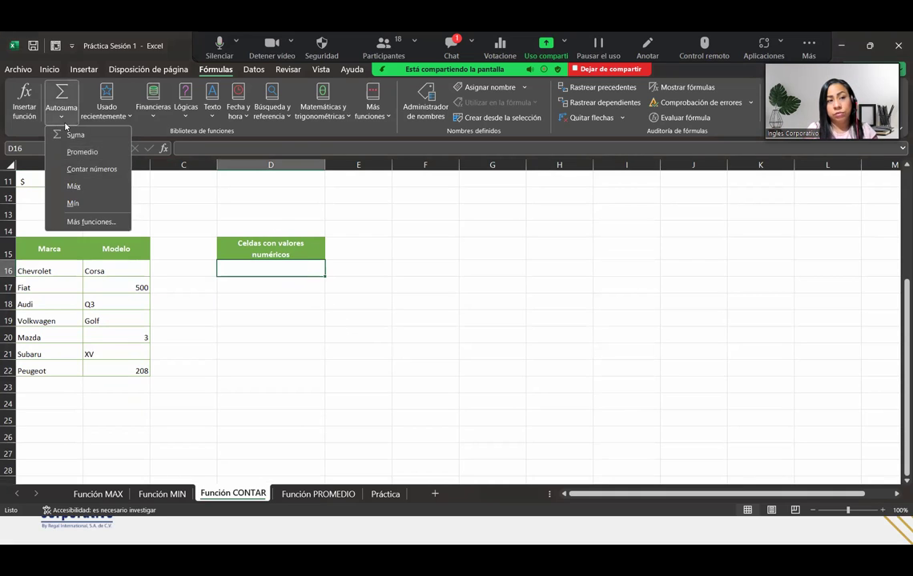
click(91, 169)
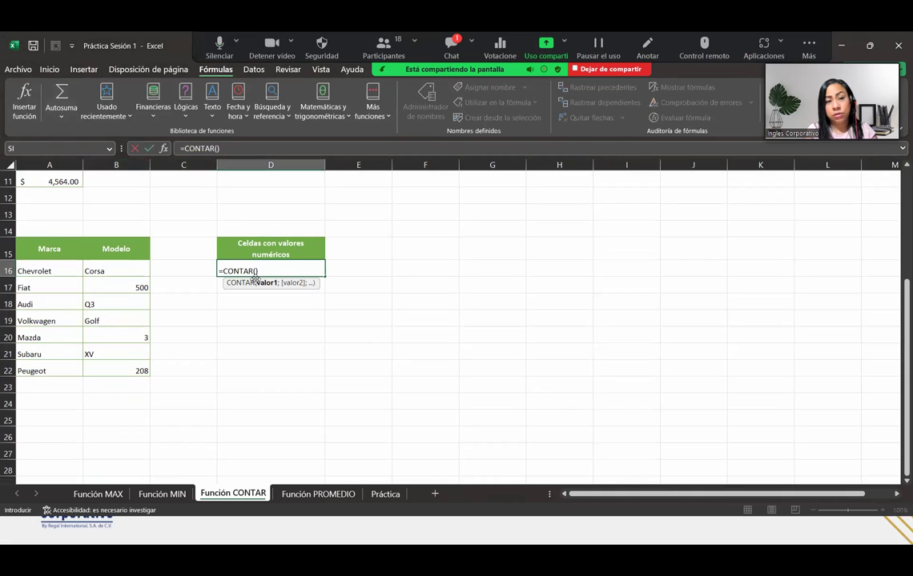
drag(120, 271, 138, 370)
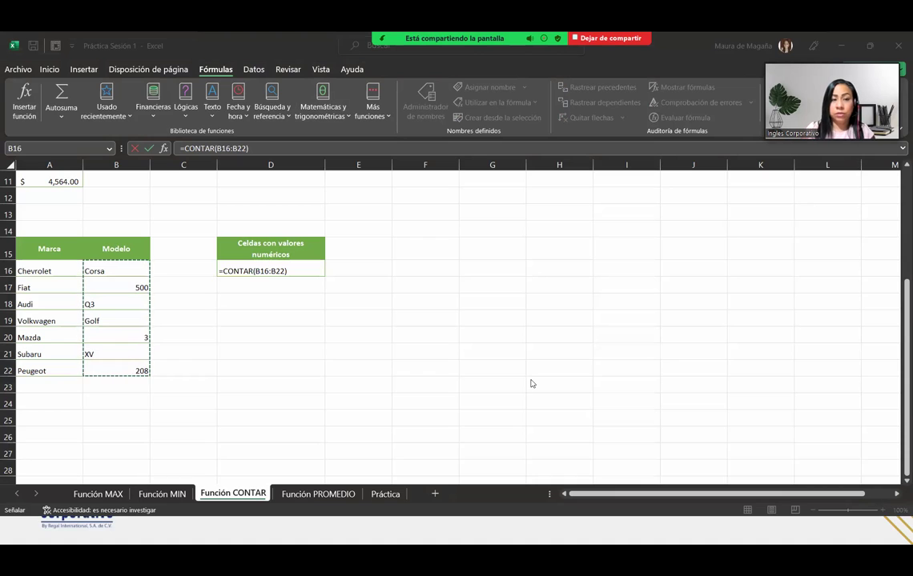
double_click(300, 268)
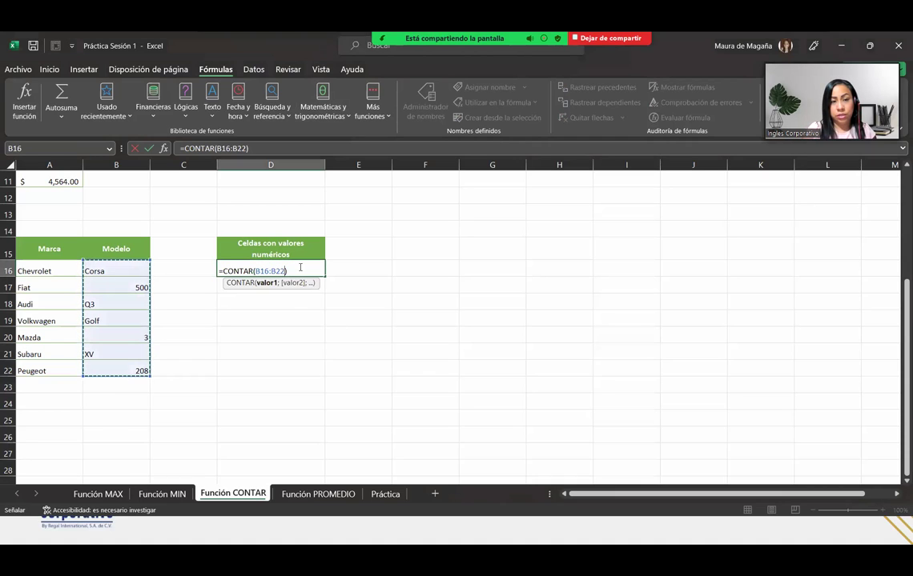
key(Return)
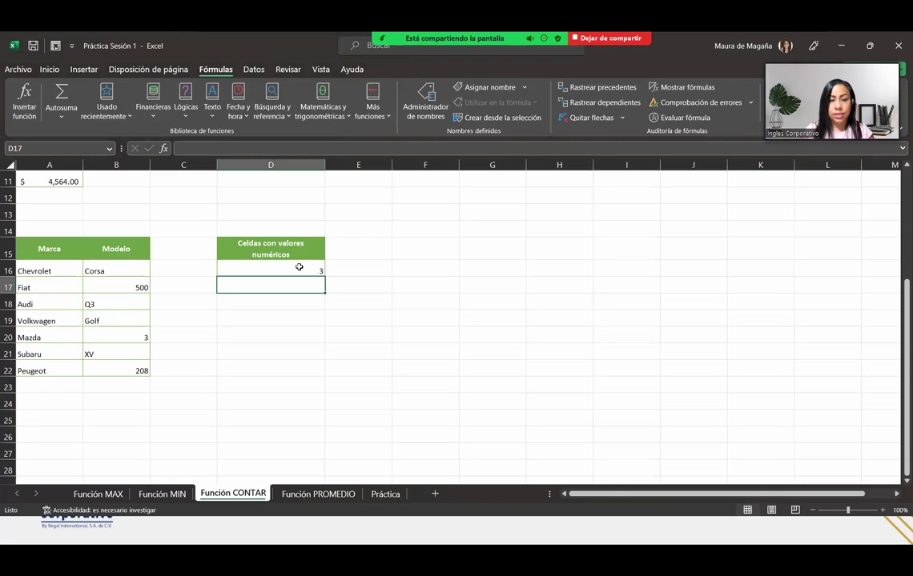
On the Función PROMEDIO sheet, average the Referencias column in C2 using PROMEDIO over A2:A11.
click(340, 501)
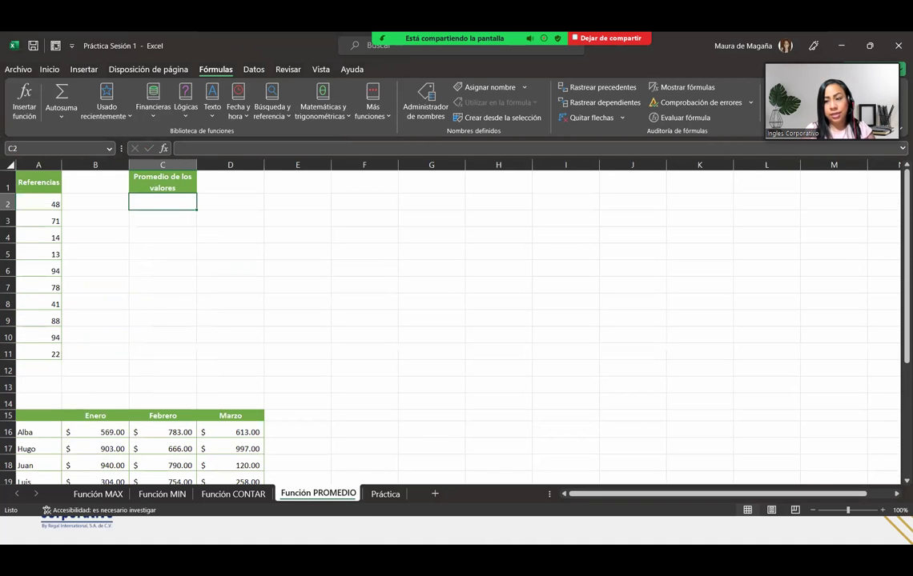
key(super)
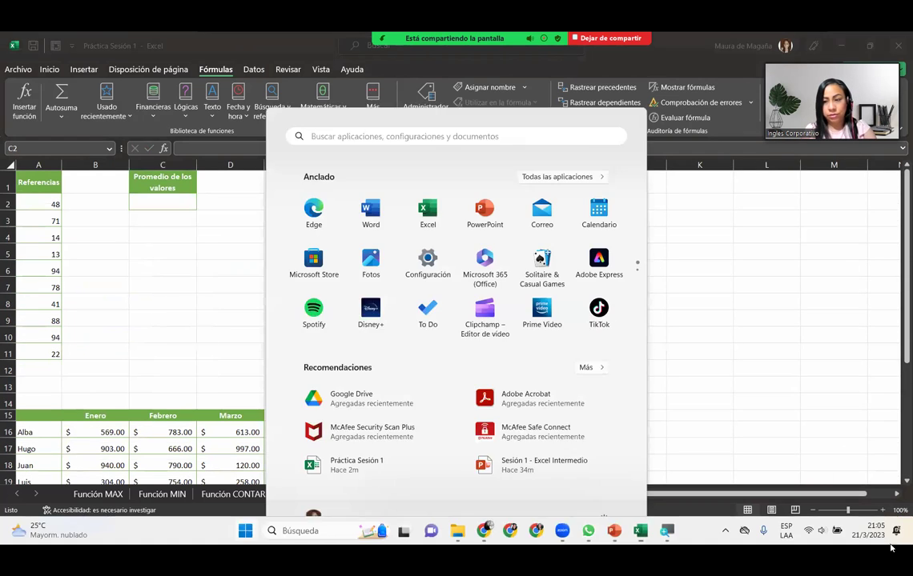
click(765, 340)
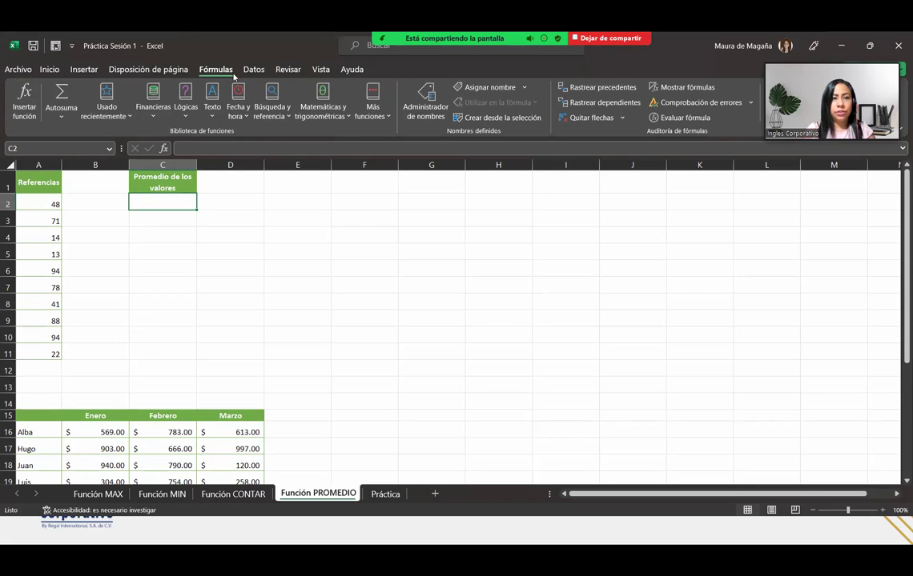
click(60, 112)
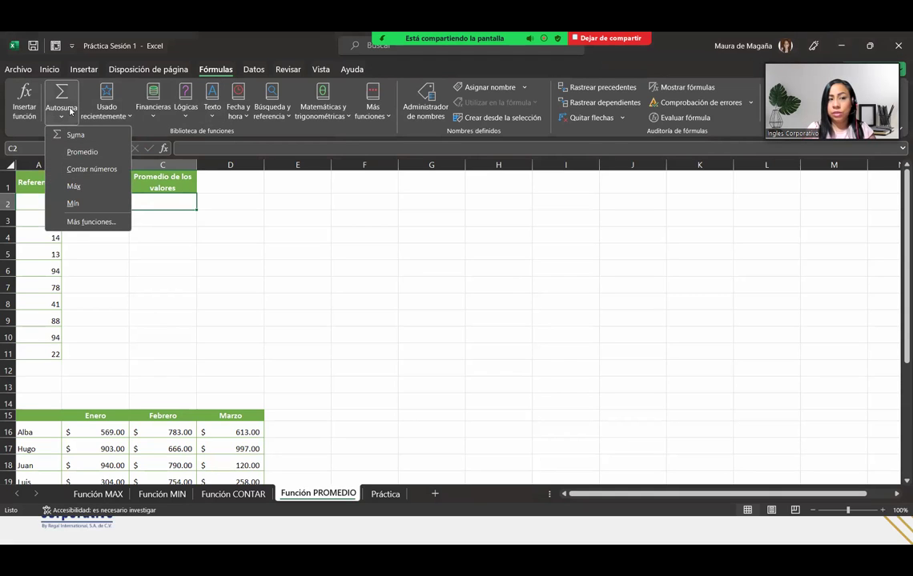
click(82, 152)
drag(42, 202, 42, 354)
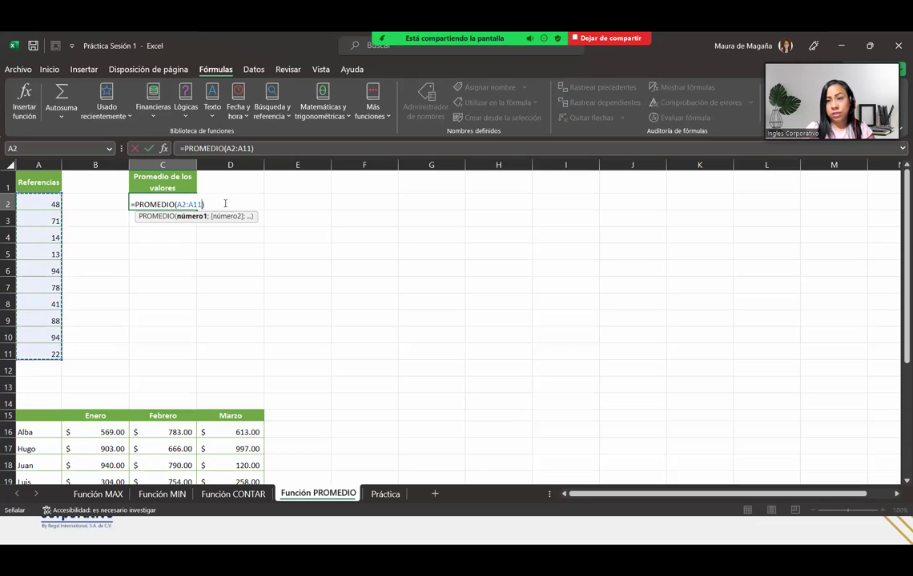
key(Return)
key(Up)
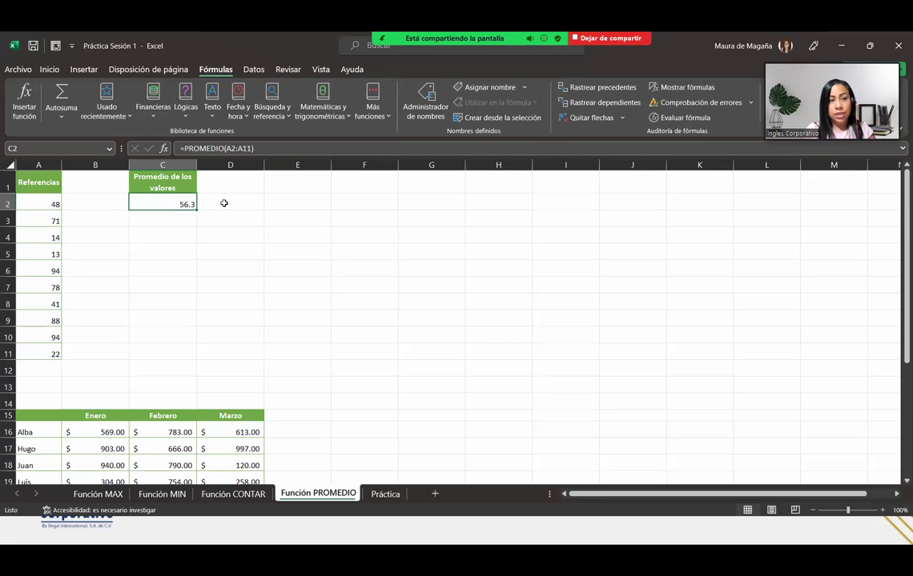
Cross-check the Referencias average in C4 with the formula =SUMA(A2:A11)/10, and clear that cell.
click(180, 233)
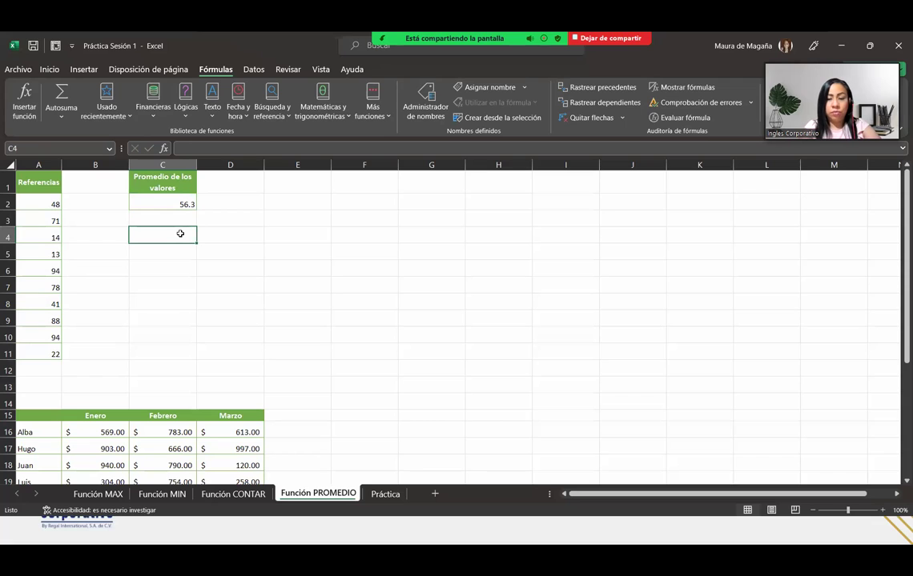
text(=)
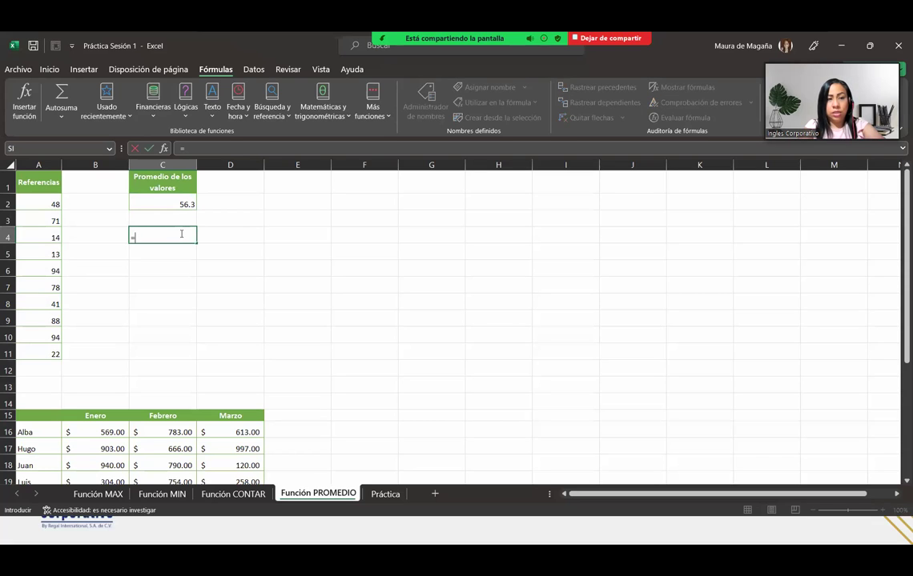
text(suma)
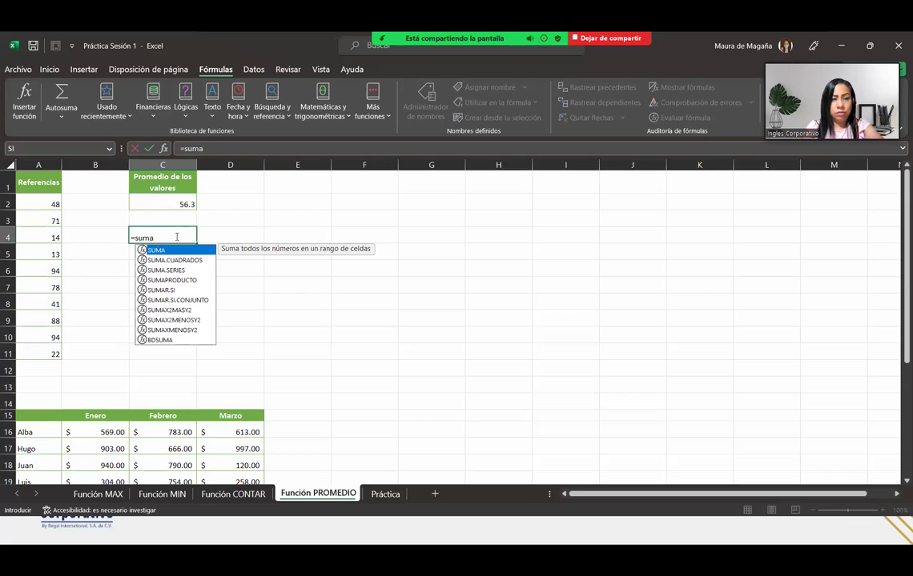
key(Tab)
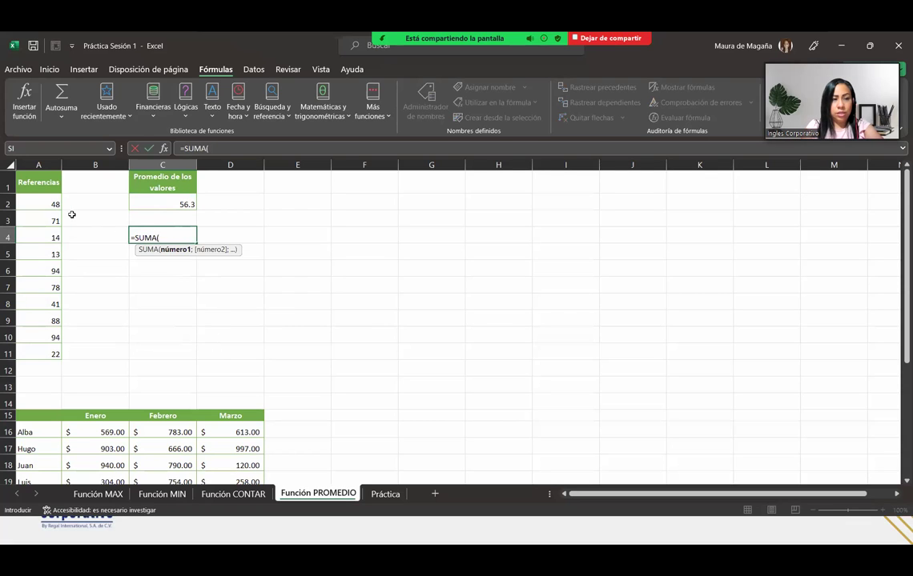
drag(45, 201, 37, 347)
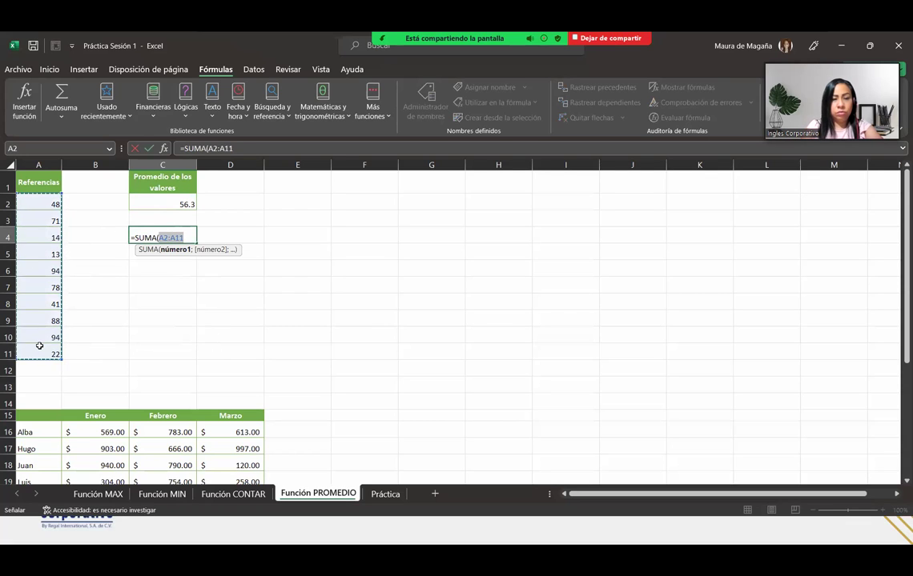
text()/10)
key(Return)
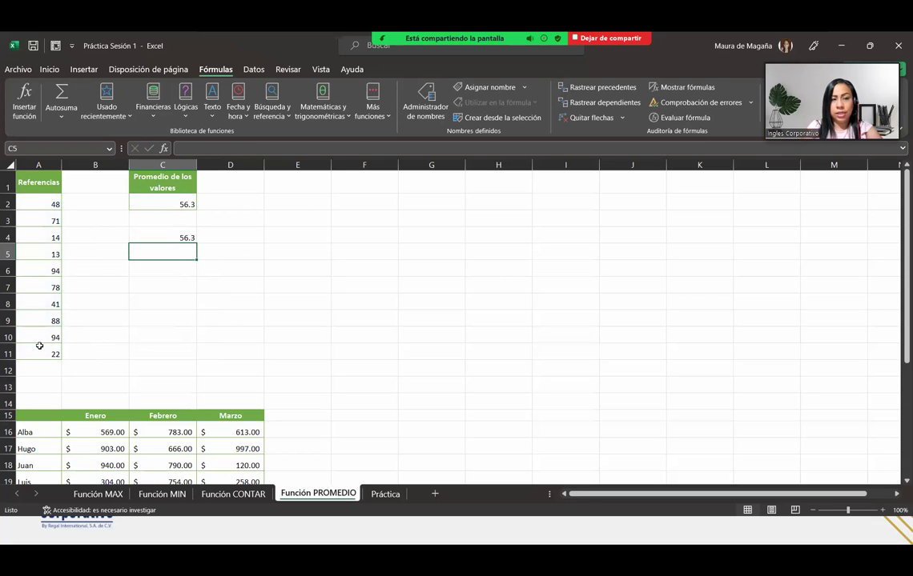
click(183, 238)
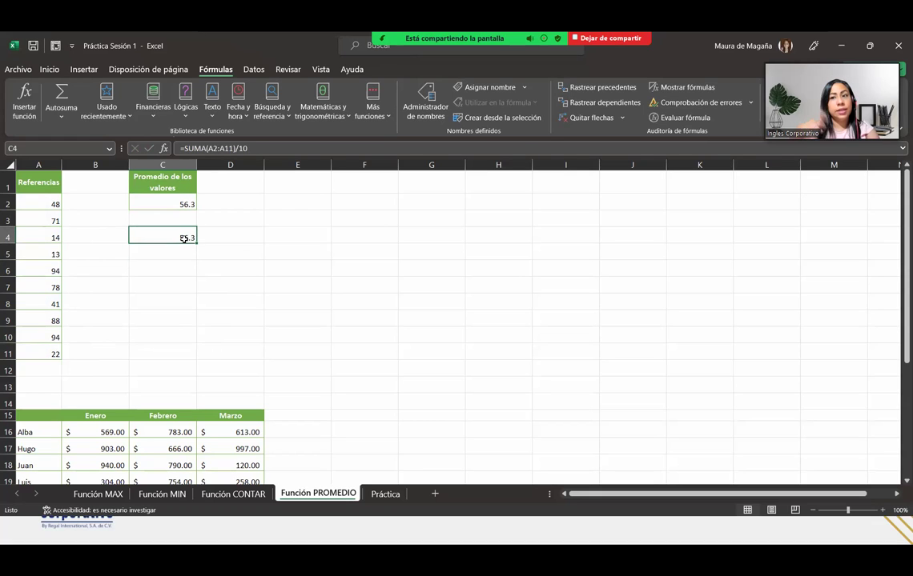
key(Delete)
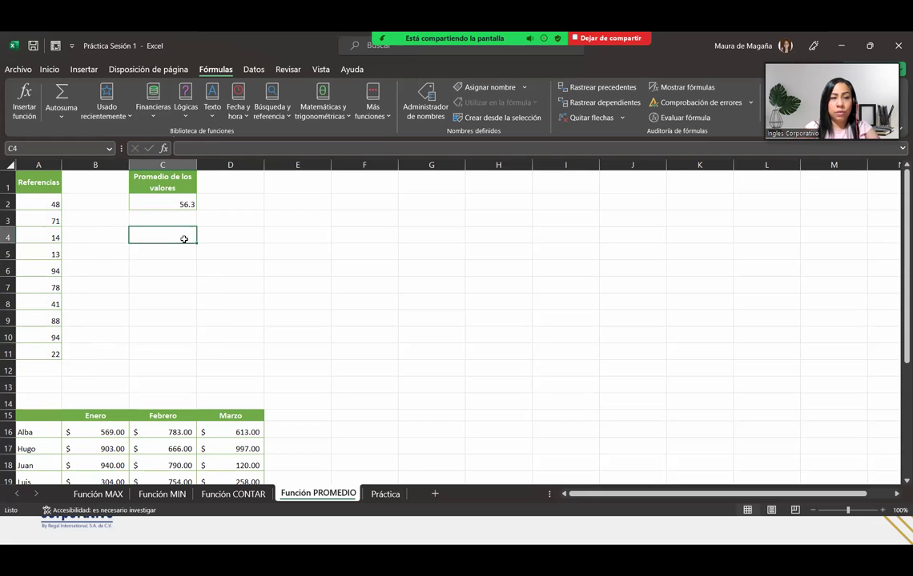
Calculate the Referencias average manually in C4 by adding cells A2 through A11 individually in parentheses and dividing by 10.
text(=)
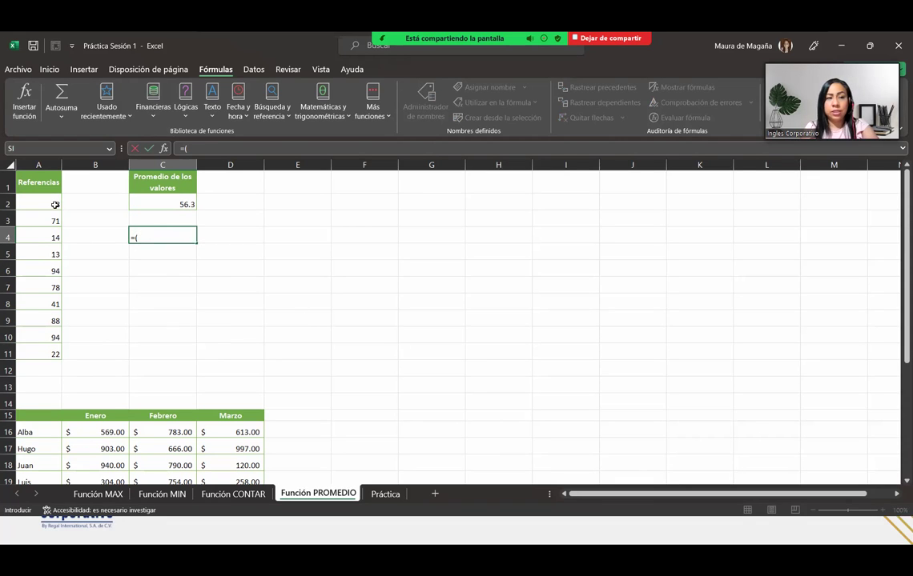
text(()
click(55, 206)
text(+)
click(52, 221)
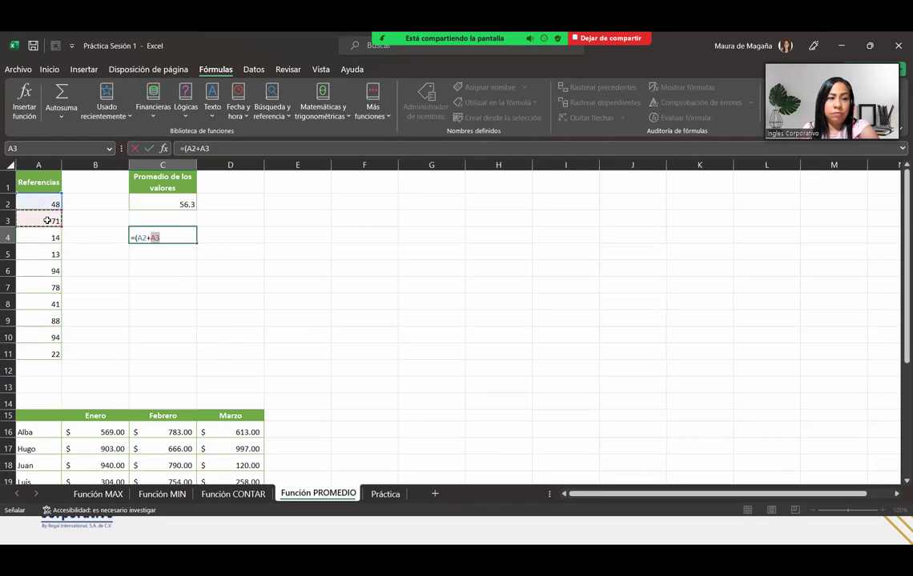
click(43, 235)
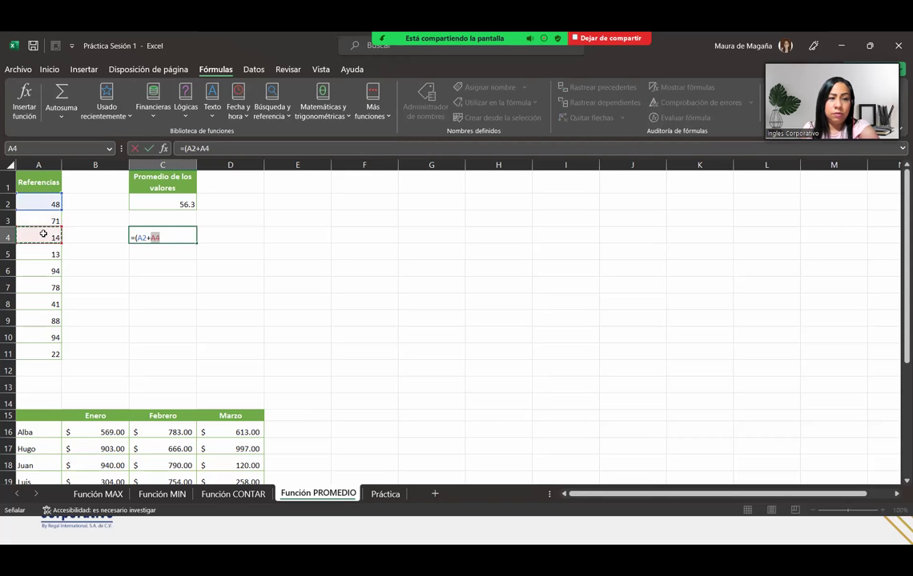
click(44, 220)
text(+)
click(33, 237)
text(+)
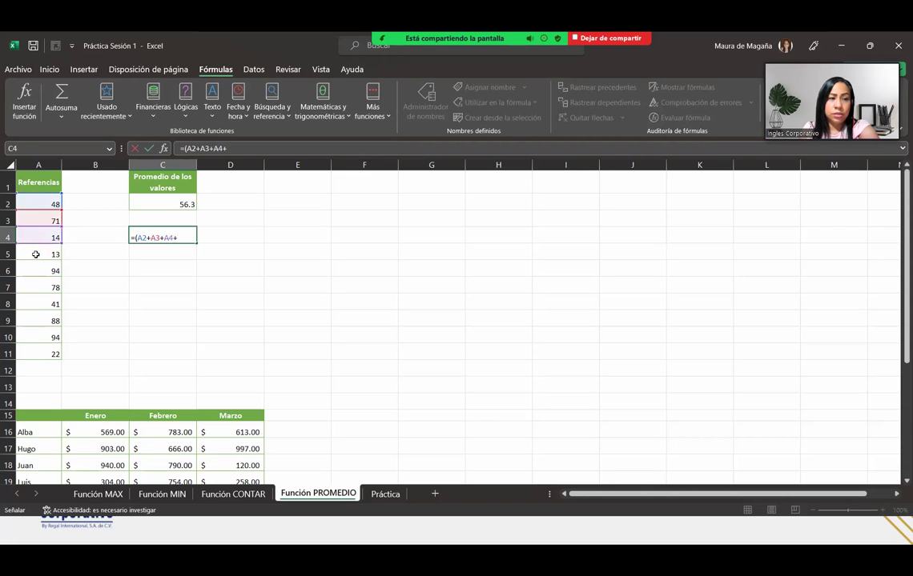
click(35, 254)
text(+)
click(32, 269)
text(+)
click(31, 286)
text(+)
click(25, 299)
text(+)
click(26, 320)
text(+)
click(27, 337)
text(+)
click(27, 347)
text(+)
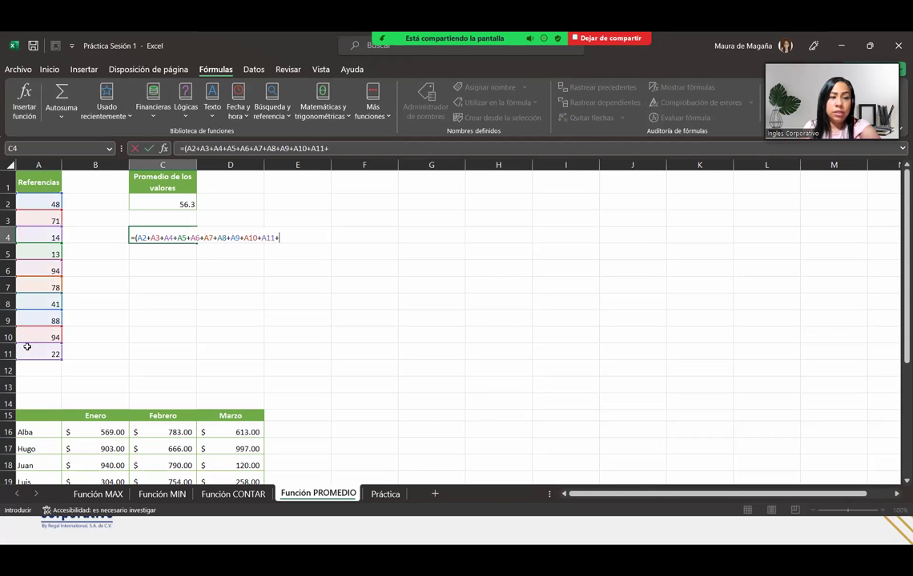
text()/10)
key(Return)
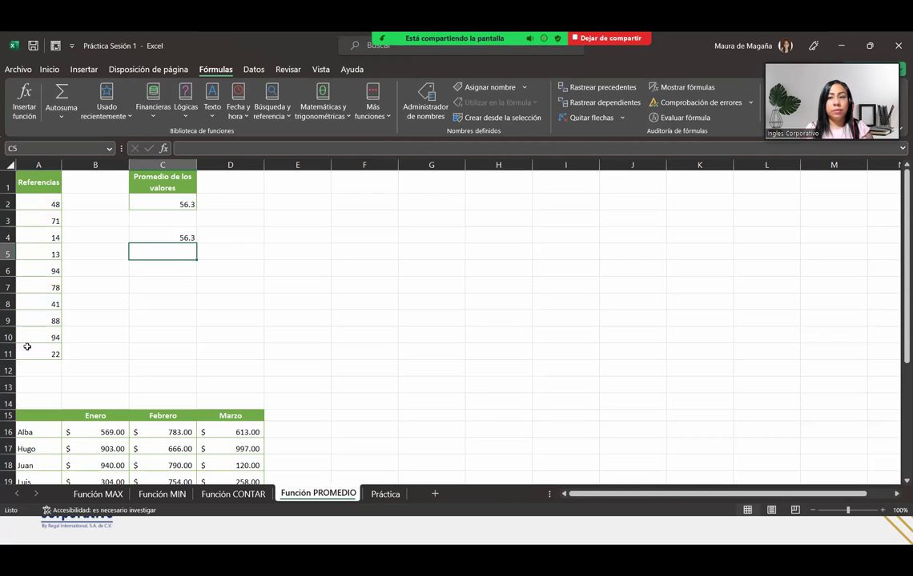
Compare the manual average formula in C4 with the PROMEDIO formula in C2, and clear C4.
key(Up)
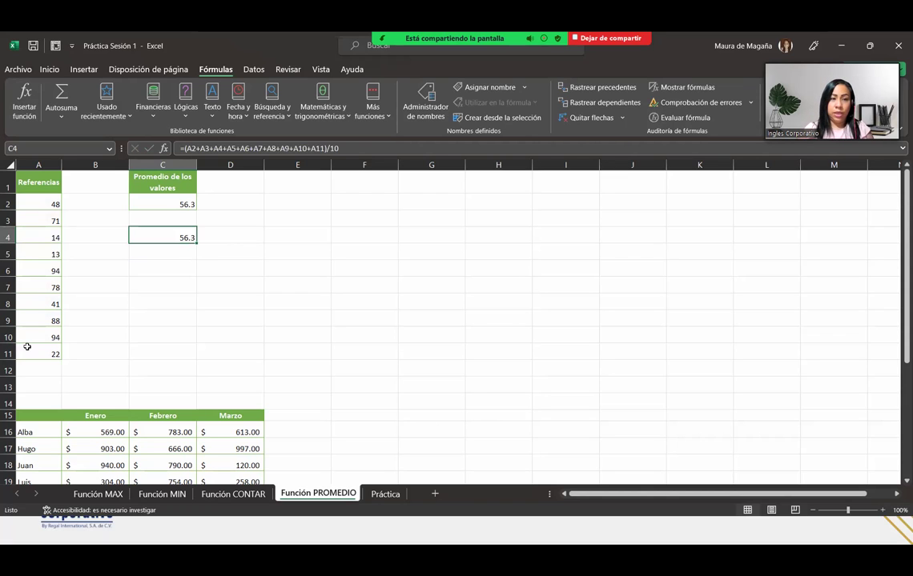
key(Up)
key(Up)
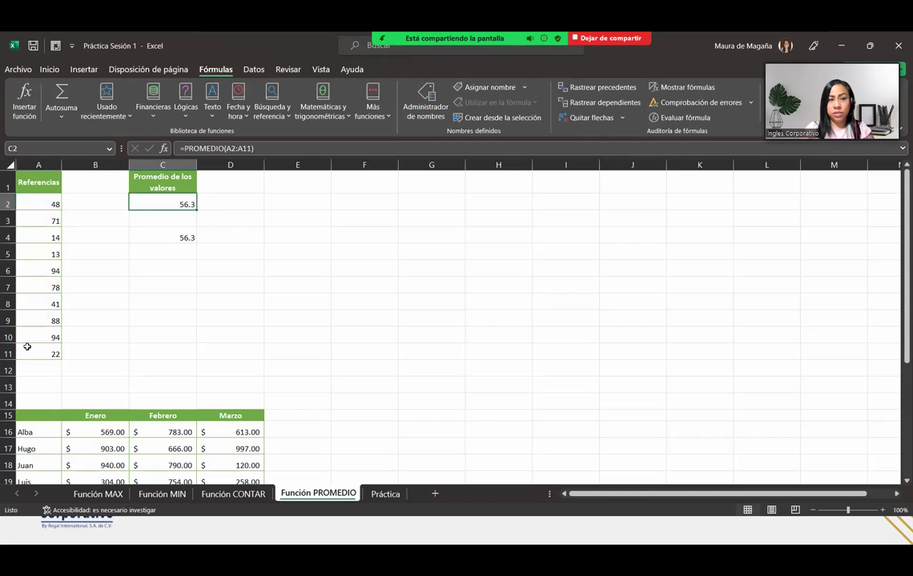
key(Down)
key(Down)
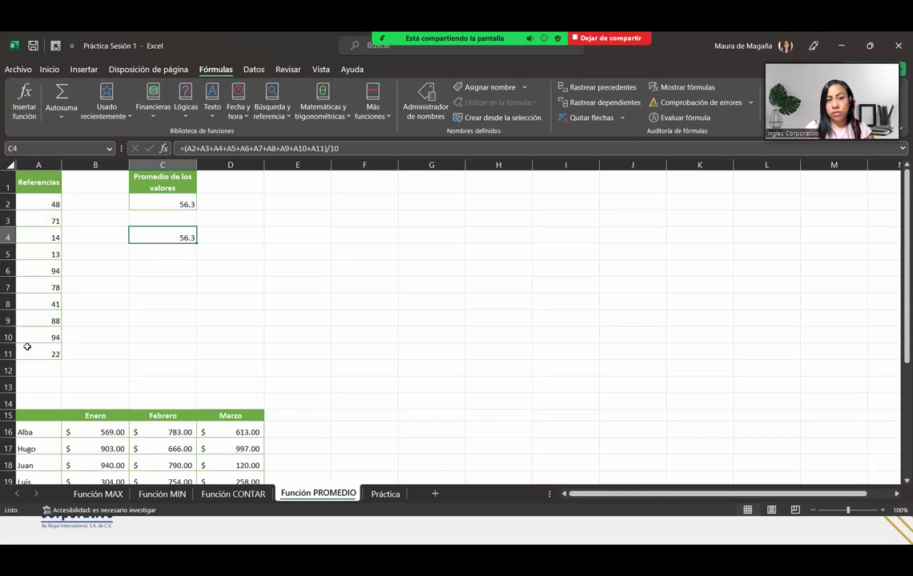
key(Delete)
key(Up)
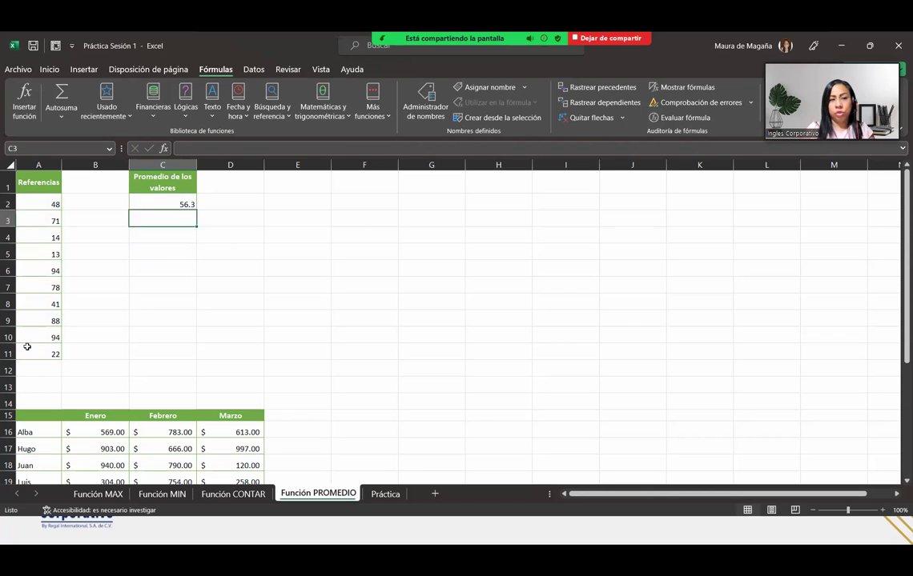
key(Up)
key(Up)
key(Down)
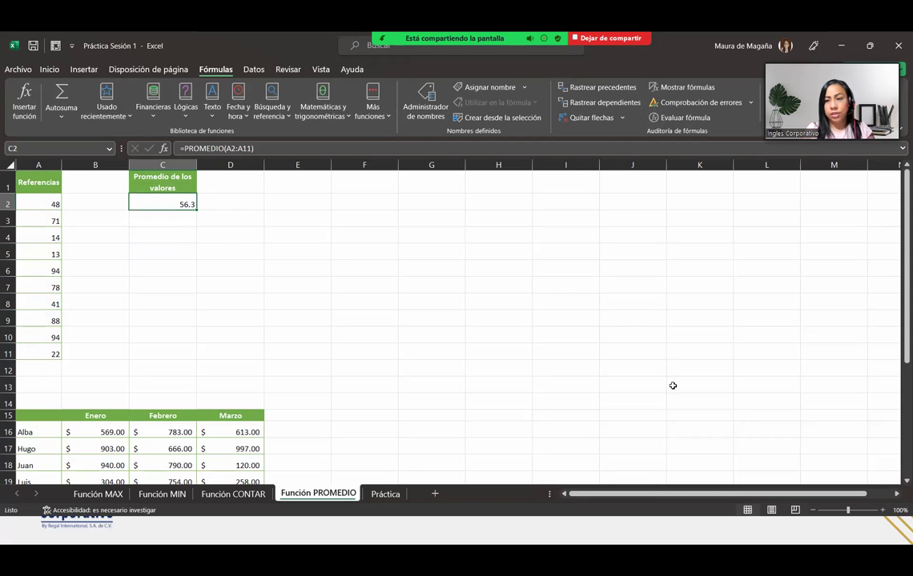
Average the January amounts in C26, beside Promedio Enero, using PROMEDIO over B16:B23.
scroll(898, 481, down, 4)
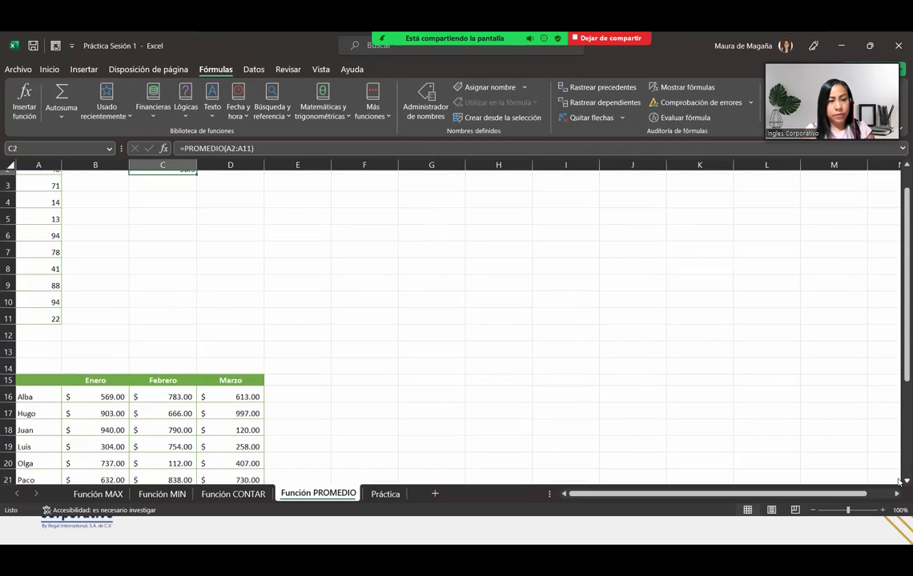
scroll(898, 481, down, 1)
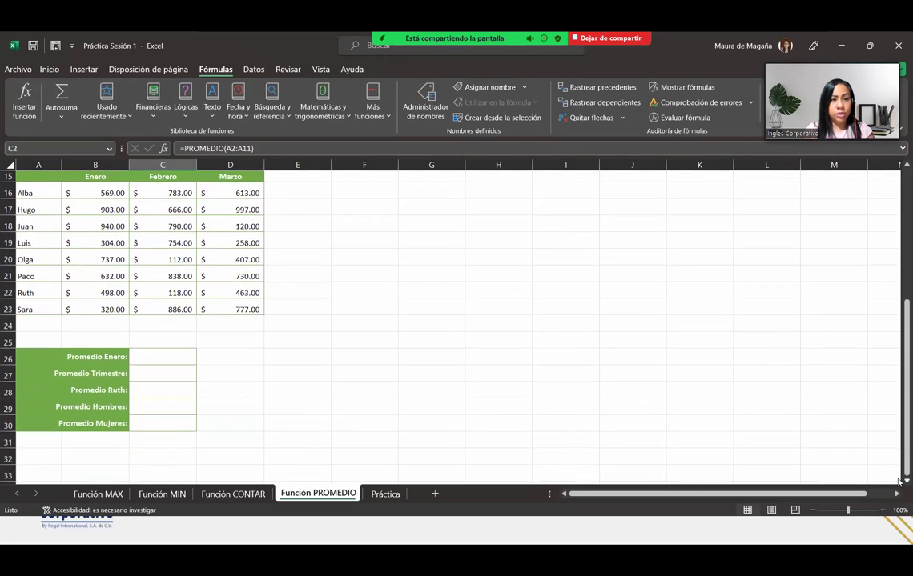
click(172, 352)
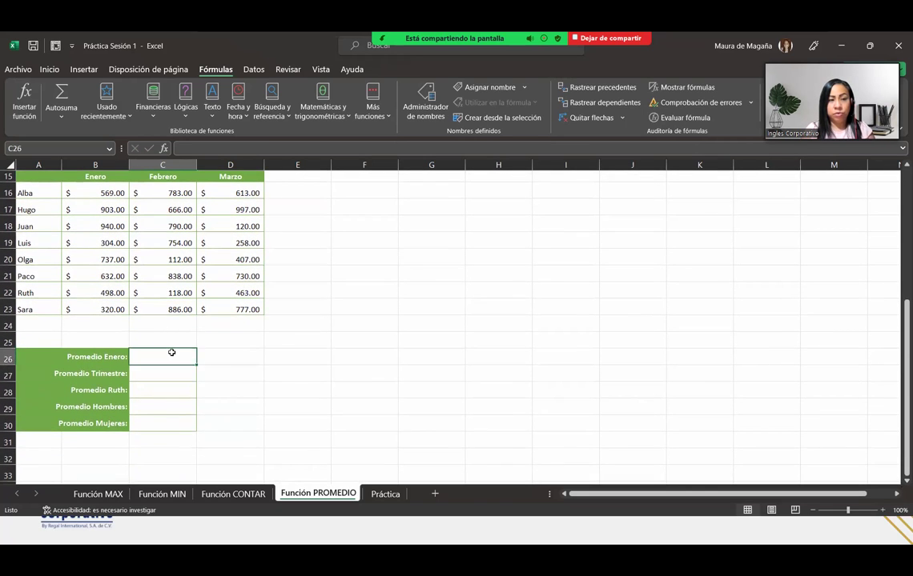
text(=)
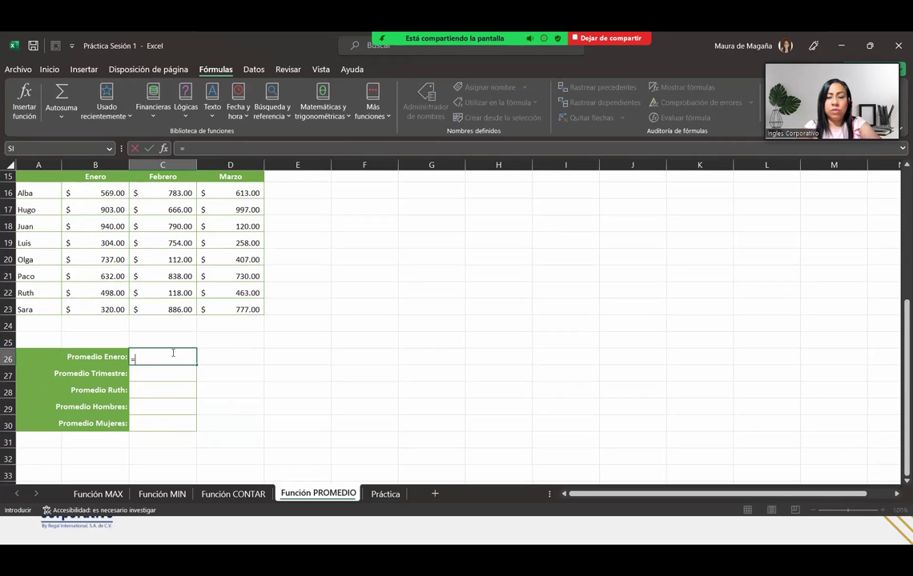
text(prome)
key(Tab)
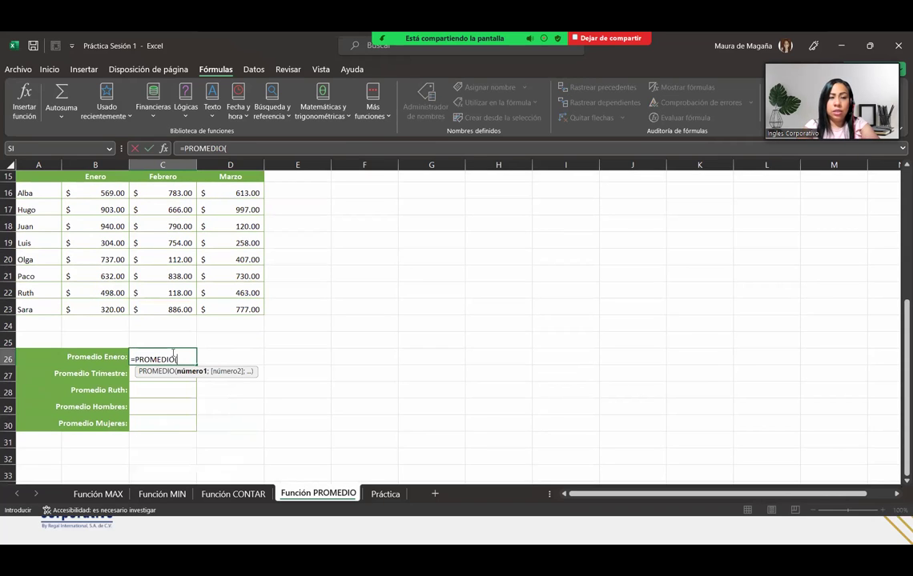
drag(96, 193, 116, 302)
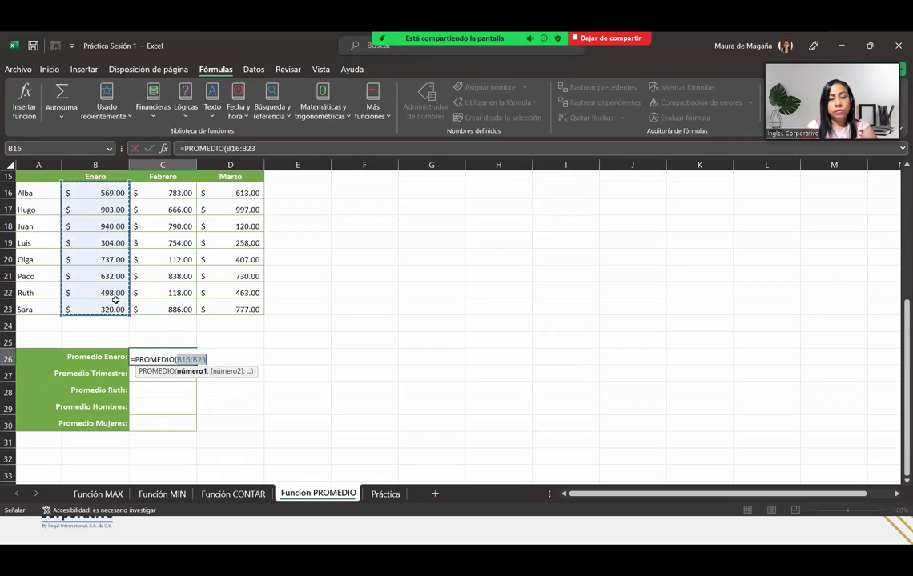
text())
key(Return)
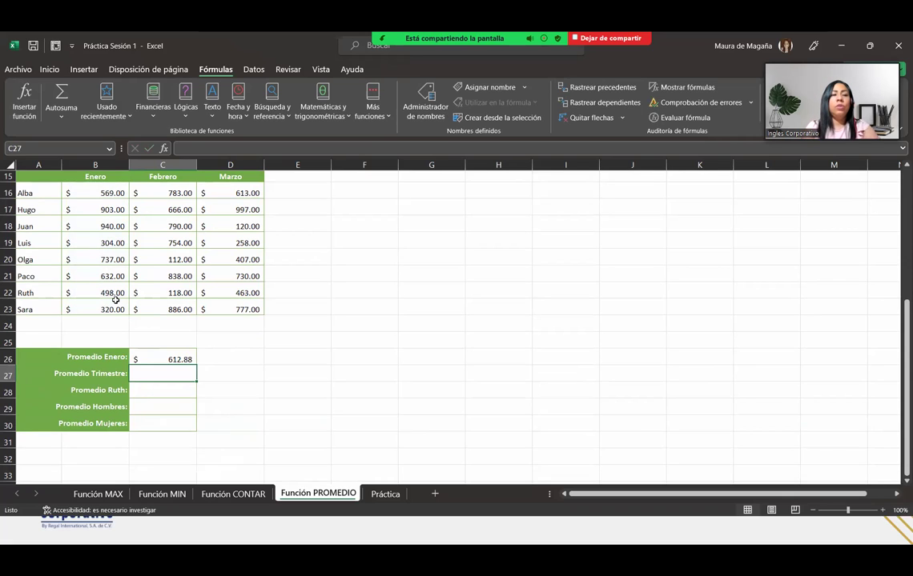
Re-enter the January average in C26 with the AutoSum average function over B16:B23.
key(Up)
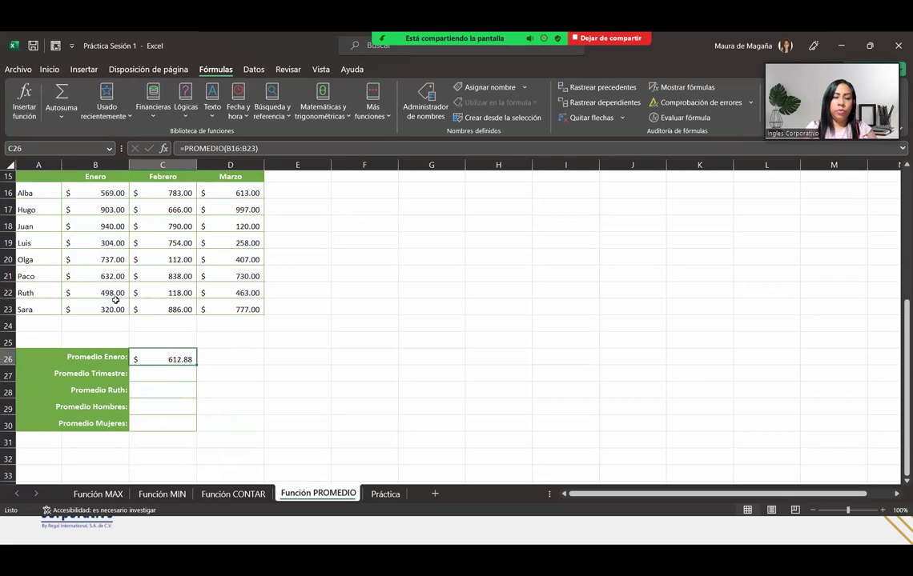
click(58, 117)
click(74, 150)
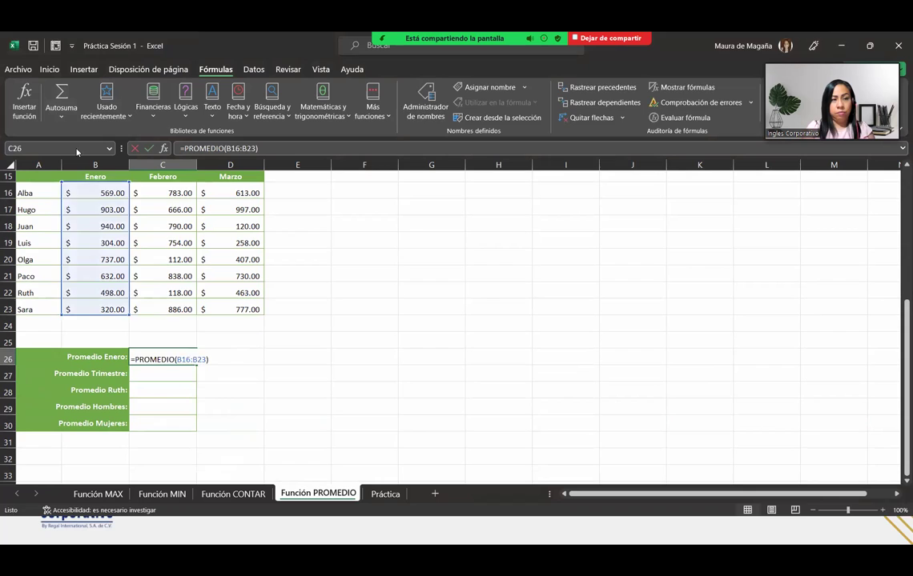
drag(95, 194, 115, 318)
key(Return)
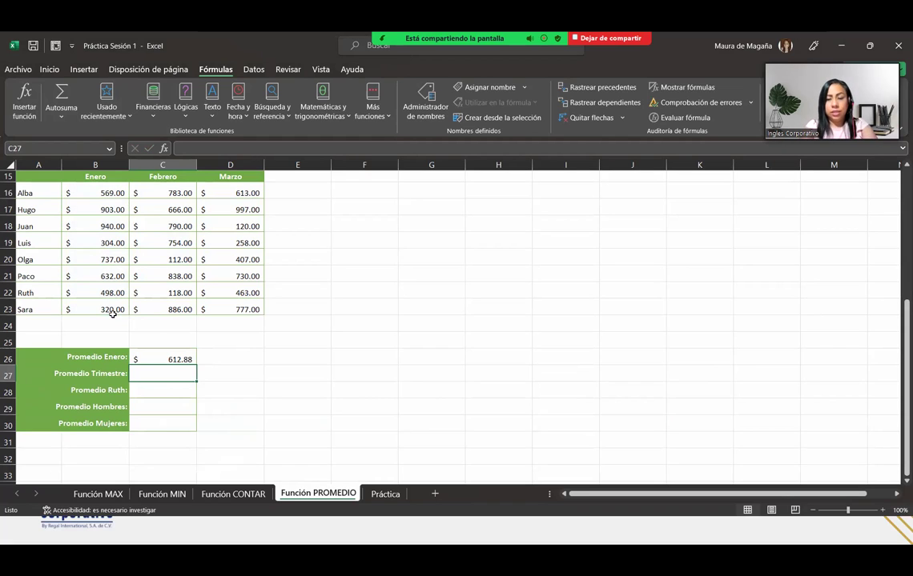
Average the whole quarter in C27, beside Promedio Trimestre, using PROMEDIO over the single range B16:D23.
text(=prom)
key(Tab)
drag(99, 190, 247, 306)
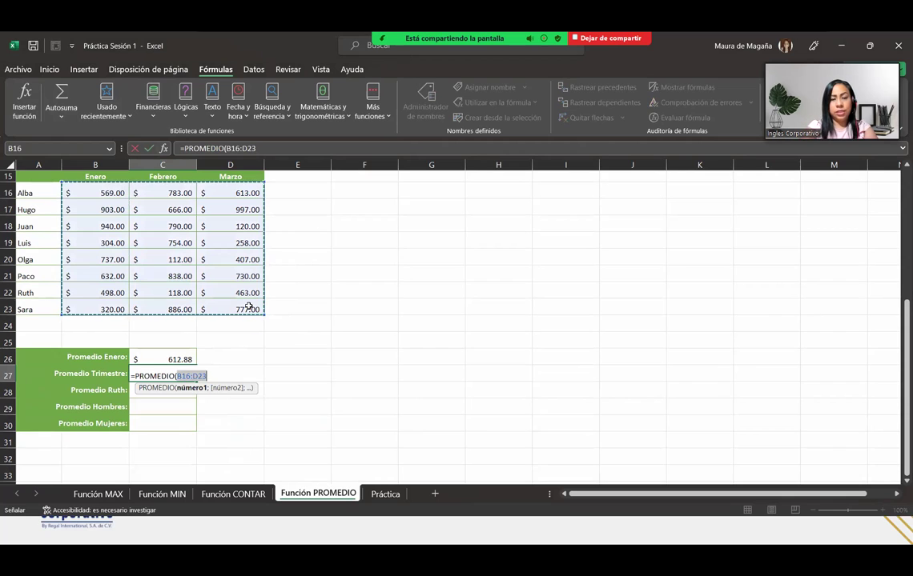
text())
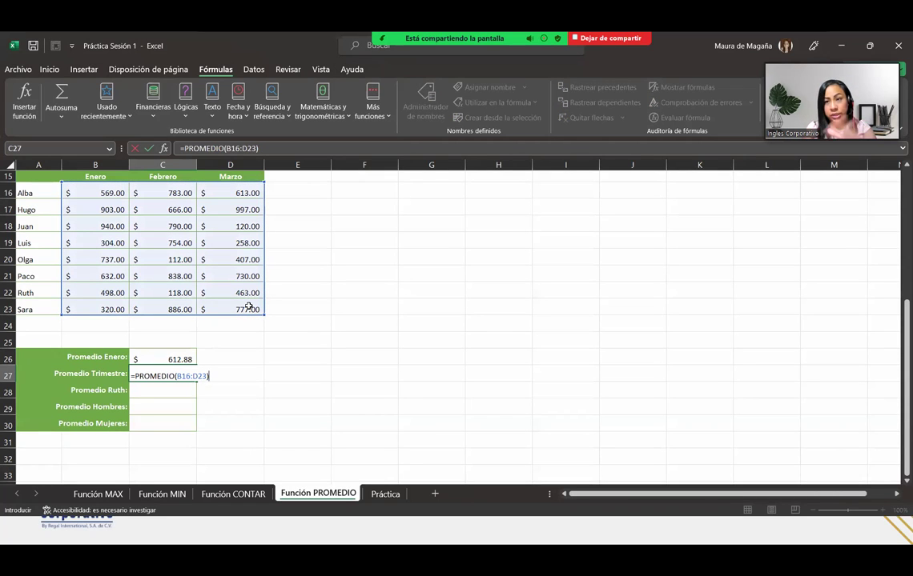
key(Return)
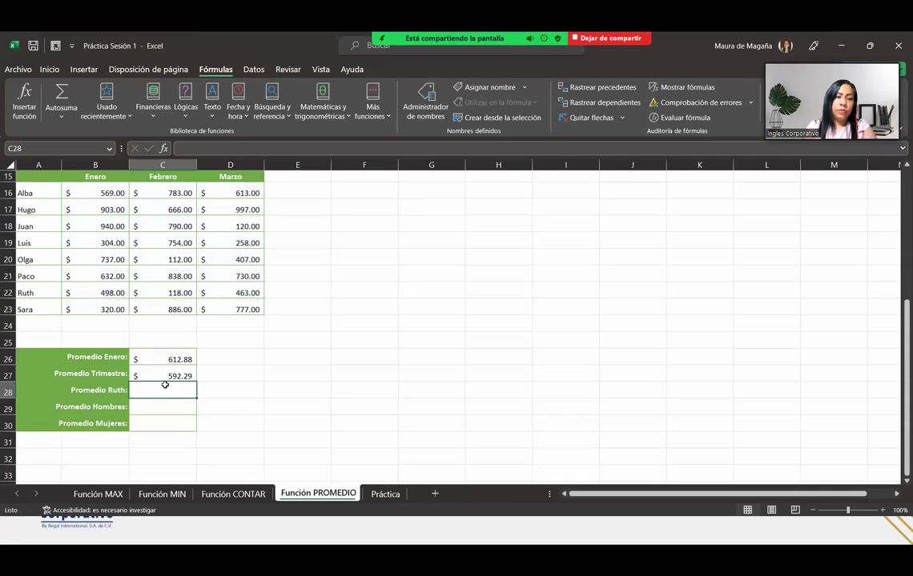
Review the quarter formula in C27 and replace it with PROMEDIO over three separate monthly ranges: B16:B23;C16:C23;D16:D23.
double_click(175, 376)
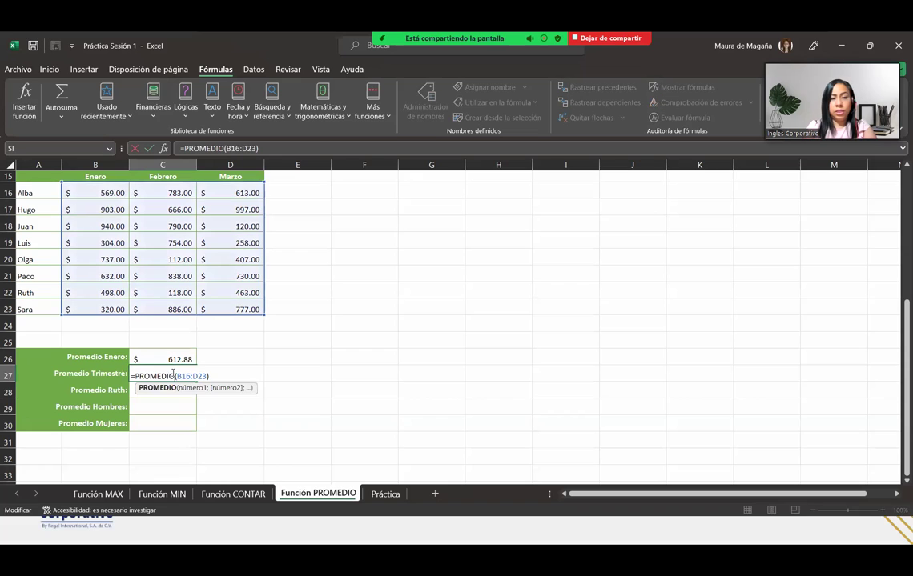
key(Escape)
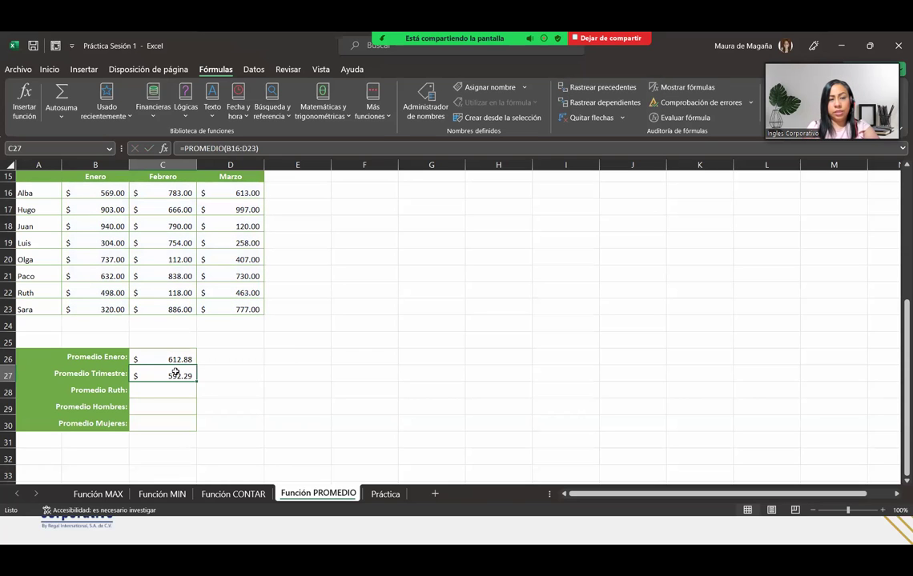
text(=promed)
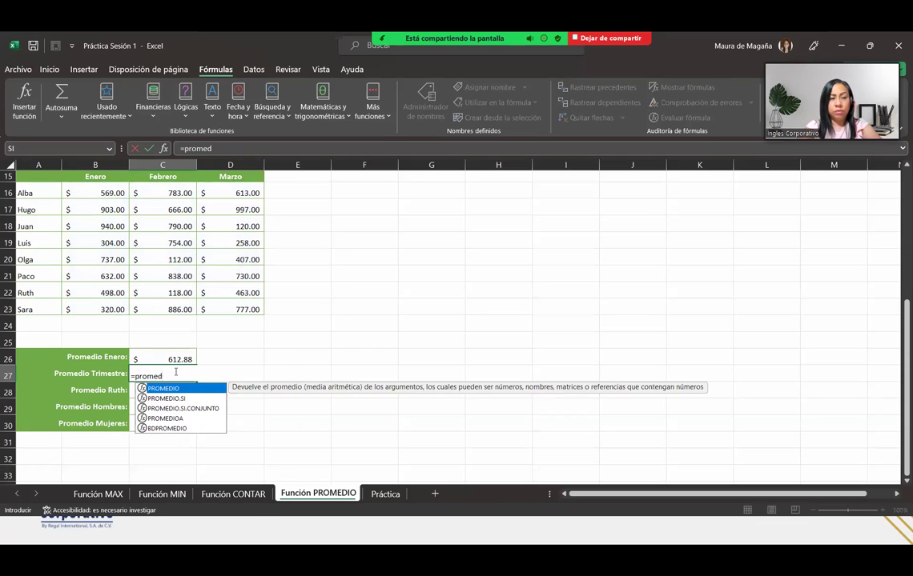
key(Tab)
drag(104, 193, 110, 307)
text(;)
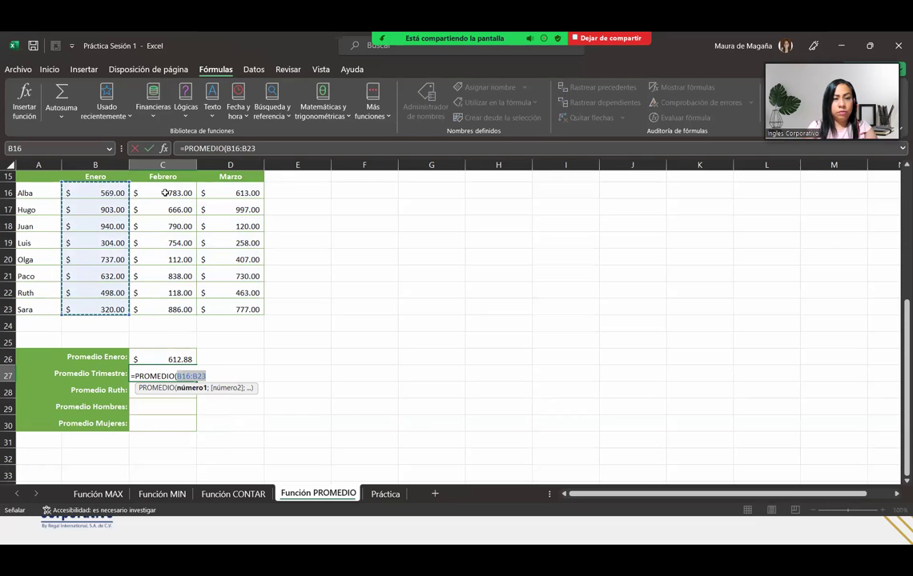
click(171, 193)
drag(168, 276, 170, 309)
text(;)
drag(234, 193, 235, 301)
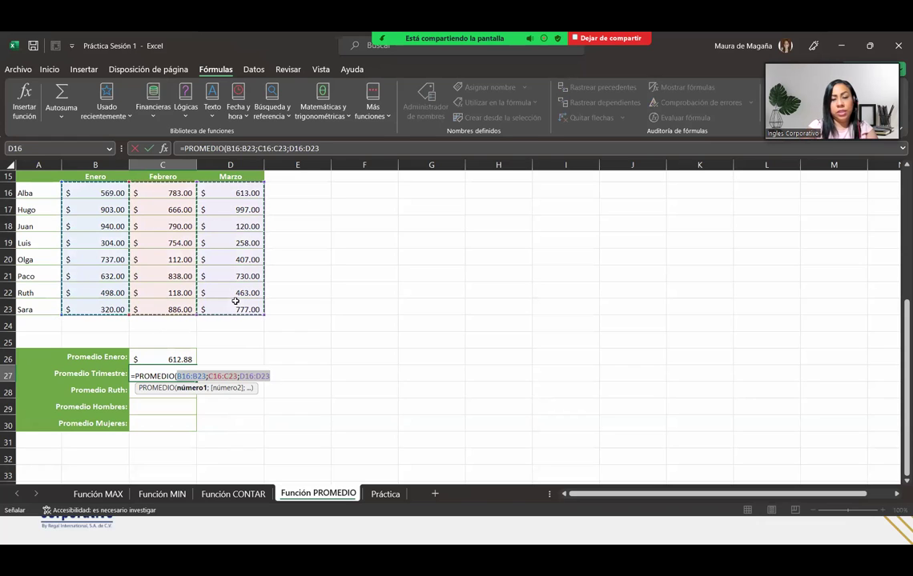
text())
key(Return)
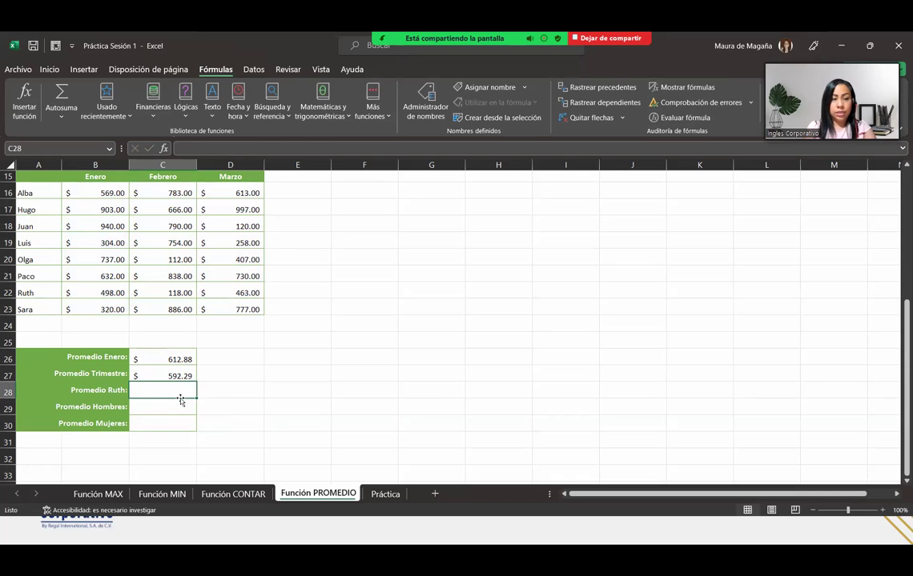
Calculate the individual average in C28 using PROMEDIO over that person's three monthly amounts in B22:D22.
text(=proe)
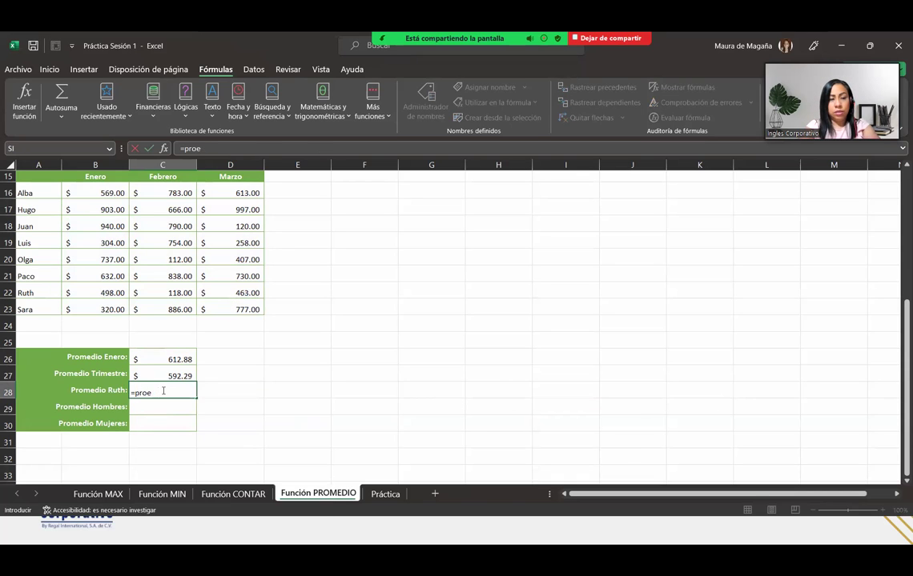
key(BackSpace)
text(med)
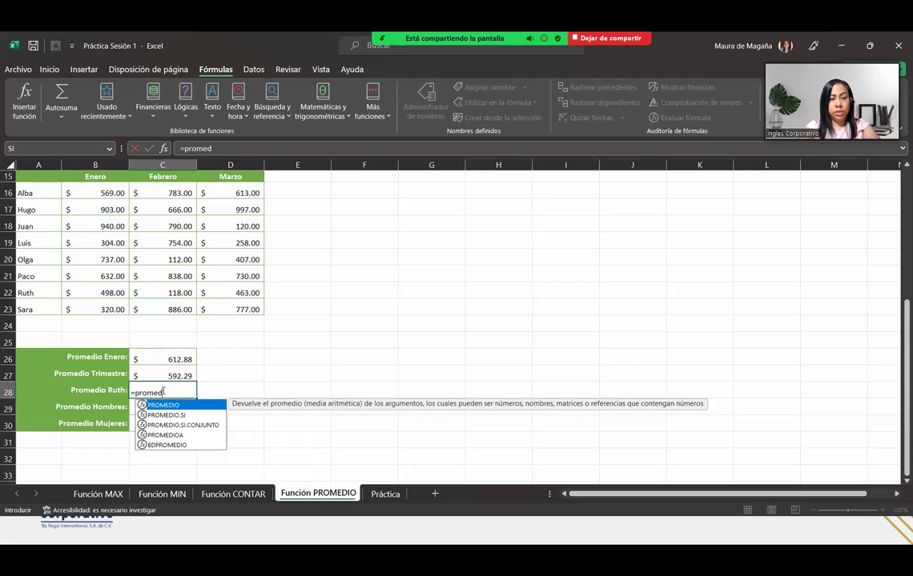
key(Tab)
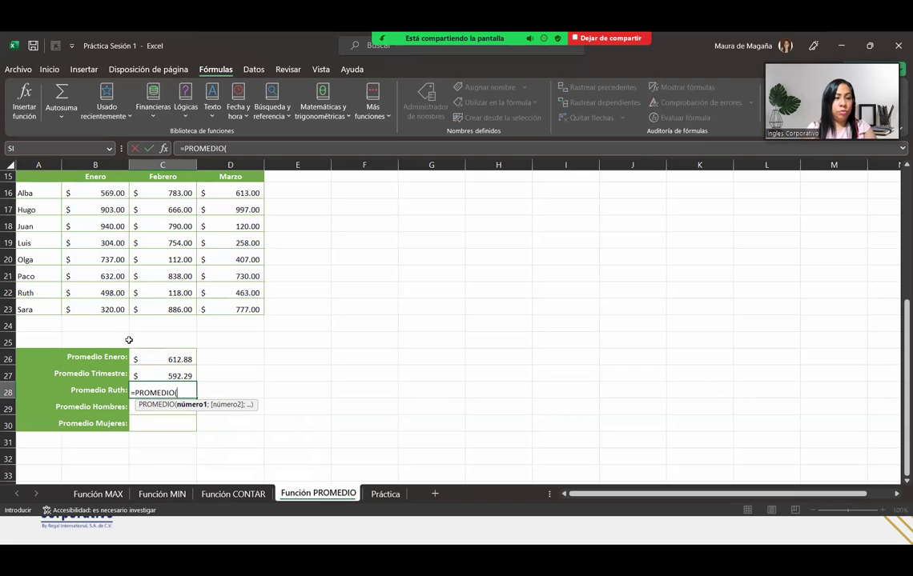
drag(105, 289, 252, 292)
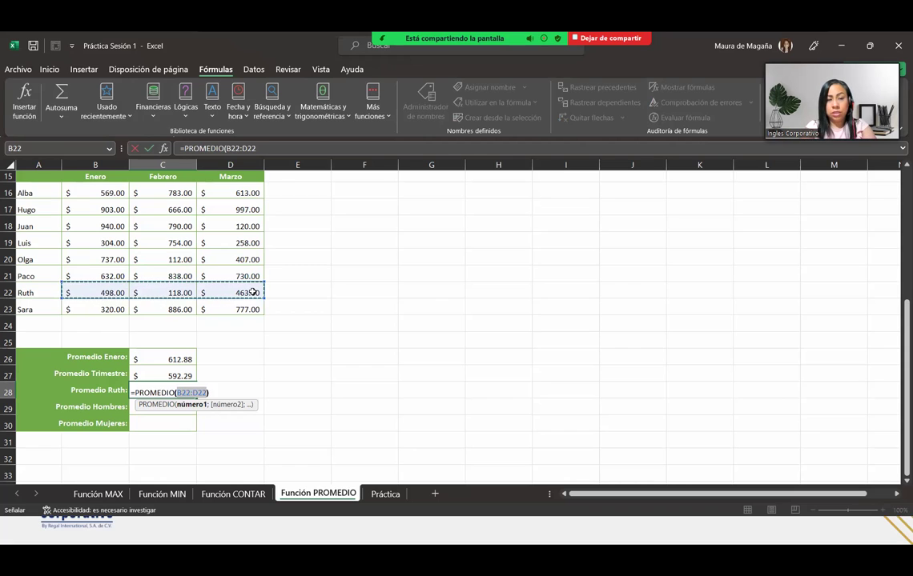
key(Return)
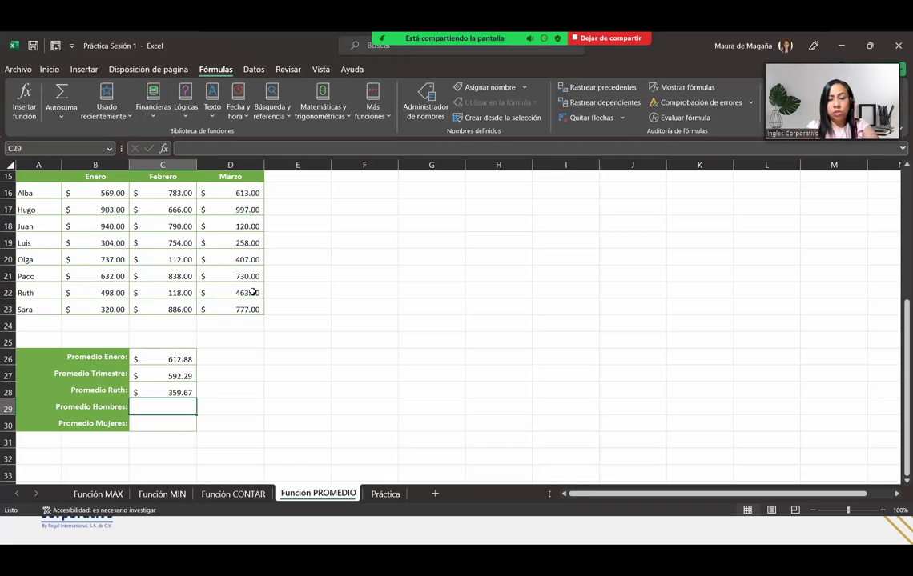
Average the men's amounts in C29 using PROMEDIO with one range per man: B17:D17;B18:D18;B19:D19;B21:D21.
text(=pr)
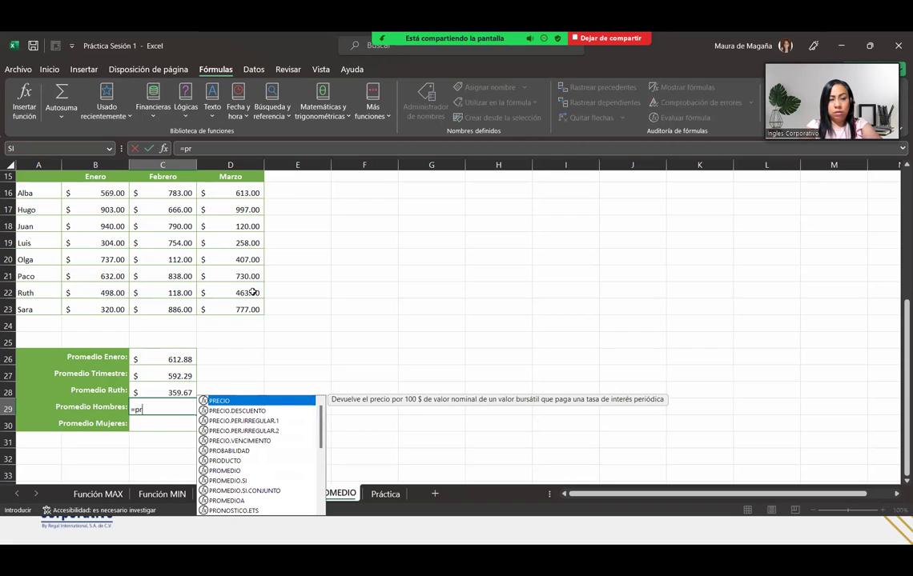
text(om)
key(Tab)
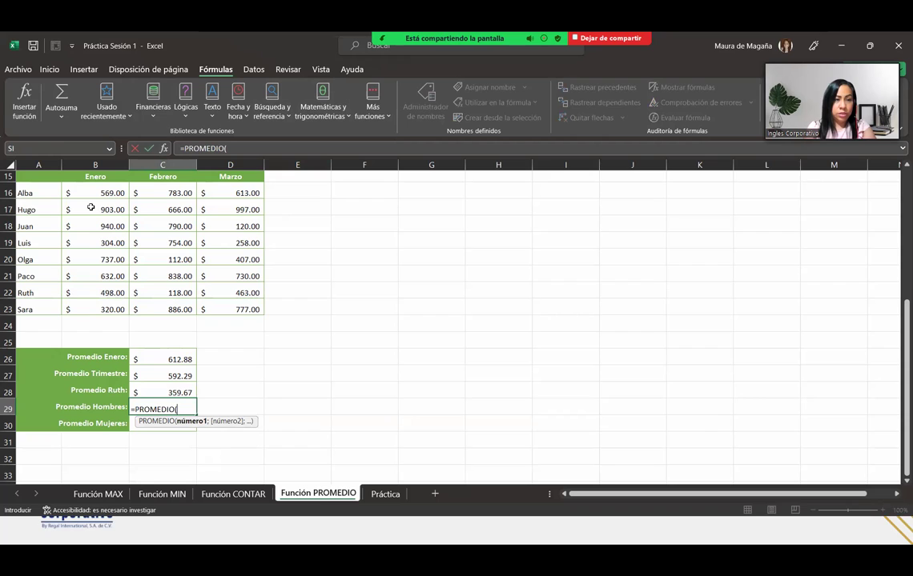
drag(90, 207, 242, 208)
text(;)
drag(111, 229, 240, 225)
text(;)
drag(74, 240, 229, 245)
text(;)
drag(112, 276, 224, 281)
text())
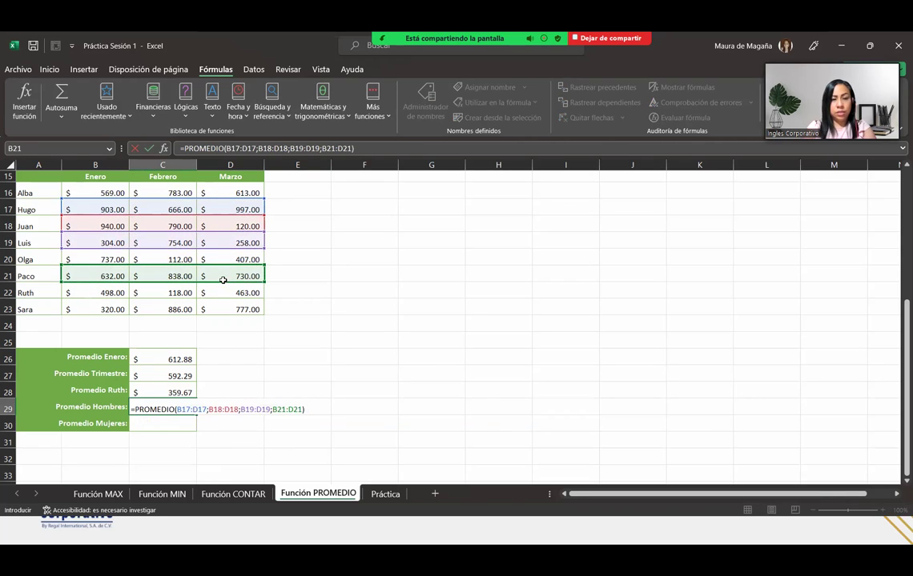
key(Return)
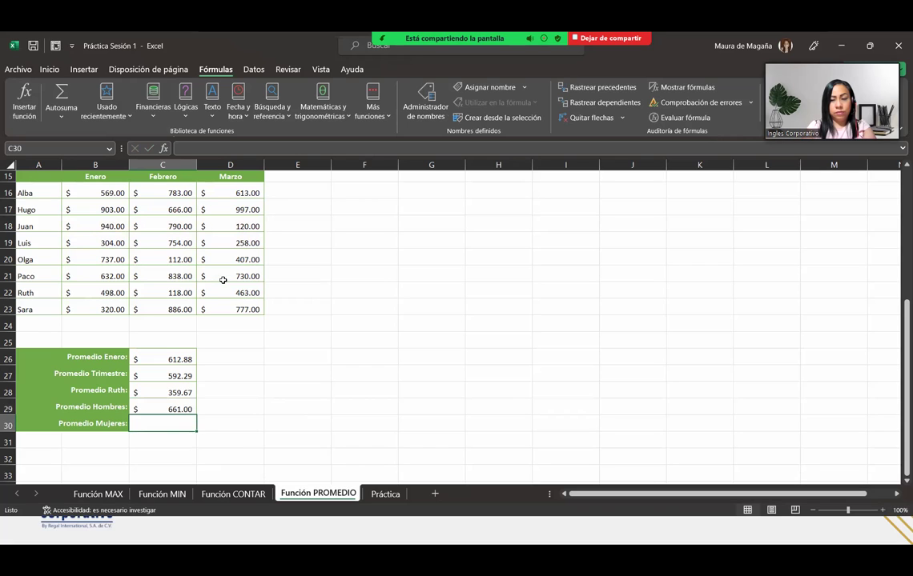
Rewrite the men's average in C29 with the adjacent rows grouped, using PROMEDIO over B17:D19;B21:D21.
key(Up)
text(=)
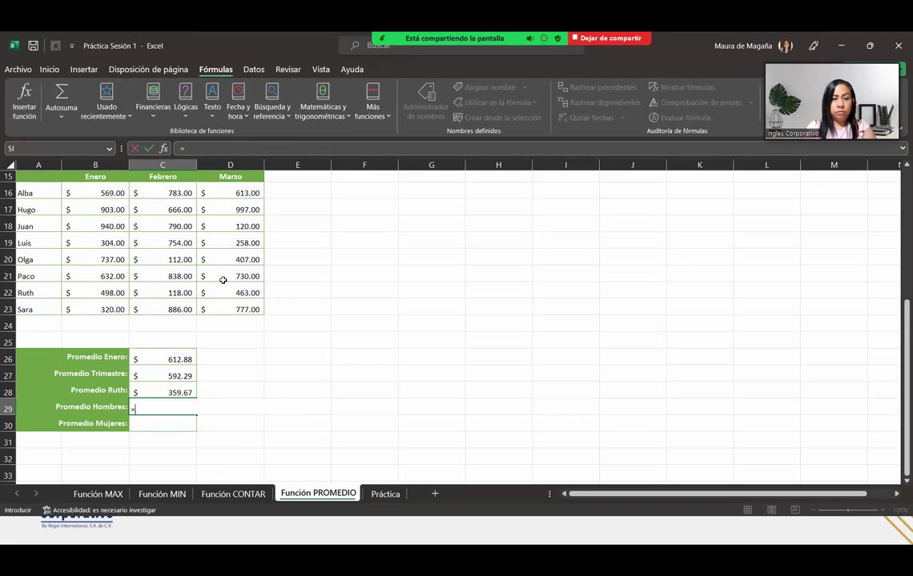
text(prome)
key(Tab)
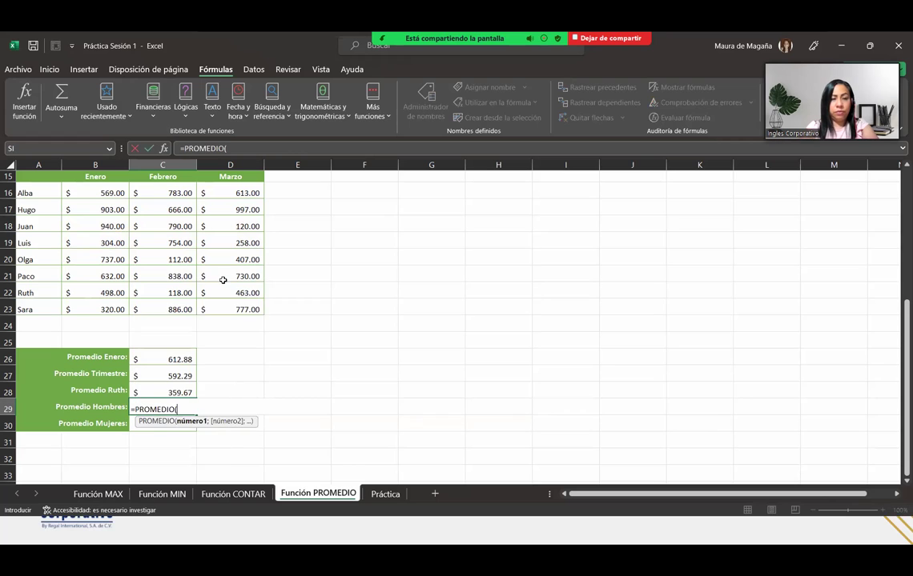
click(77, 206)
drag(77, 206, 232, 241)
text(;)
drag(94, 276, 228, 277)
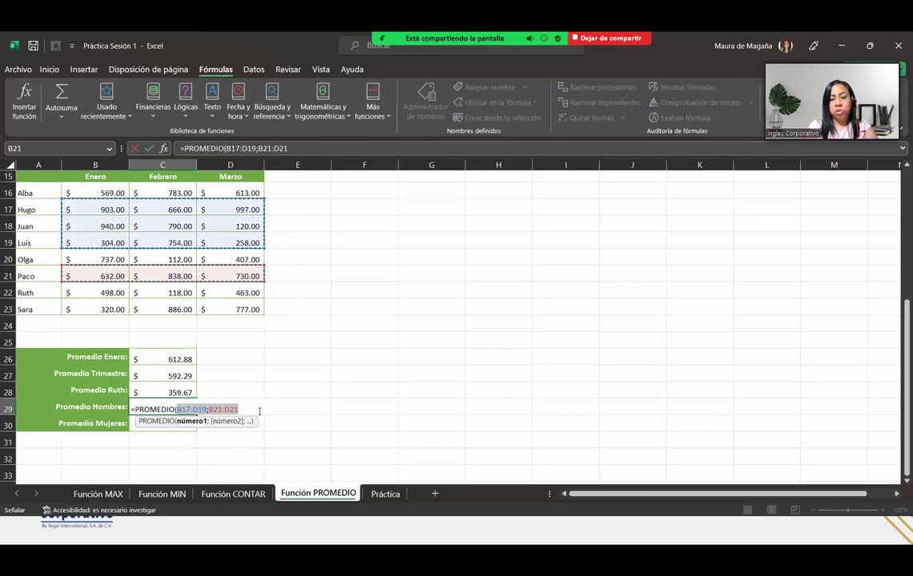
key(Return)
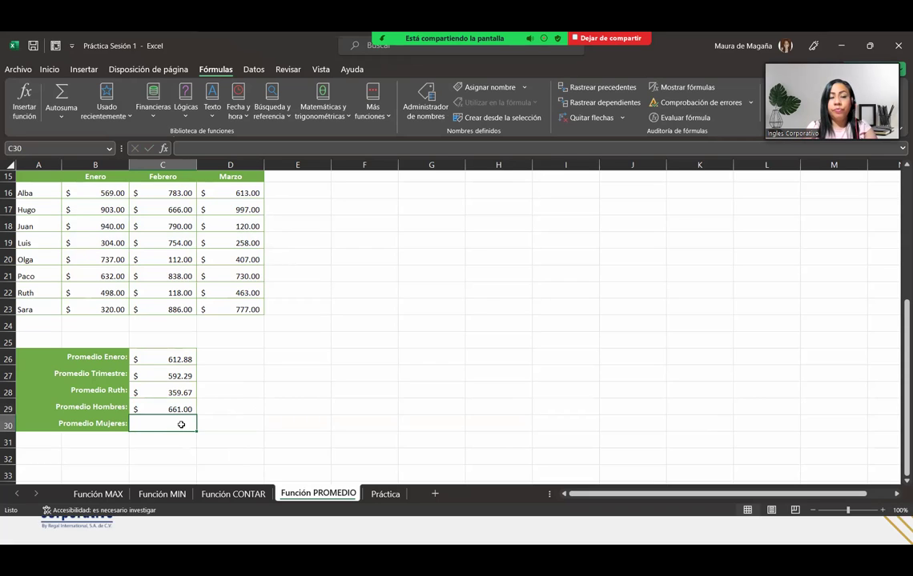
Average the women's amounts in C30 using PROMEDIO over the ranges B22:D23;B20:D20;B16:D16.
text(=prome)
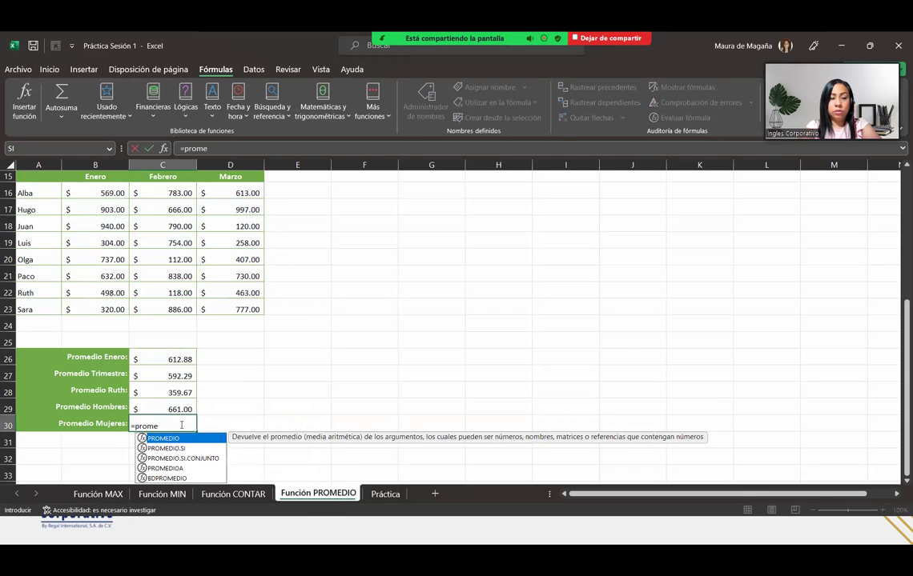
key(Tab)
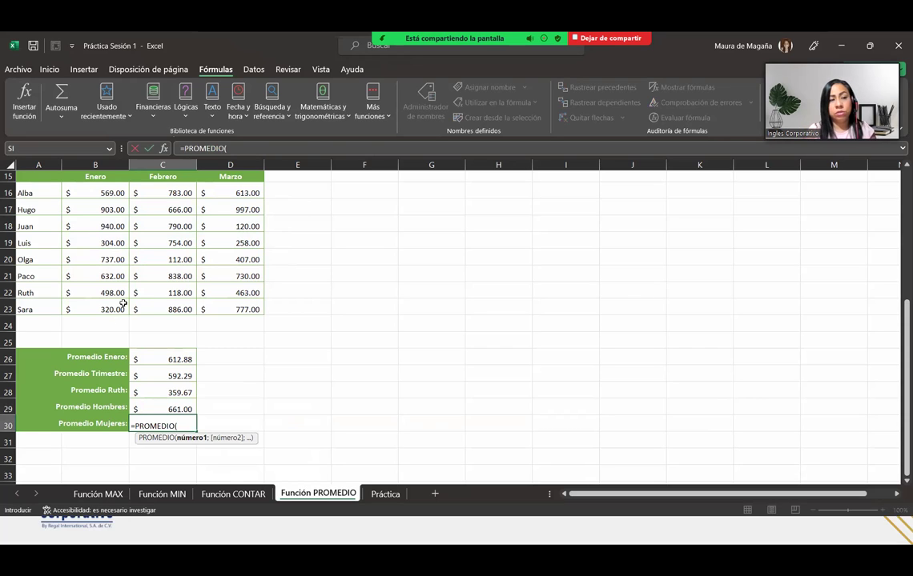
drag(231, 304, 100, 293)
text(;)
drag(231, 276, 116, 258)
text(;)
drag(230, 194, 112, 194)
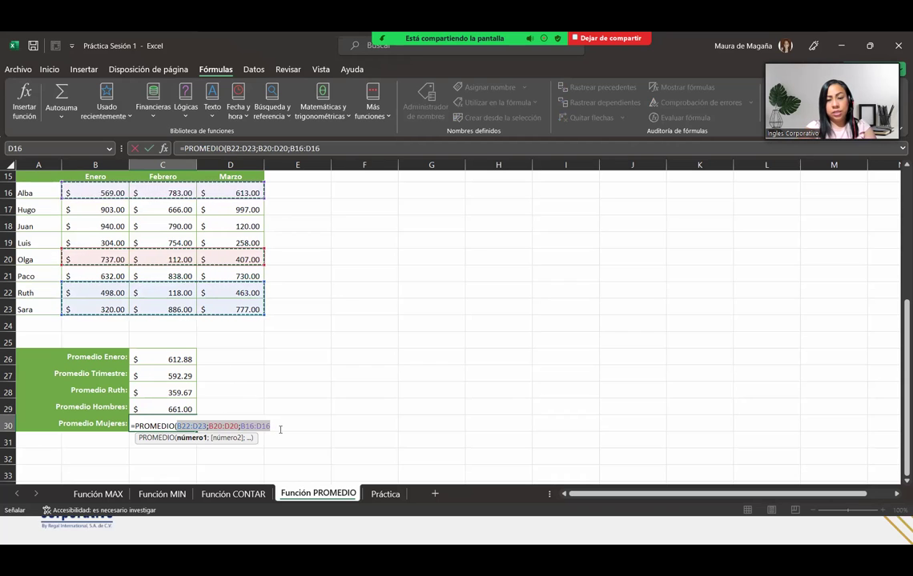
key(Return)
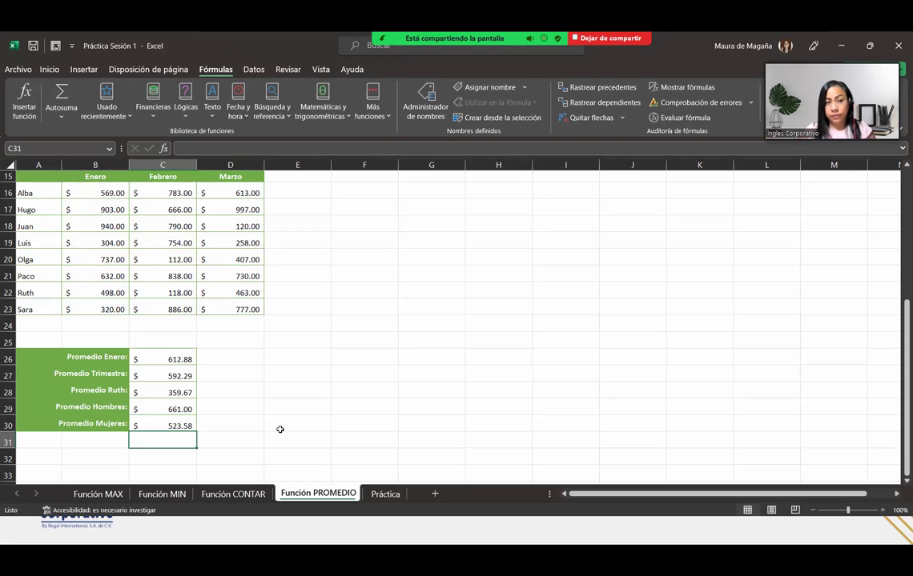
Show the Práctica sheet, and switch to the running PowerPoint slide show to present the Cierre y Conclusiones slide.
click(384, 494)
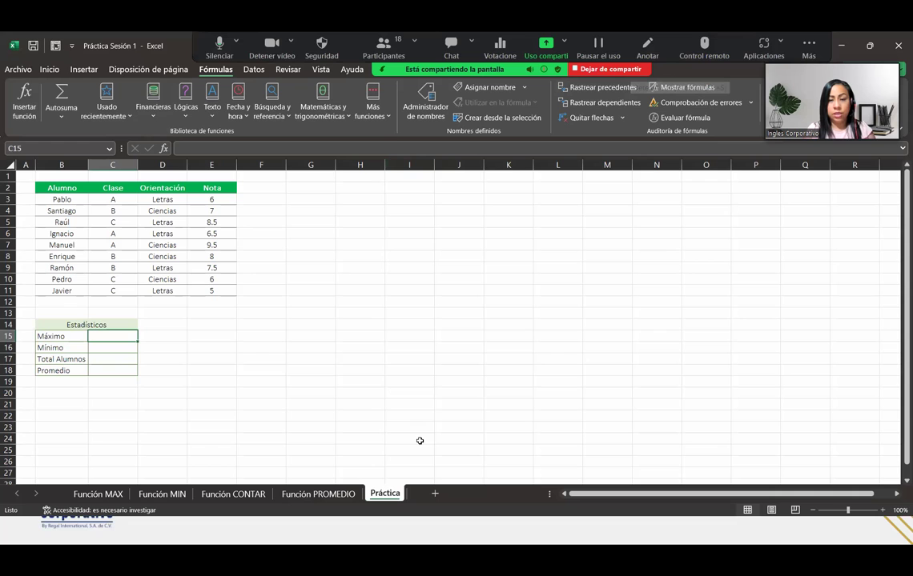
key(super)
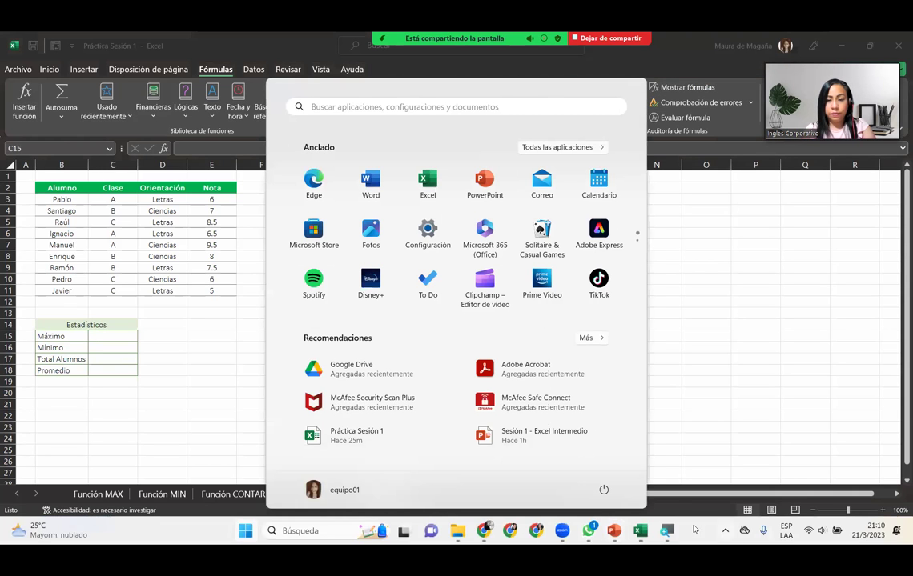
mouse_move(624, 532)
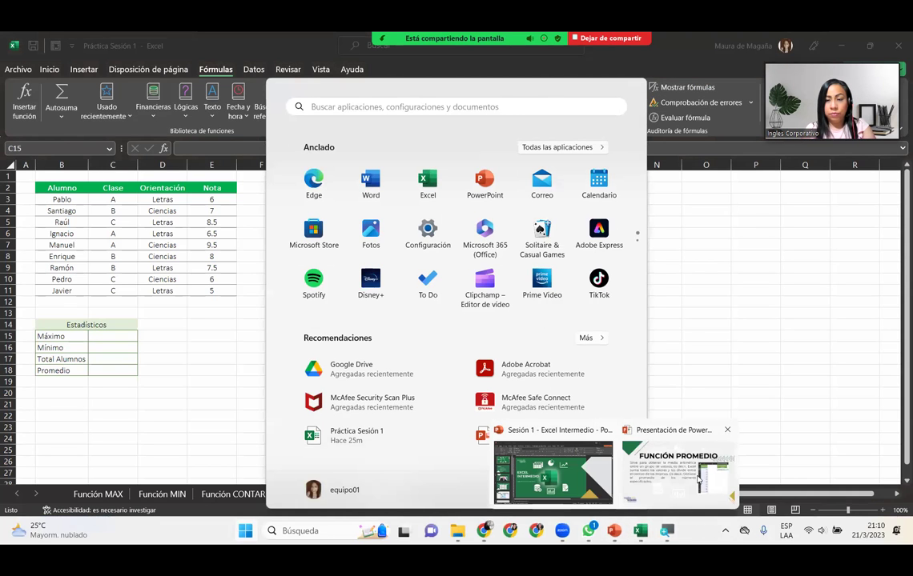
click(625, 434)
click(895, 367)
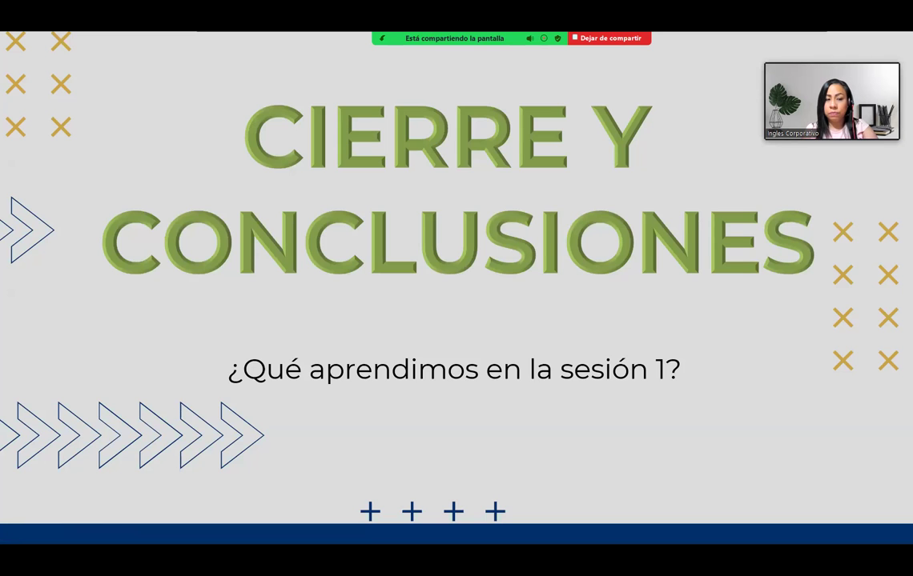
Return to the Excel workbook, check the Zoom meeting chat for the shared Práctica Sesión 1.xlsx file, and stop sharing the screen.
key(alt+Tab)
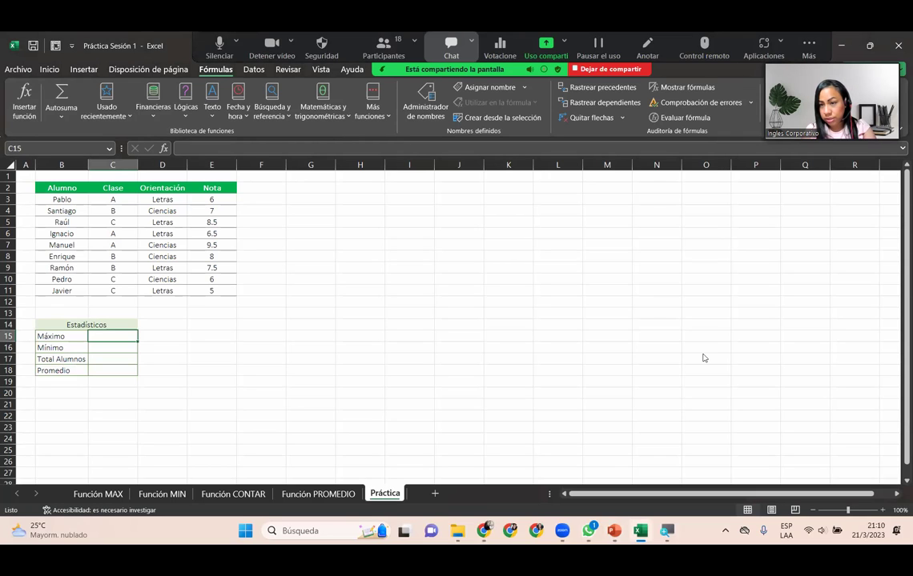
key(alt+h)
scroll(808, 240, up, 5)
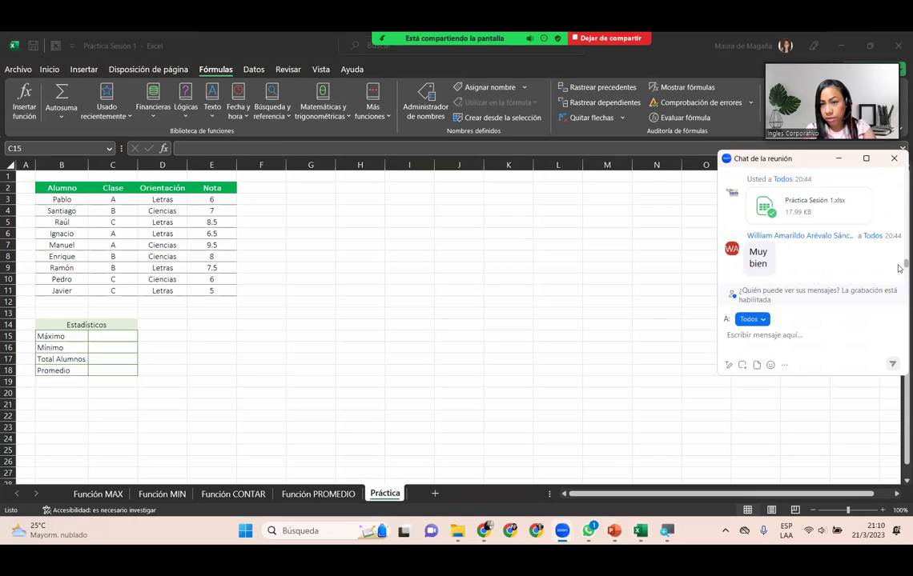
scroll(899, 269, up, 2)
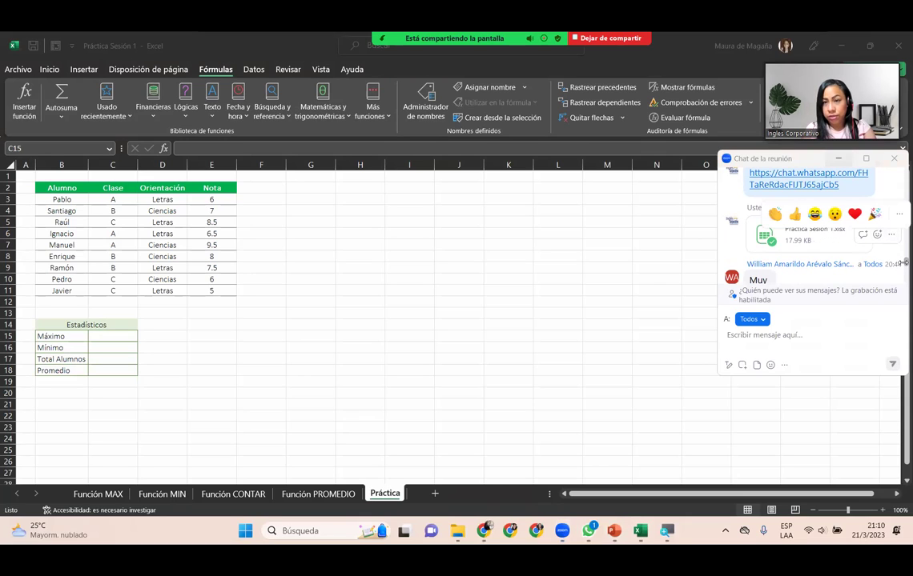
drag(800, 158, 704, 160)
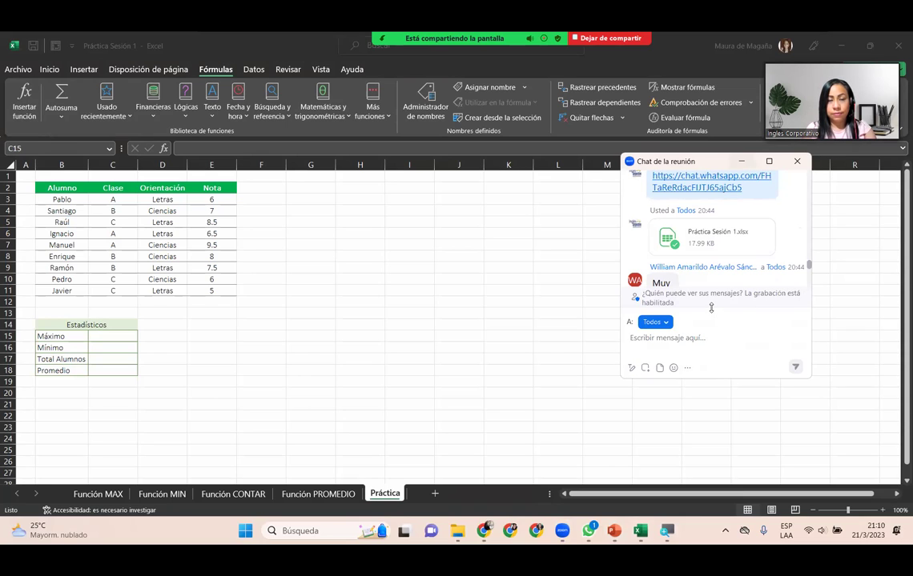
key(alt+h)
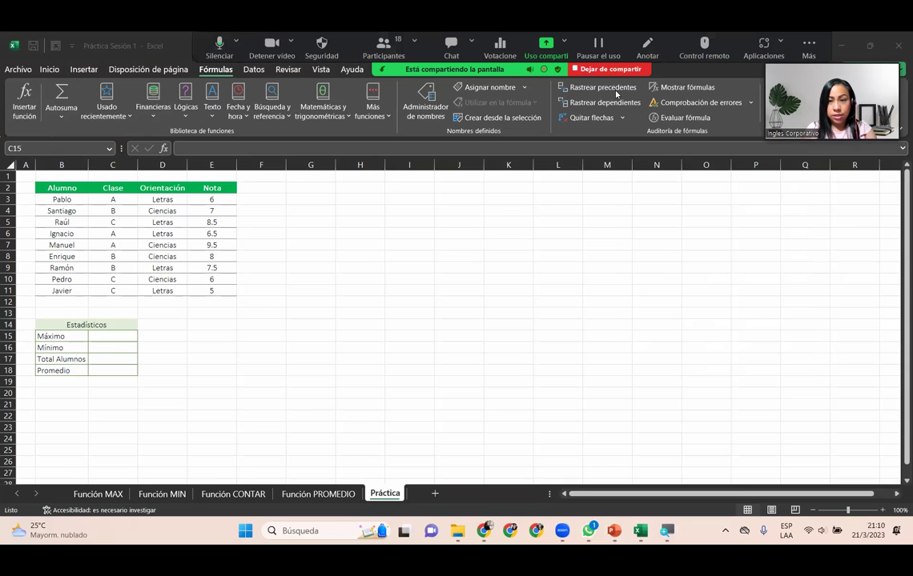
click(608, 69)
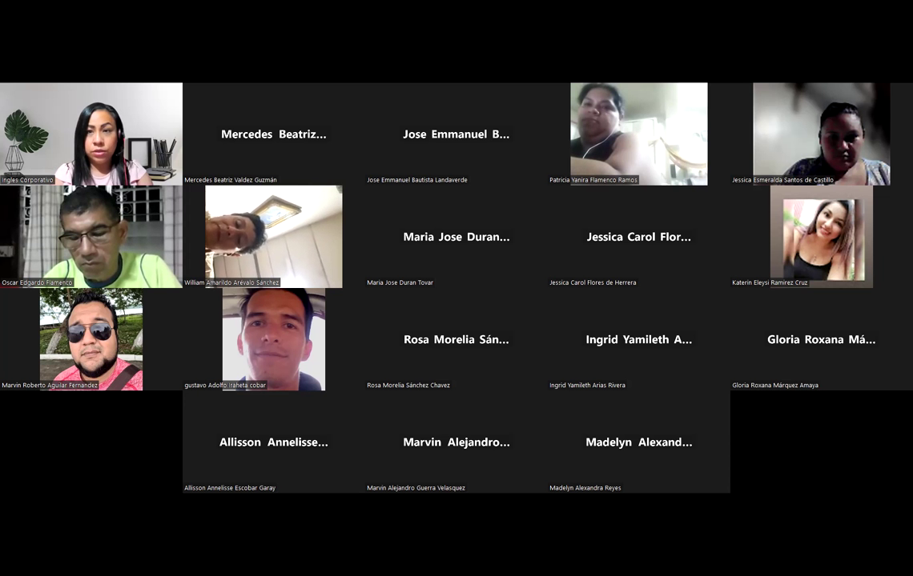